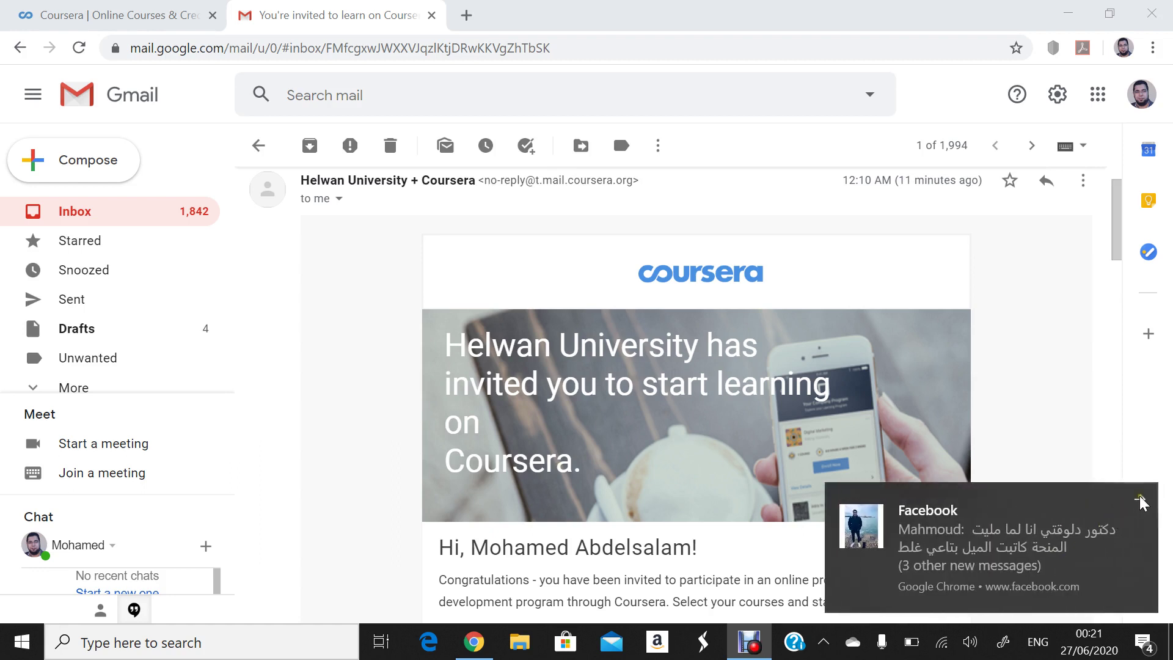
- Dismiss the Facebook notifications and scroll the Helwan University invitation to its Join Now link
{"action": "left_click", "coordinate": [1139, 496]}
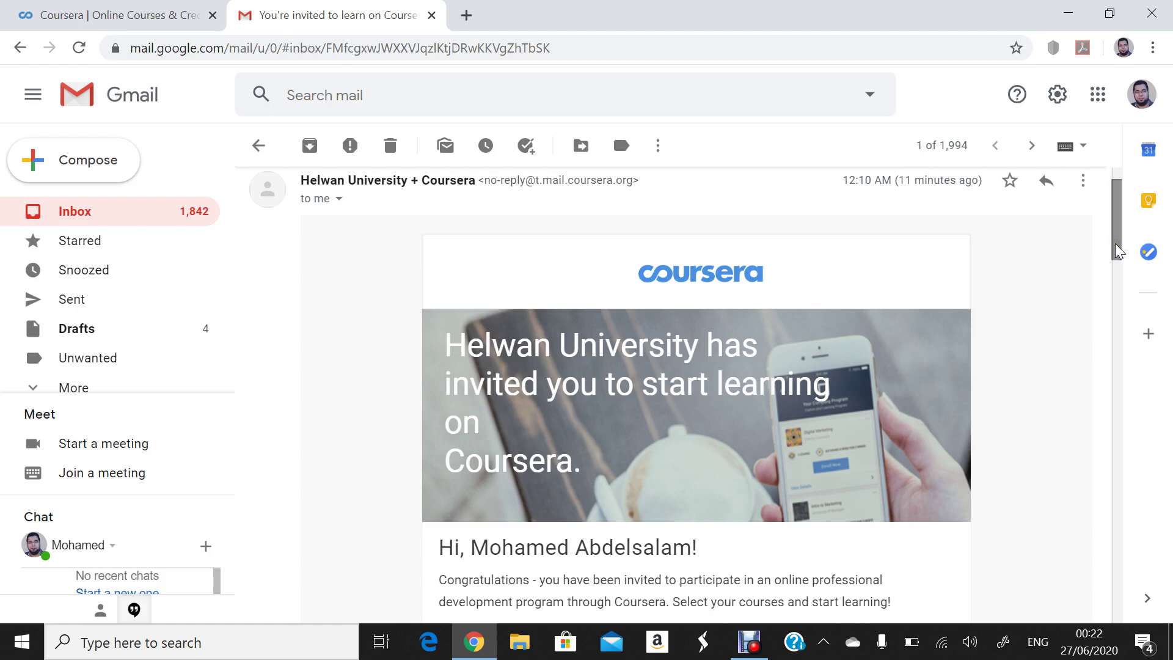
{"action": "left_click_drag", "start_coordinate": [1116, 251], "coordinate": [1088, 277]}
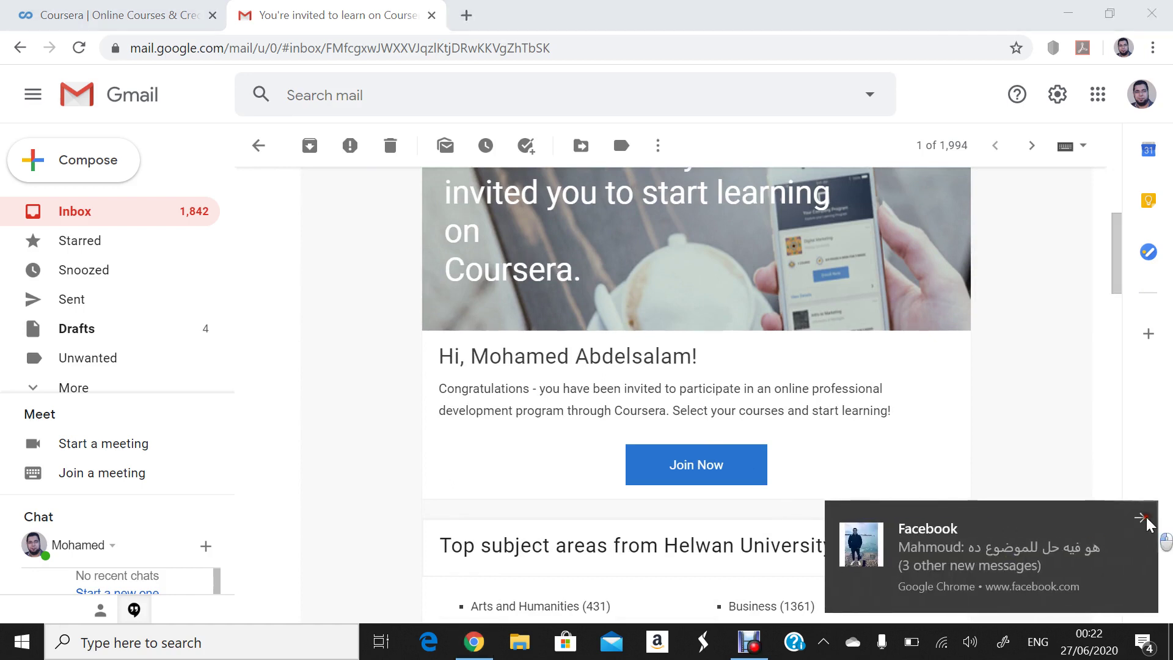
{"action": "left_click", "coordinate": [1145, 518]}
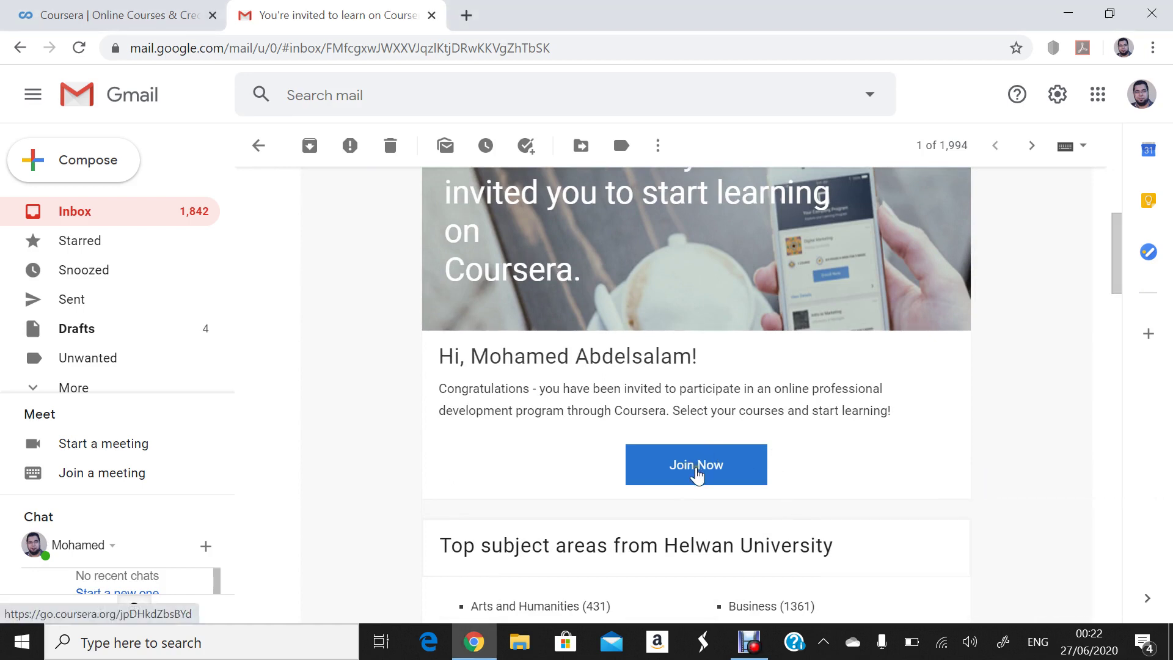
- Open the invitation's Join Now link and reload it until the BIS program page appears
{"action": "left_click", "coordinate": [696, 474]}
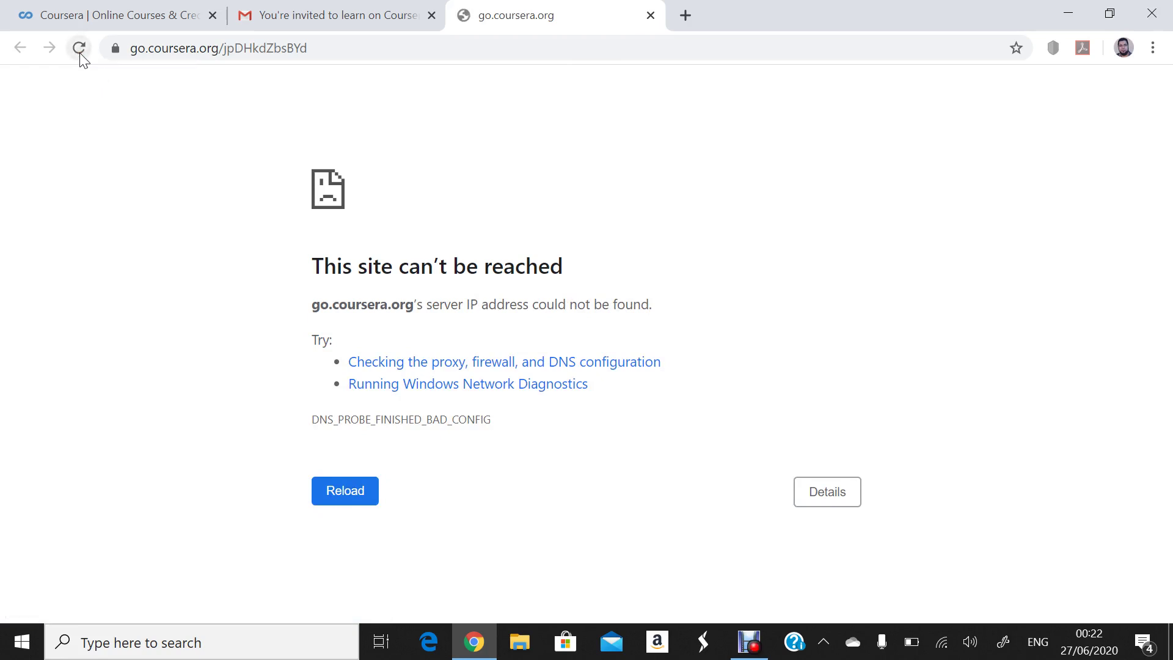
{"action": "left_click", "coordinate": [79, 52]}
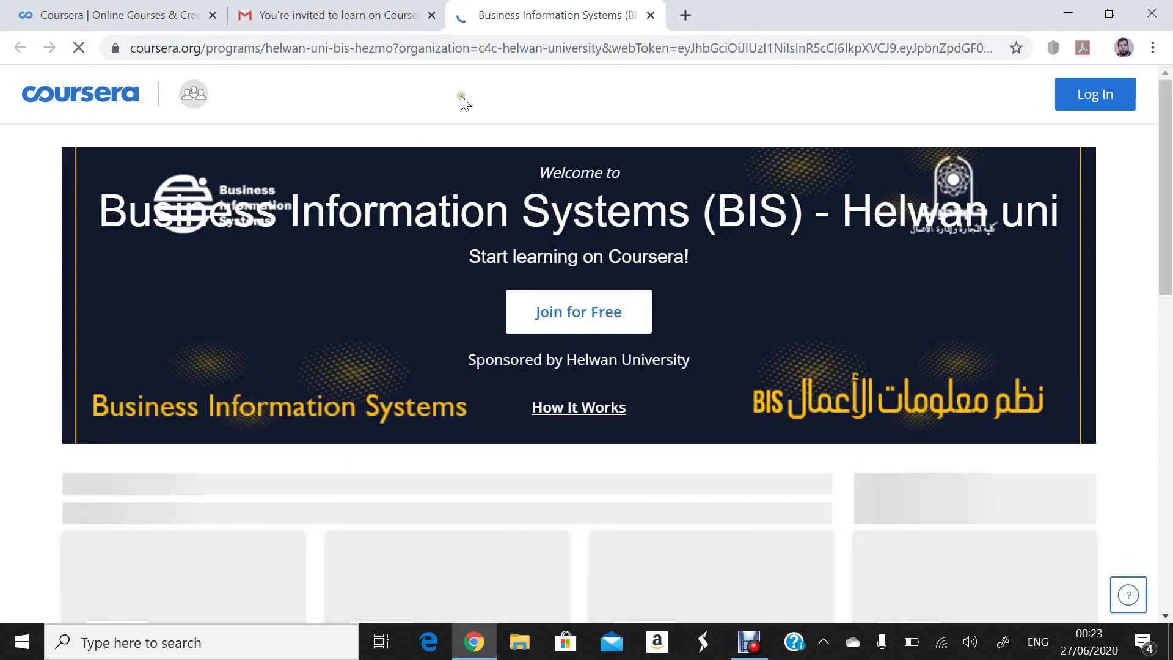
- Choose Join for Free on the BIS - Helwan uni program page
{"action": "scroll", "coordinate": [1170, 150], "scroll_direction": "down", "scroll_amount": 5}
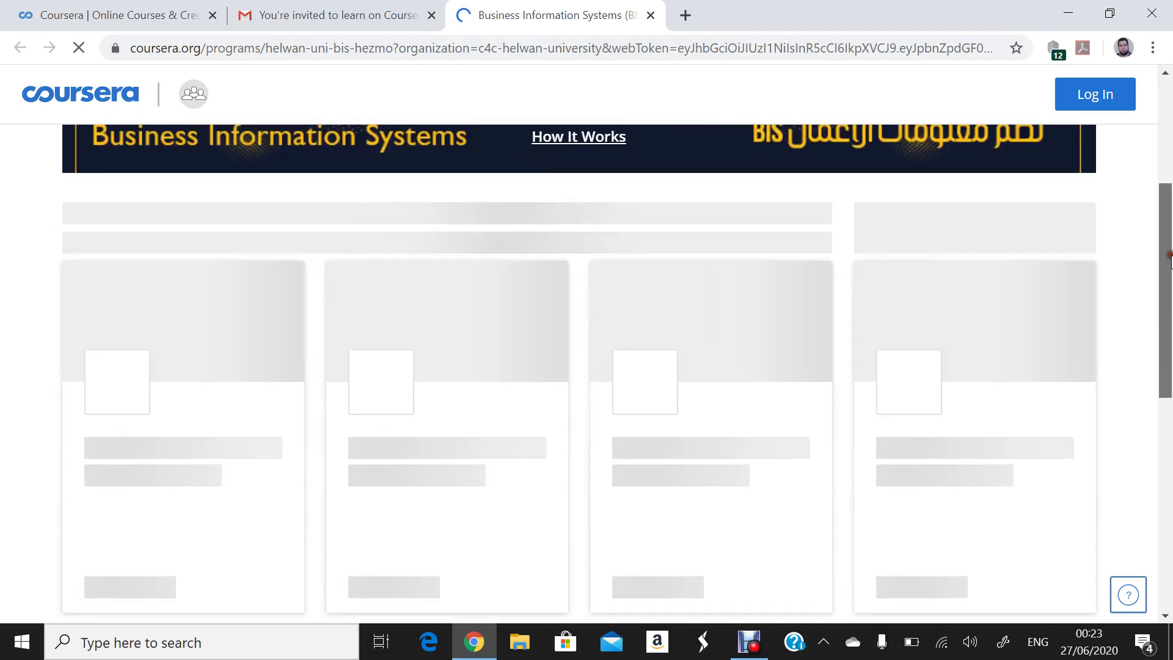
{"action": "scroll", "coordinate": [1170, 149], "scroll_direction": "up", "scroll_amount": 5}
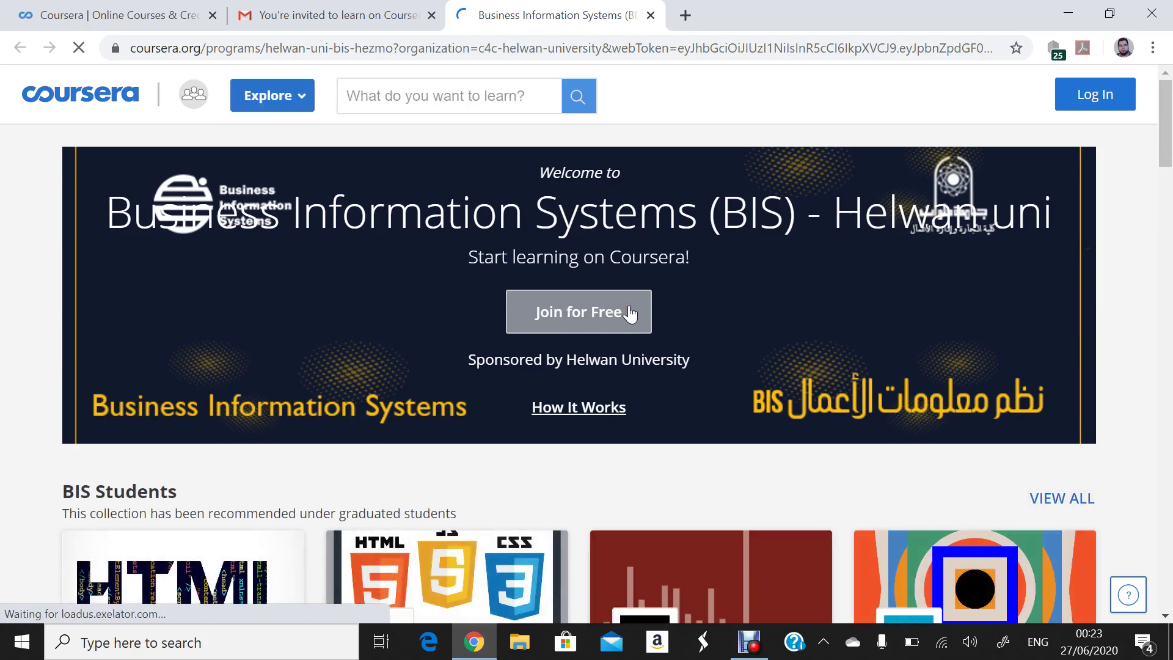
{"action": "left_click", "coordinate": [568, 315]}
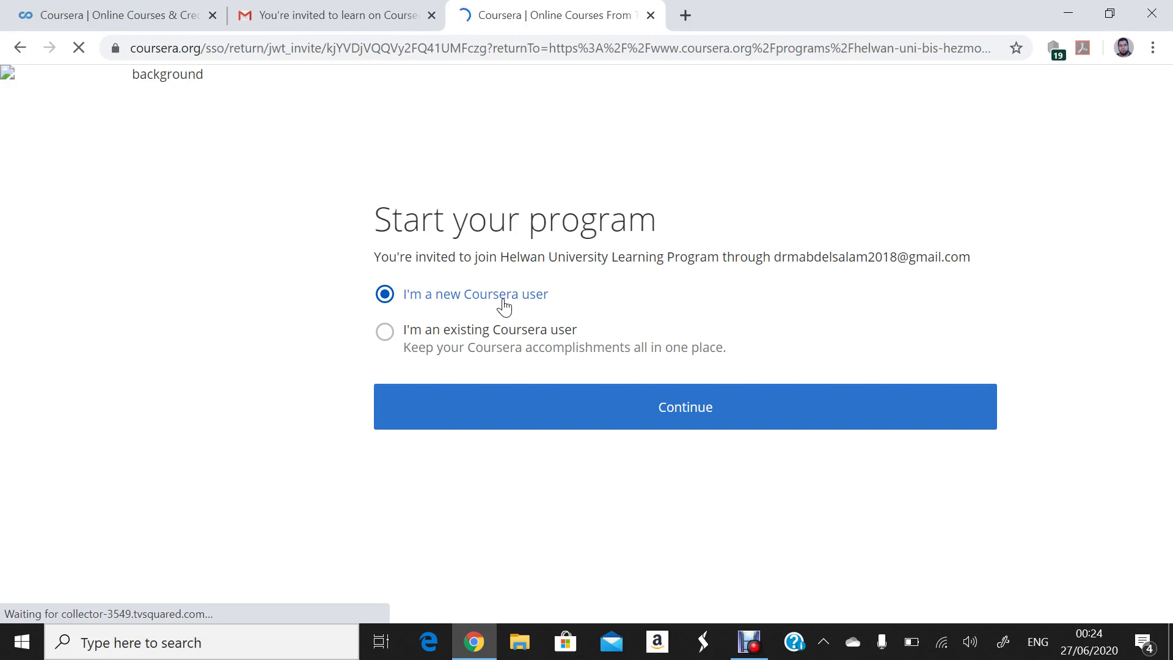
- Settle on the 'I'm an existing Coursera user' option and continue to the login page
{"action": "left_click", "coordinate": [386, 334]}
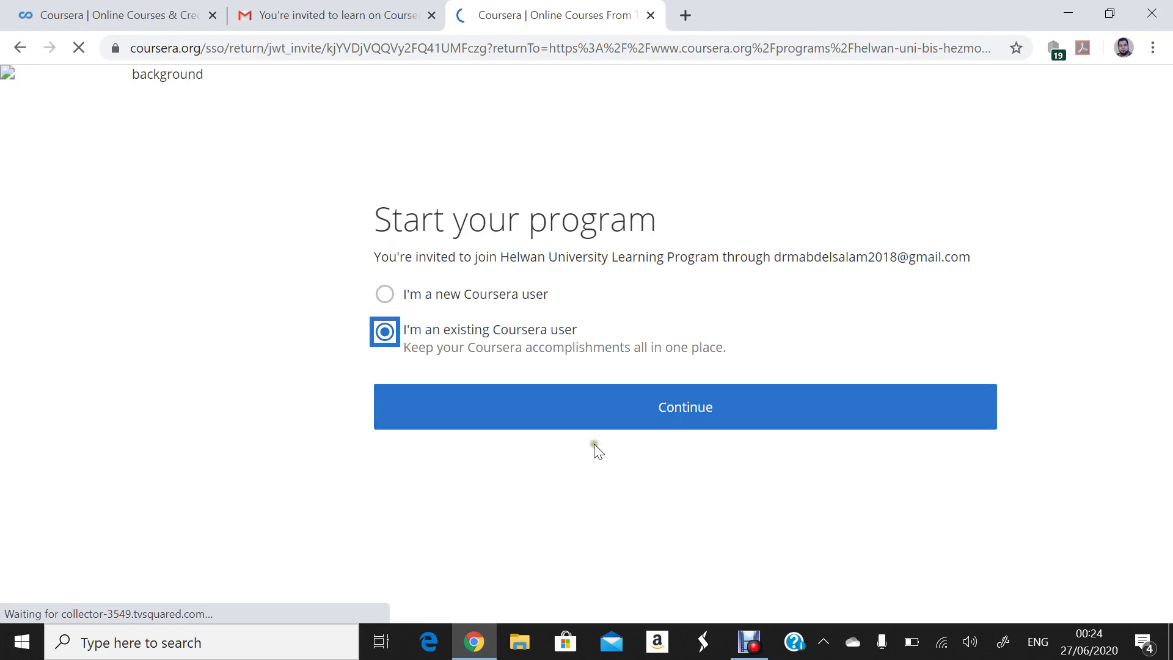
{"action": "left_click", "coordinate": [484, 356]}
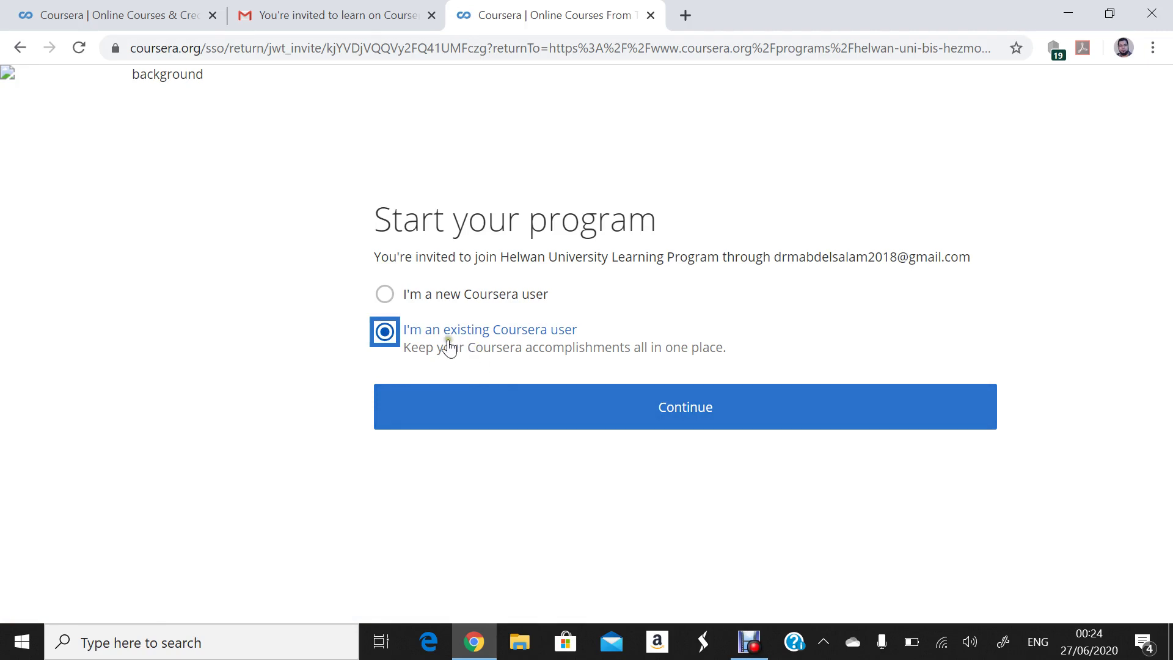
{"action": "left_click", "coordinate": [422, 346]}
{"action": "left_click", "coordinate": [385, 297]}
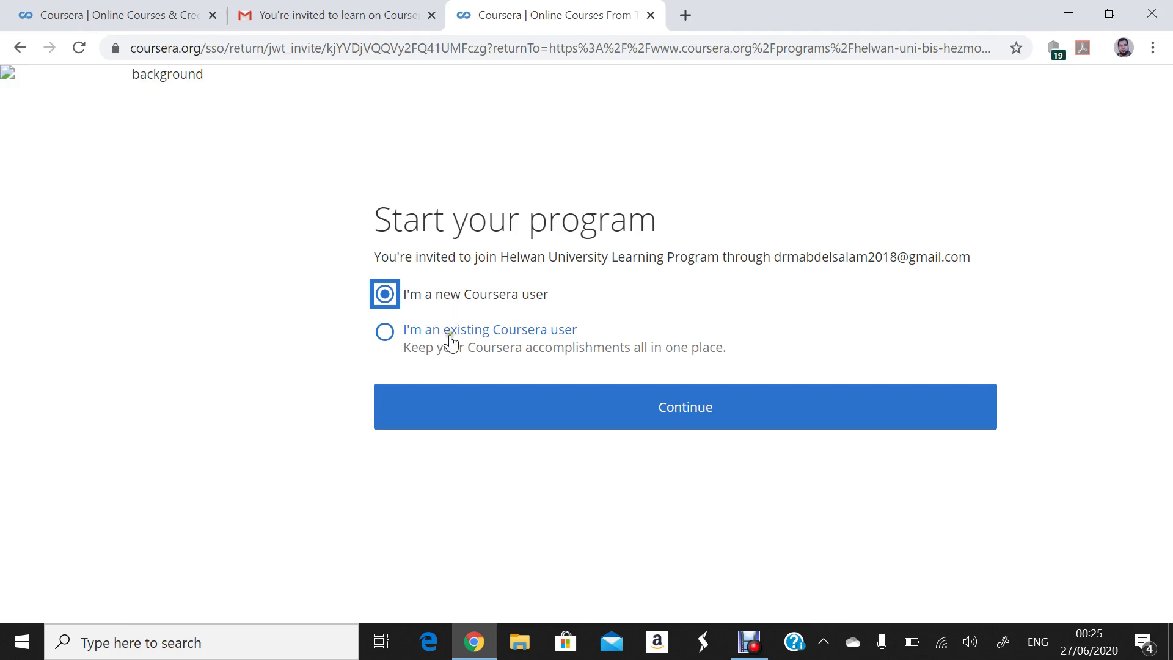
{"action": "left_click", "coordinate": [451, 339]}
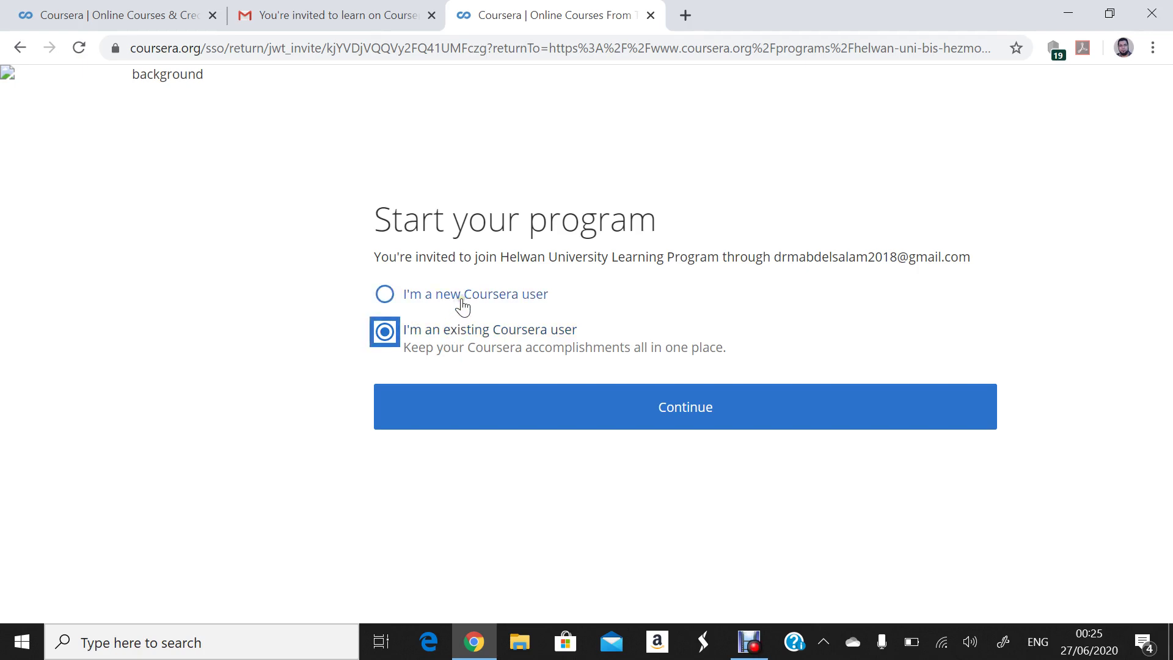
{"action": "left_click", "coordinate": [462, 305]}
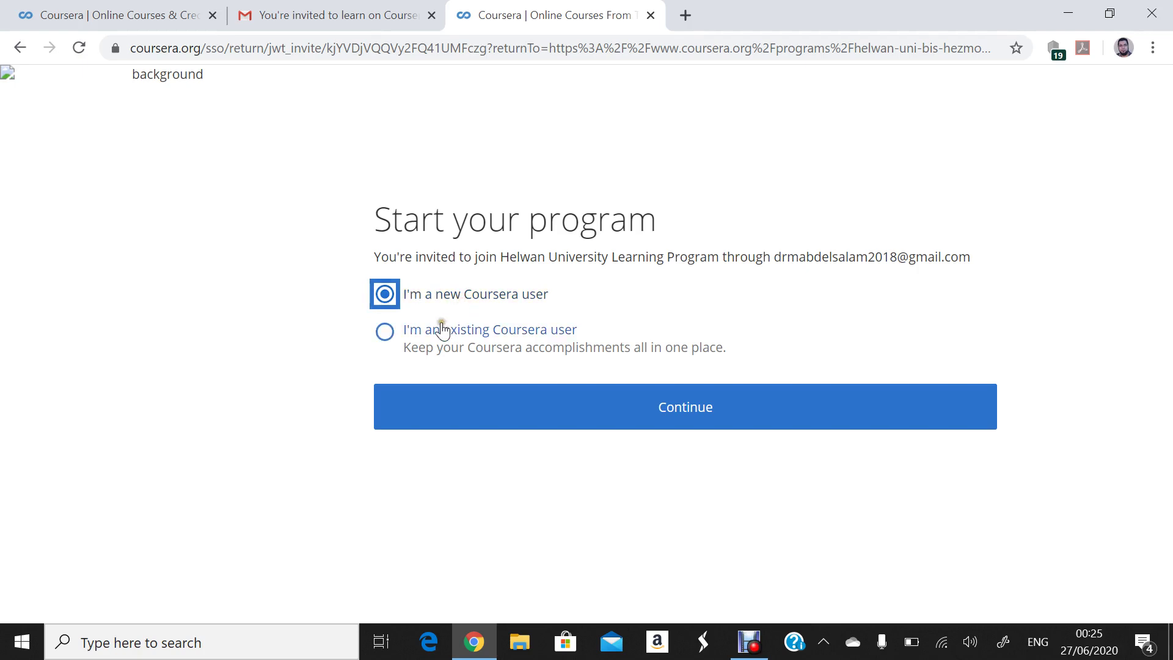
{"action": "left_click", "coordinate": [440, 335]}
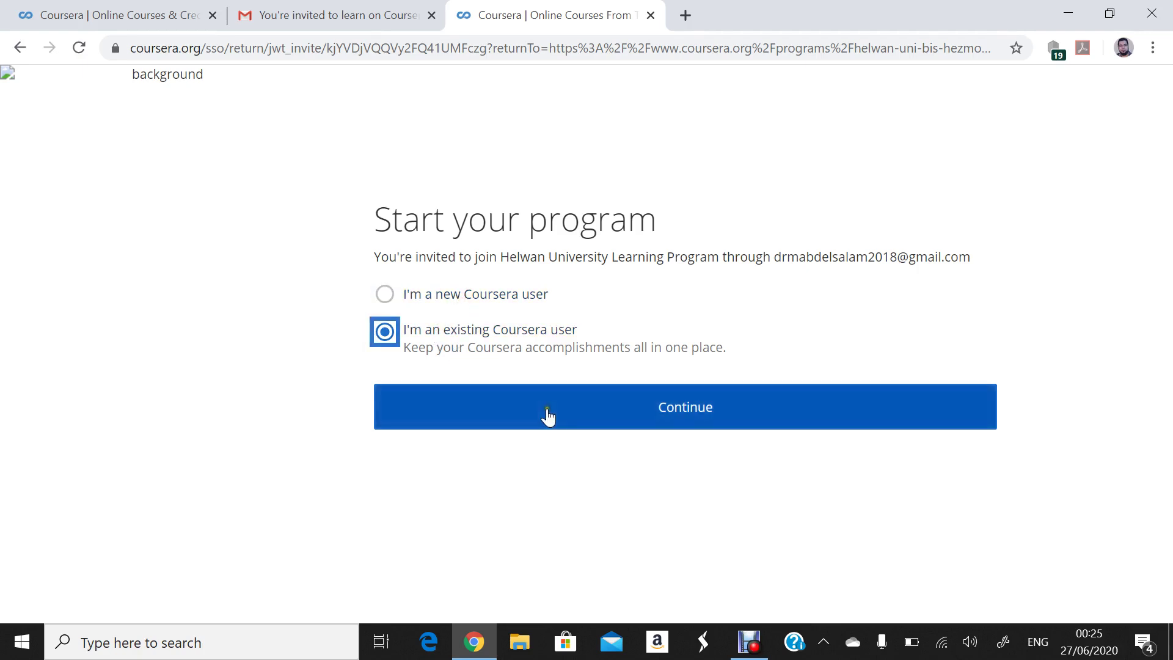
{"action": "left_click", "coordinate": [679, 410]}
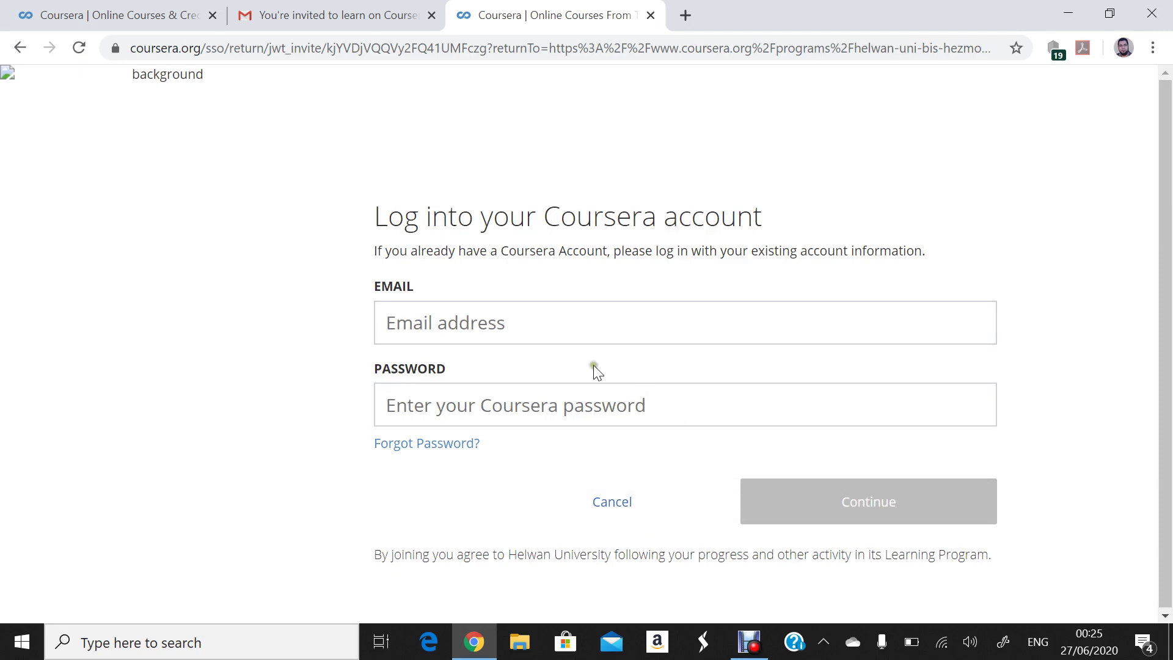
- Log in with the saved account email from autofill and the account password
{"action": "left_click", "coordinate": [482, 323]}
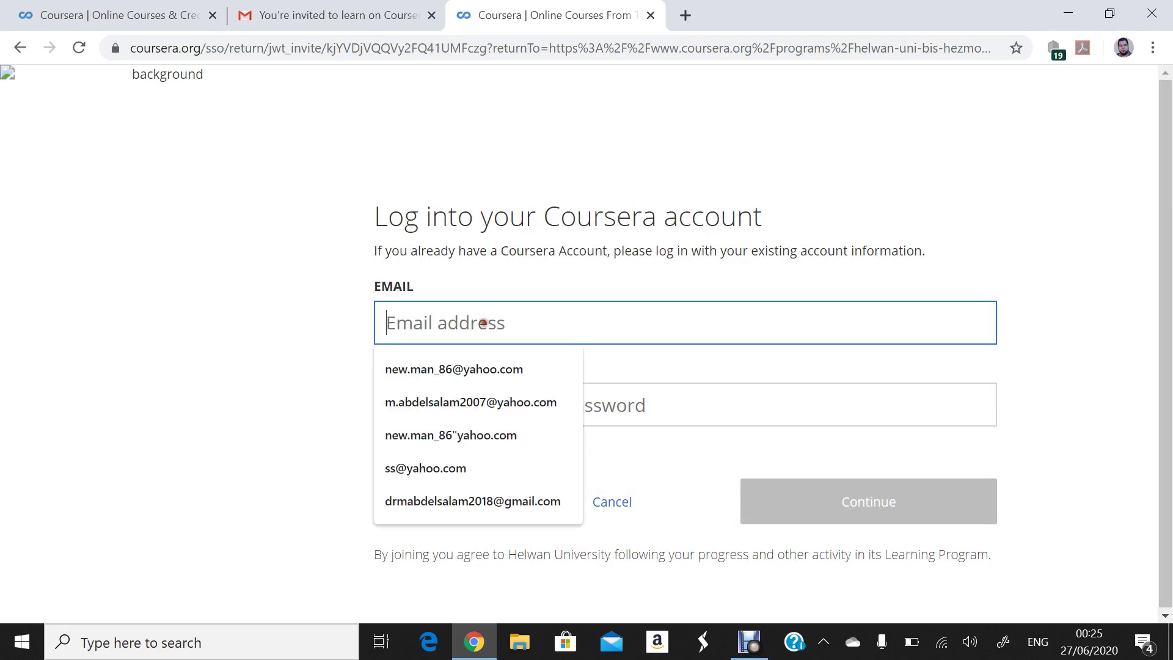
{"action": "left_click", "coordinate": [874, 161]}
{"action": "left_click", "coordinate": [655, 309]}
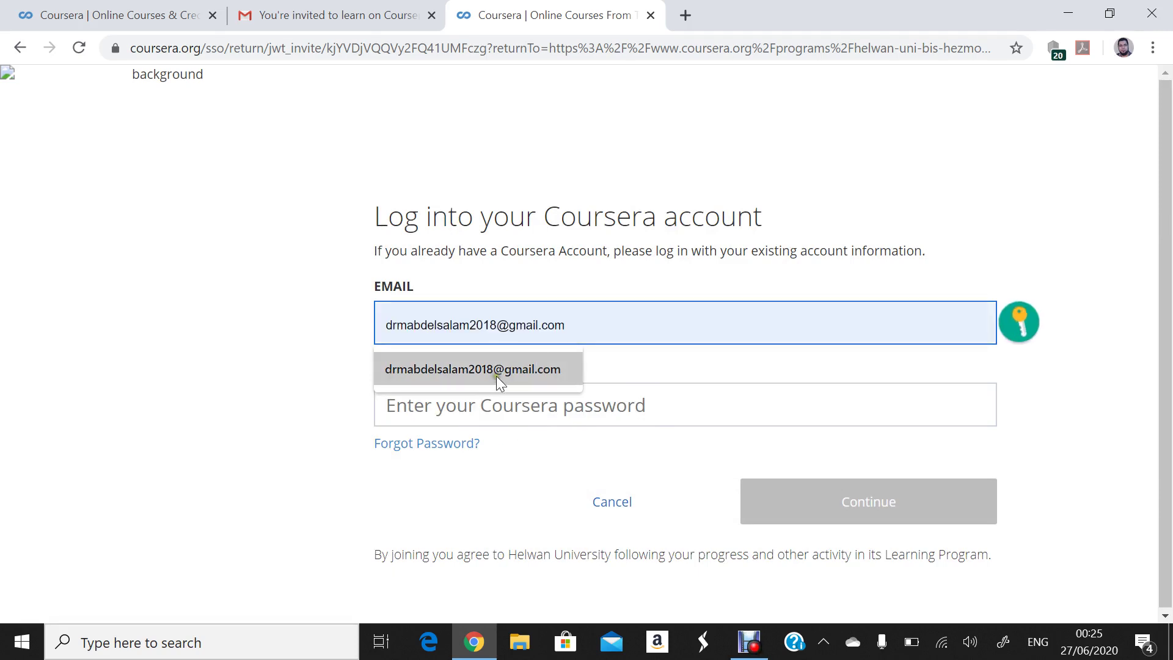
{"action": "left_click", "coordinate": [496, 376]}
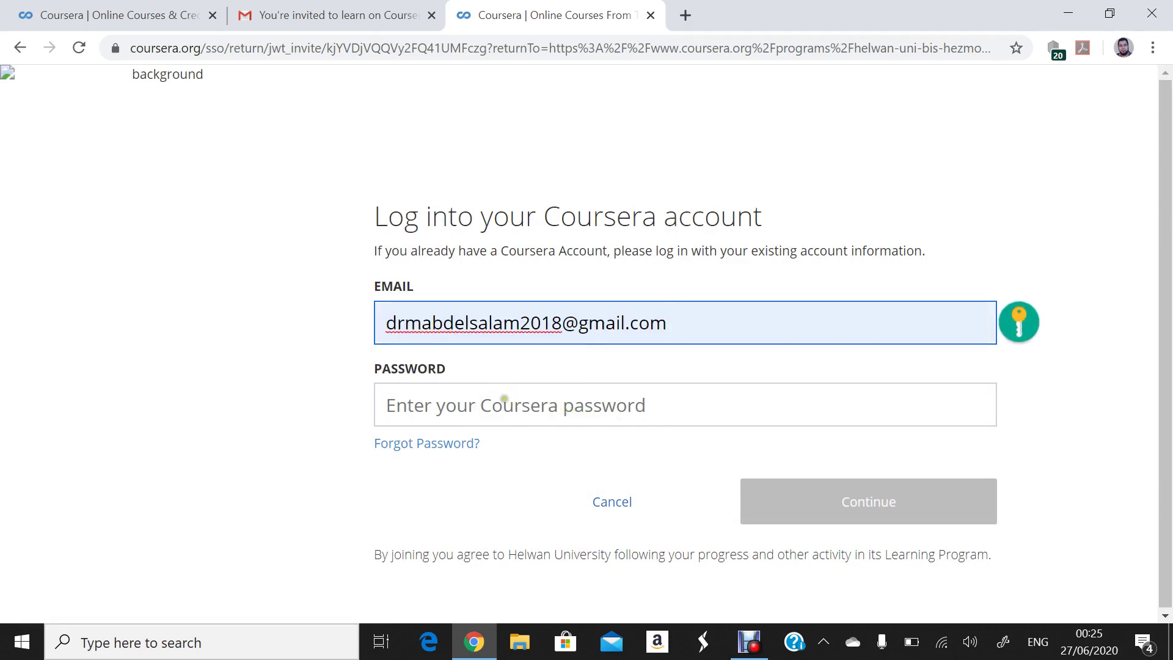
{"action": "left_click", "coordinate": [504, 398]}
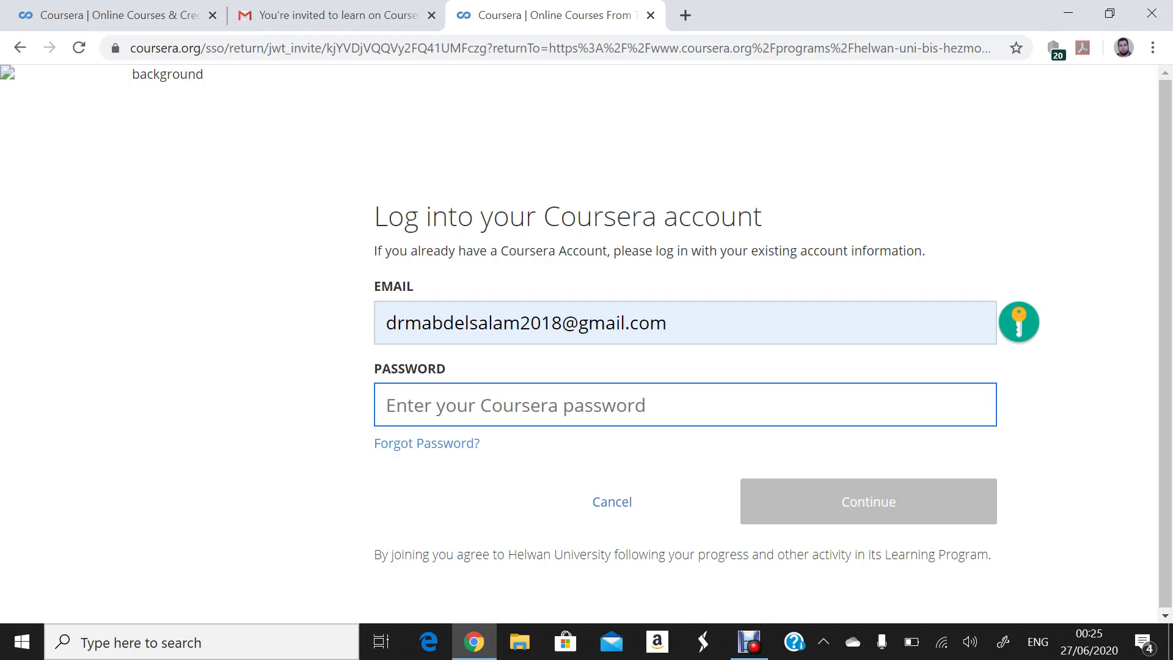
{"action": "type", "text": "•••"}
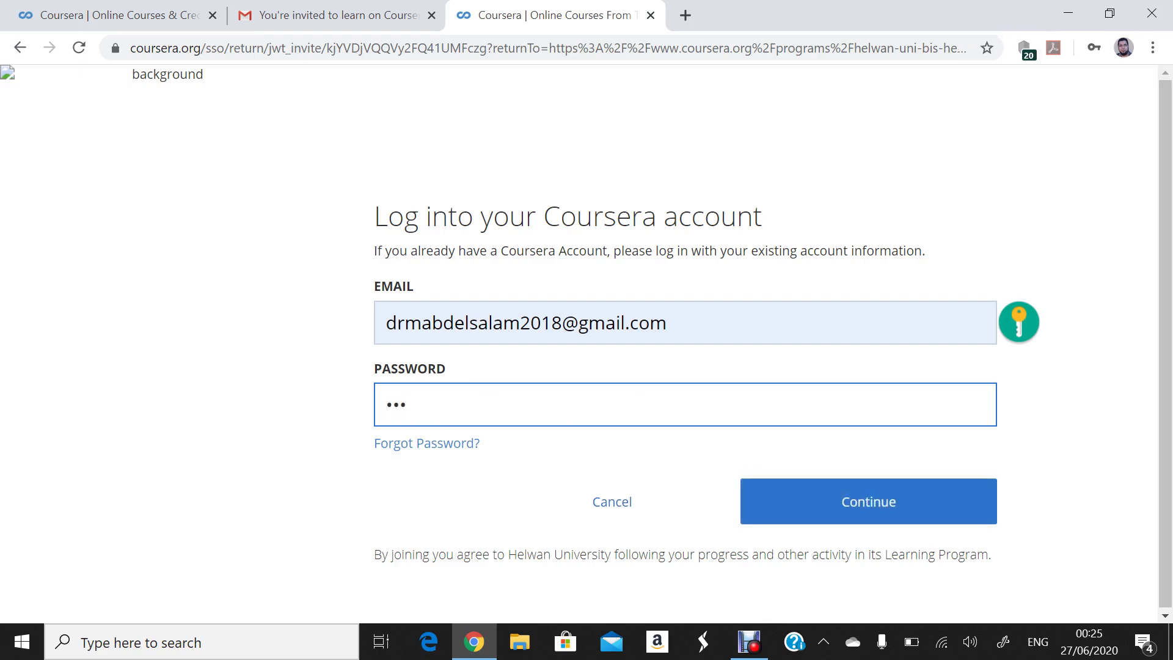
{"action": "type", "text": "••"}
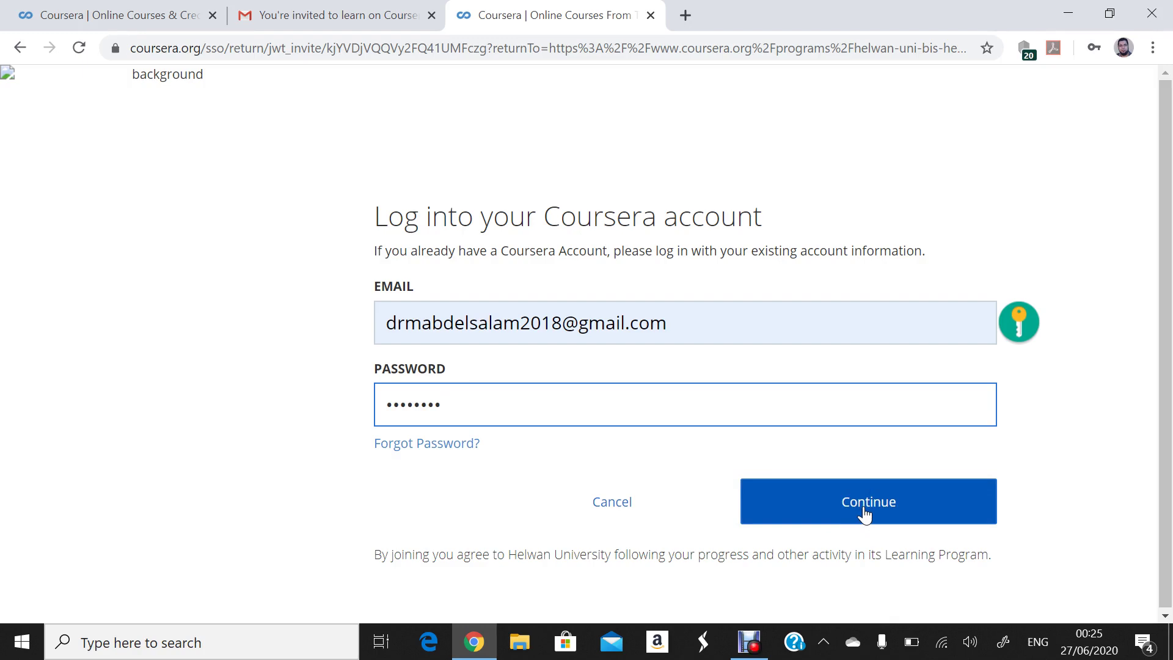
{"action": "left_click", "coordinate": [864, 510]}
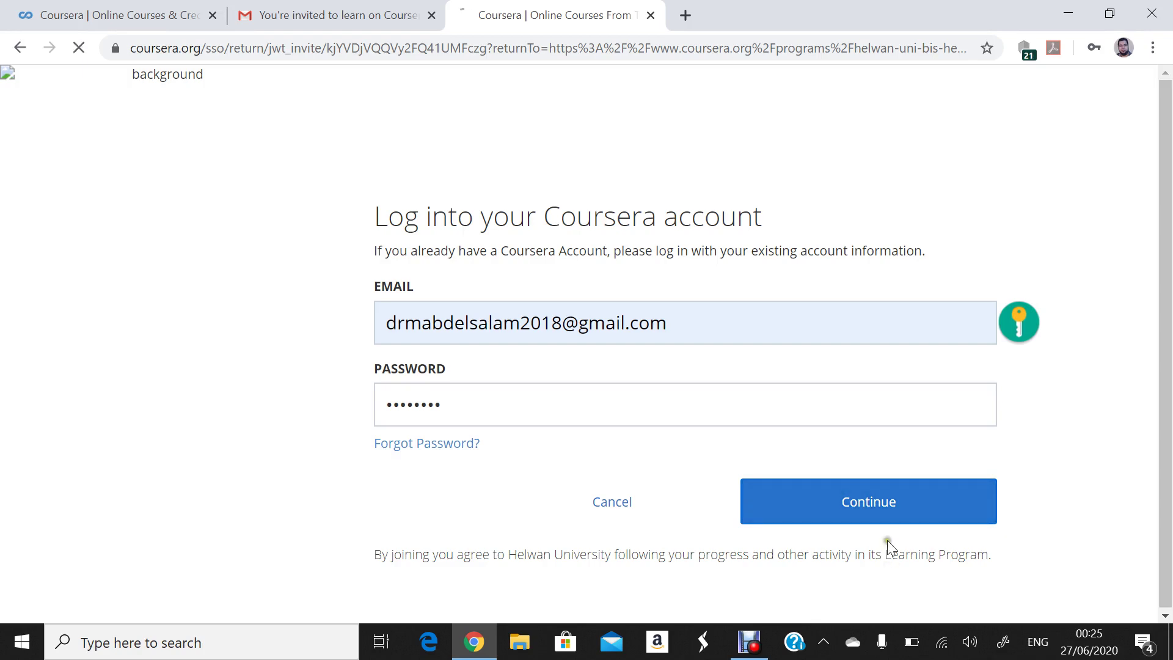
{"action": "left_click", "coordinate": [866, 505]}
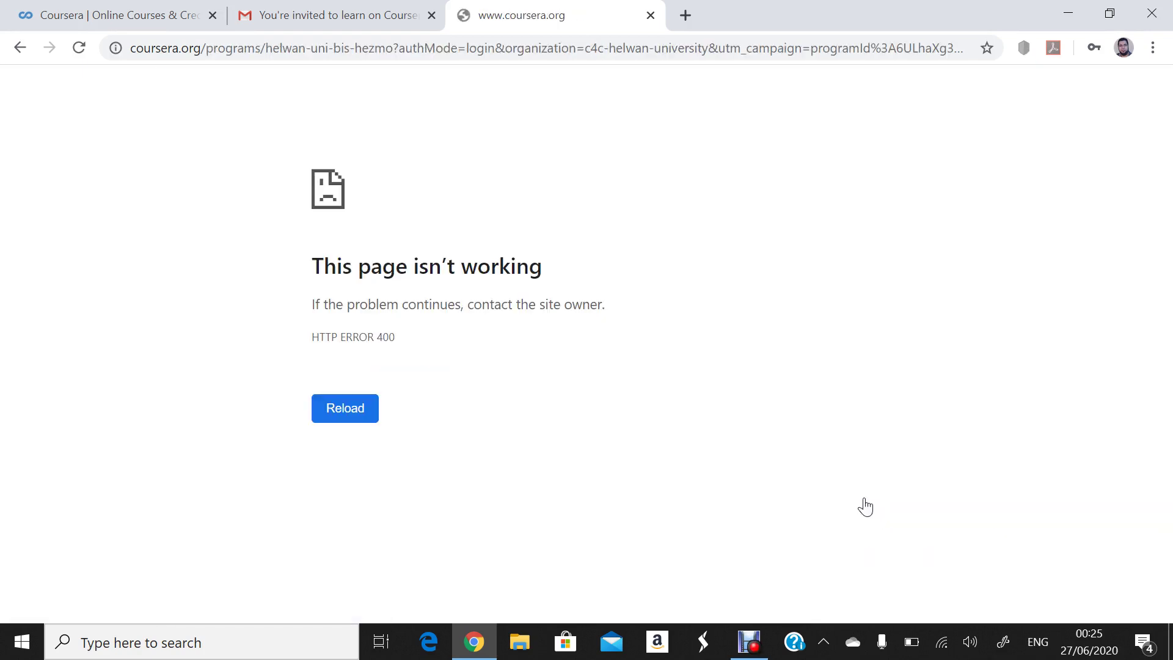
- Clear the HTTP 400 error by reloading and resubmitting the program URL until the BIS home loads
{"action": "left_click", "coordinate": [79, 48]}
{"action": "left_click", "coordinate": [83, 54]}
{"action": "left_click", "coordinate": [79, 49]}
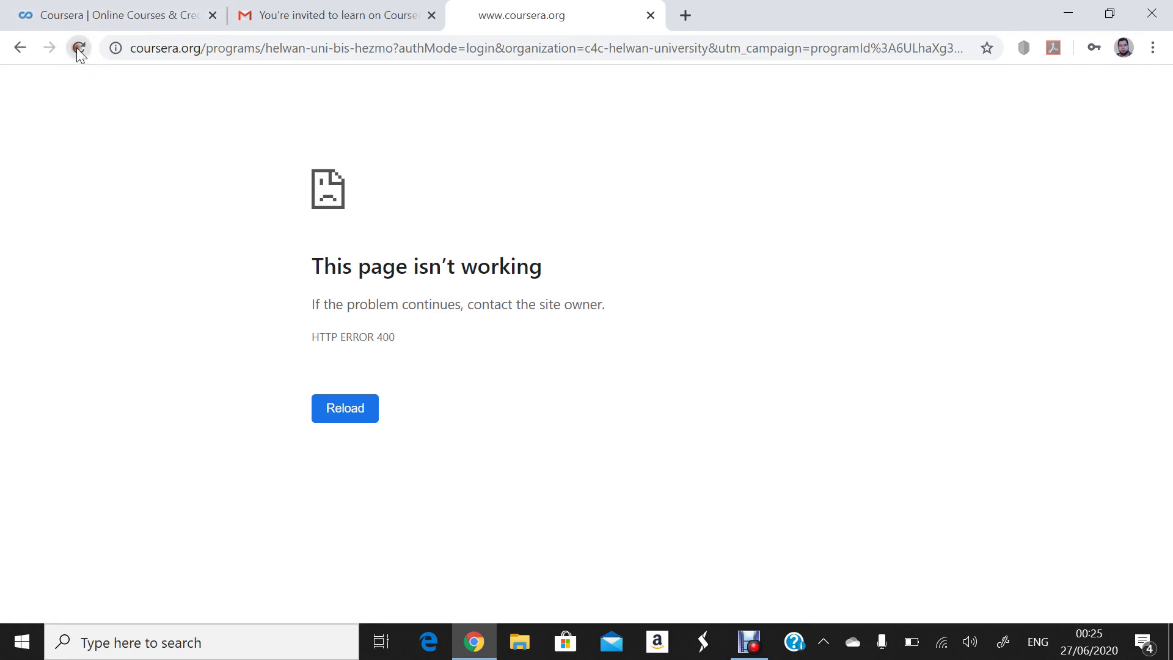
{"action": "left_click", "coordinate": [79, 49]}
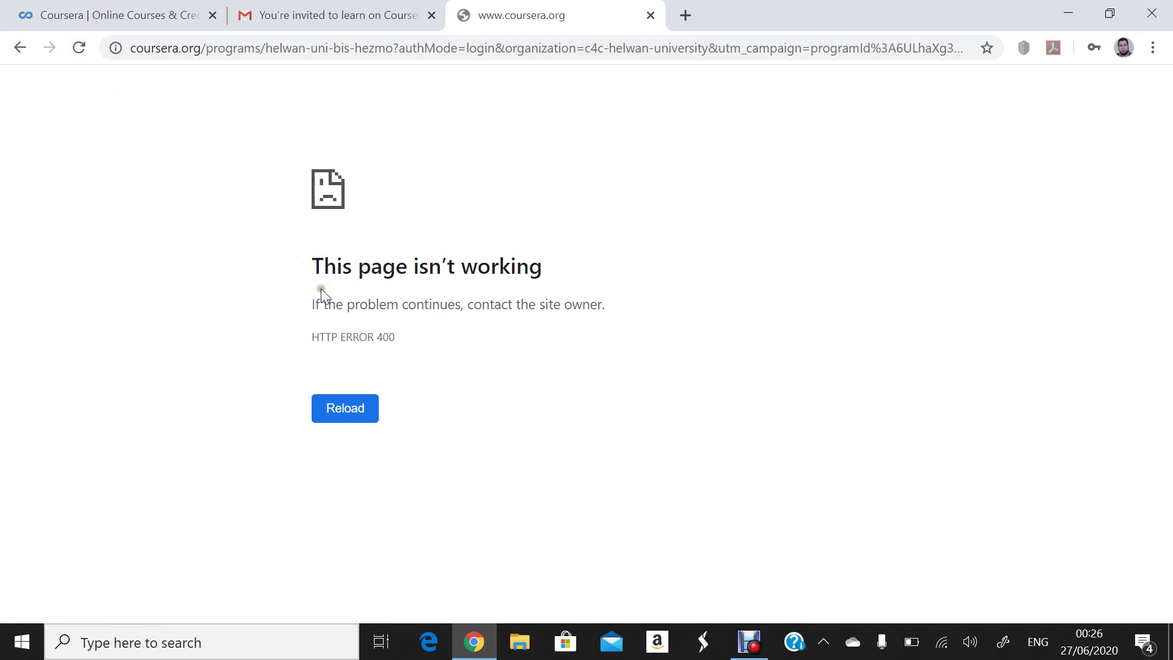
{"action": "left_click", "coordinate": [346, 410]}
{"action": "left_click", "coordinate": [346, 410]}
{"action": "left_click", "coordinate": [345, 411]}
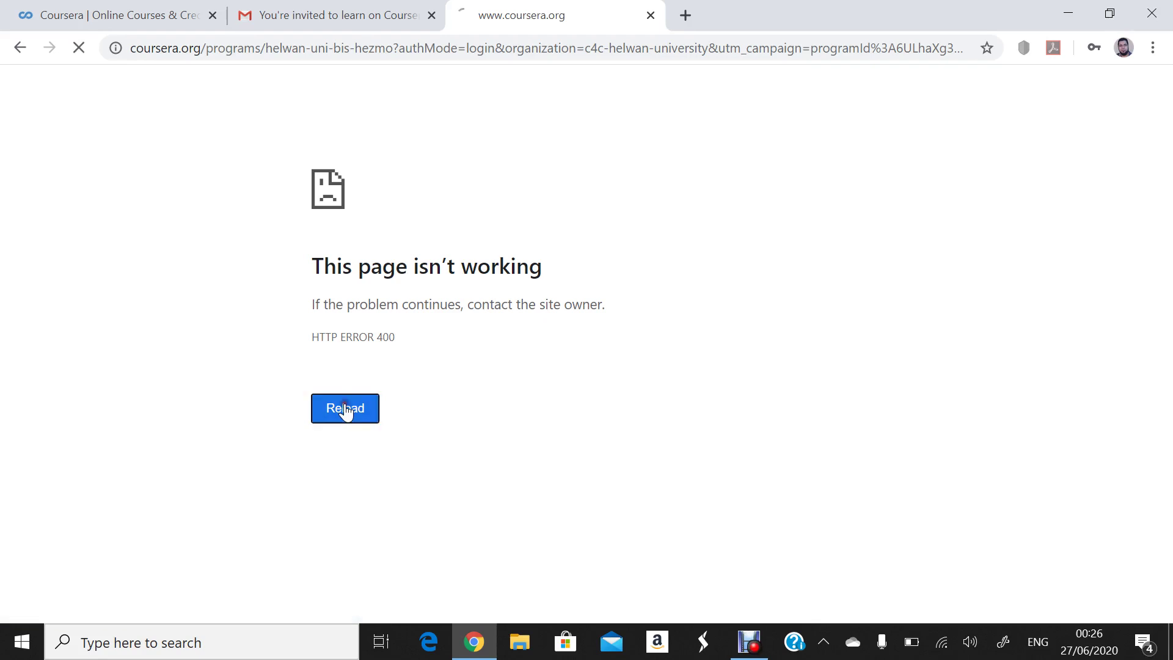
{"action": "left_click", "coordinate": [346, 411]}
{"action": "left_click", "coordinate": [346, 410]}
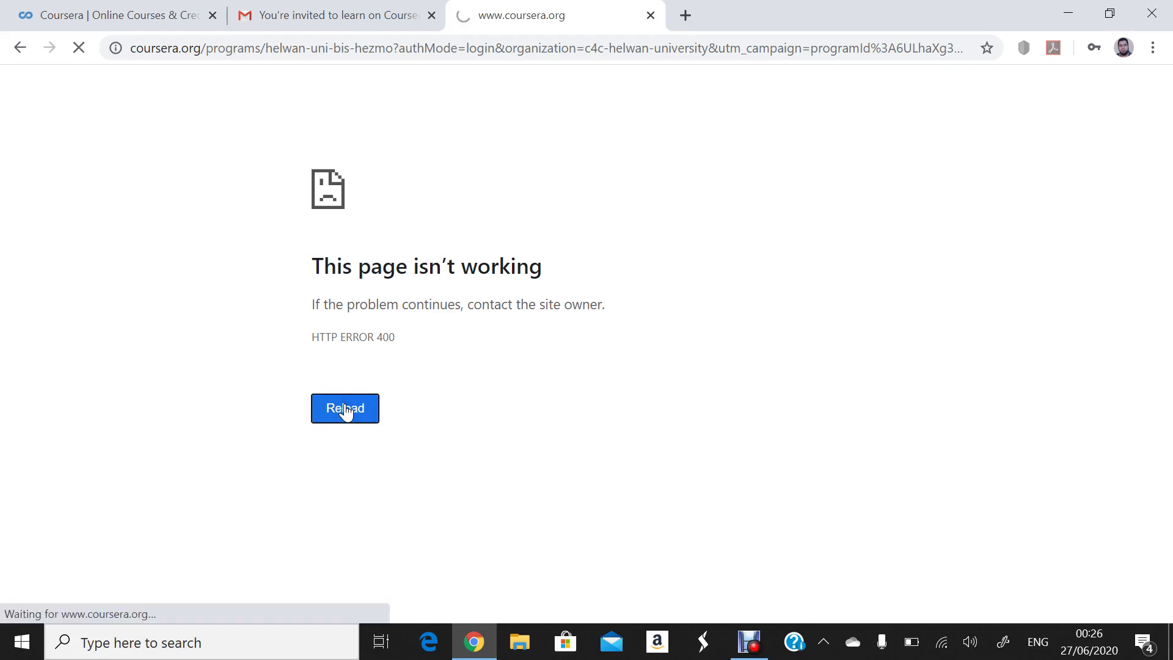
{"action": "left_click", "coordinate": [346, 411]}
{"action": "left_click", "coordinate": [346, 410]}
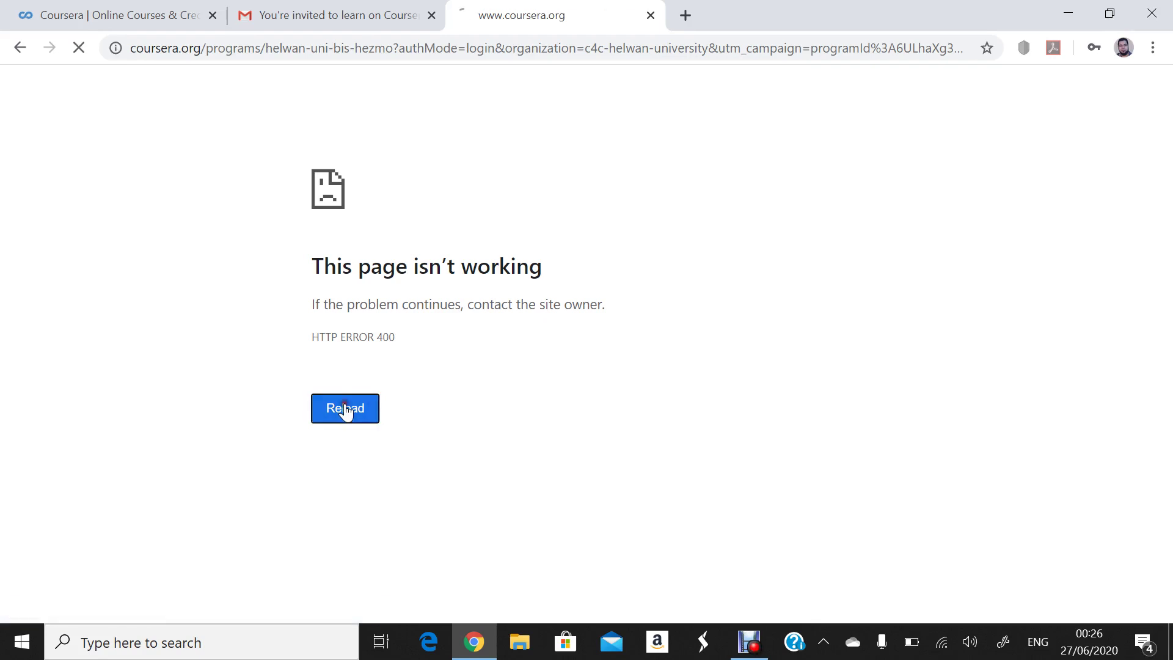
{"action": "left_click", "coordinate": [324, 49]}
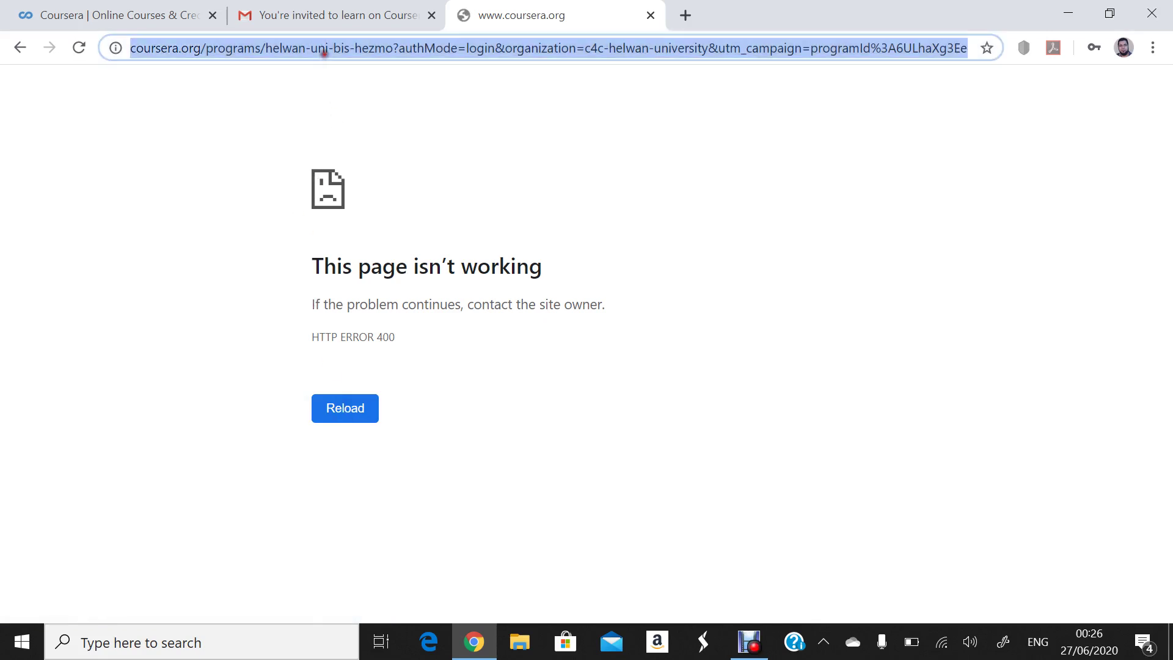
{"action": "key", "text": "Return"}
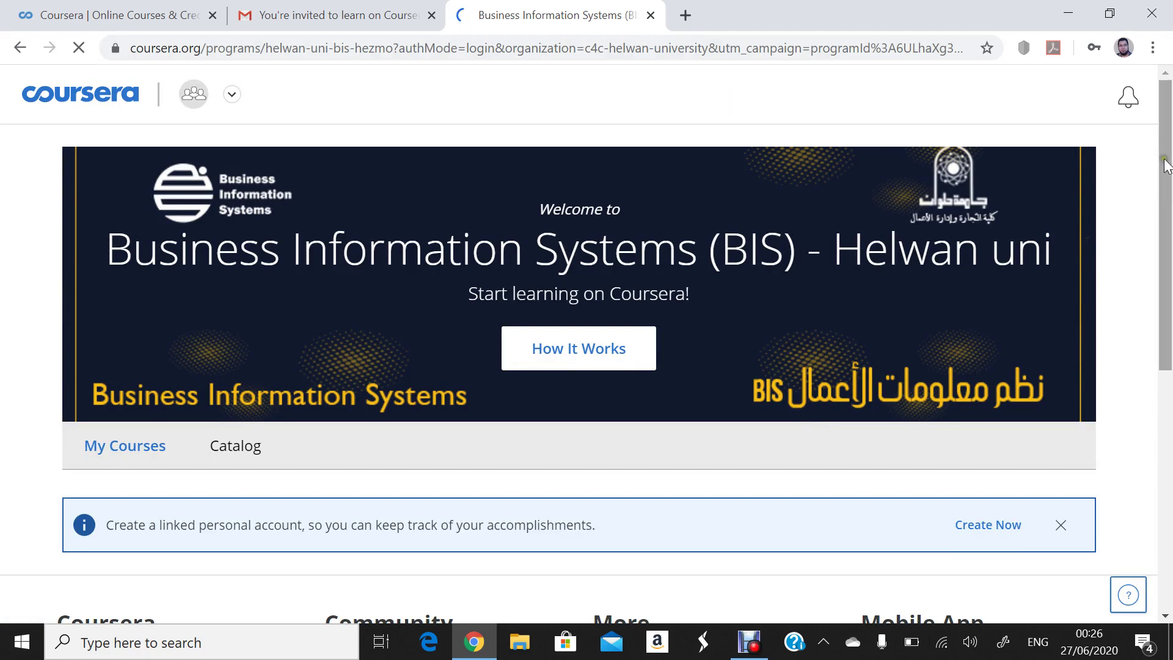
- Scroll My Courses, dismiss the Facebook notifications, and browse the program's Catalog
{"action": "left_click_drag", "start_coordinate": [1167, 164], "coordinate": [1170, 226]}
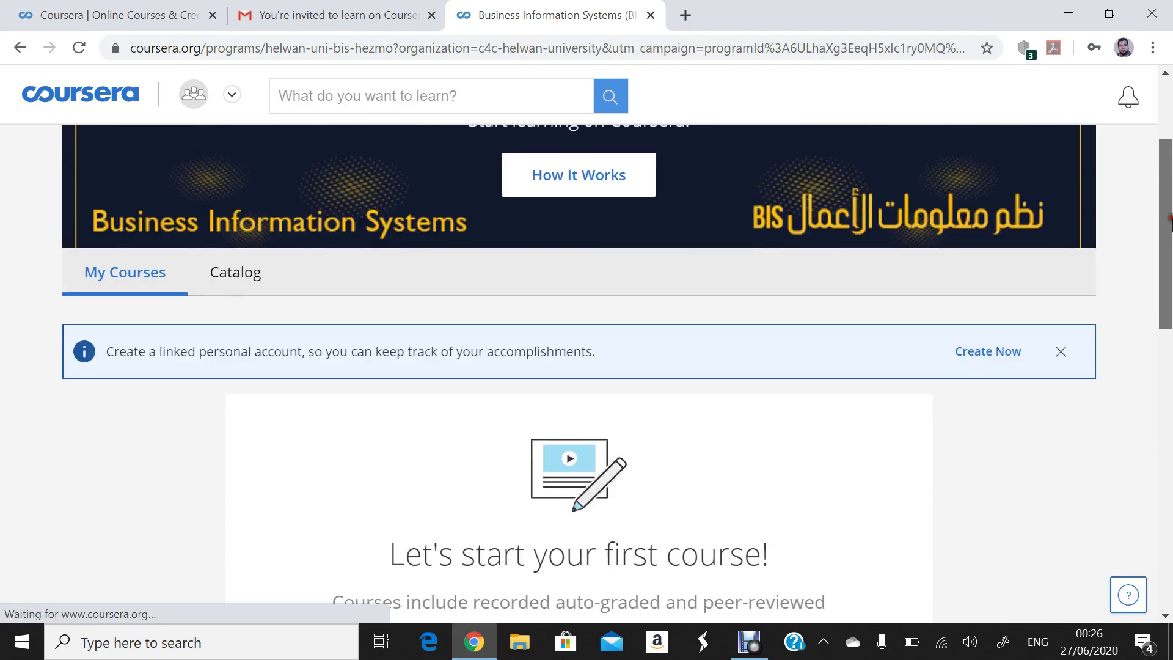
{"action": "left_click_drag", "start_coordinate": [1169, 226], "coordinate": [1084, 156]}
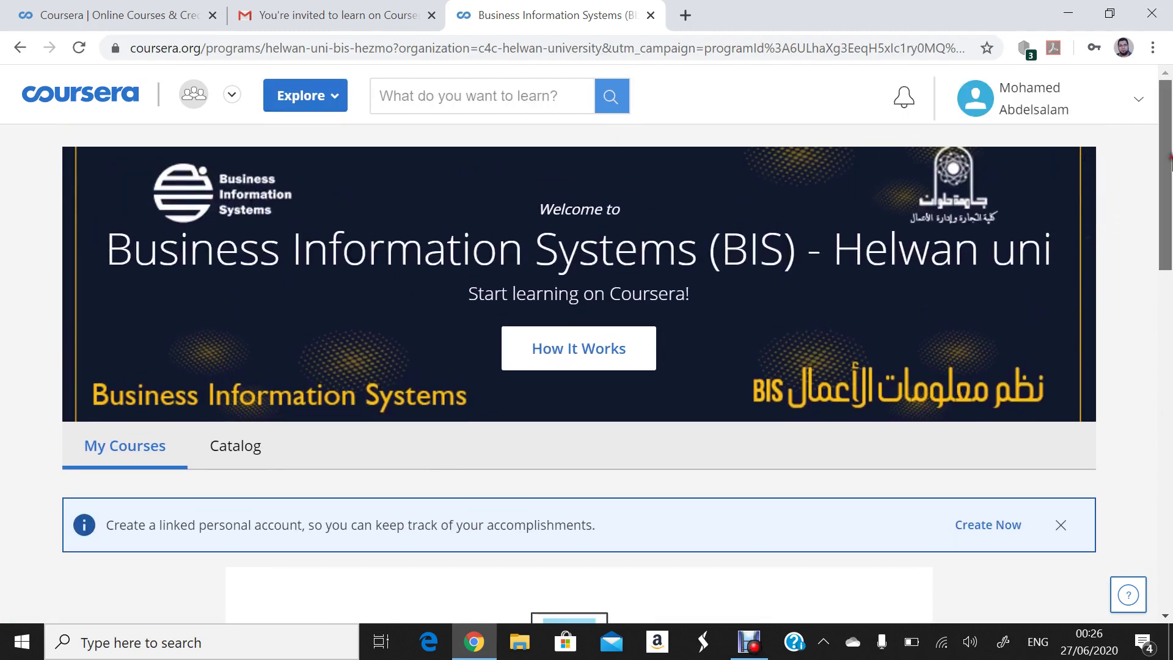
{"action": "left_click_drag", "start_coordinate": [1168, 158], "coordinate": [1155, 340]}
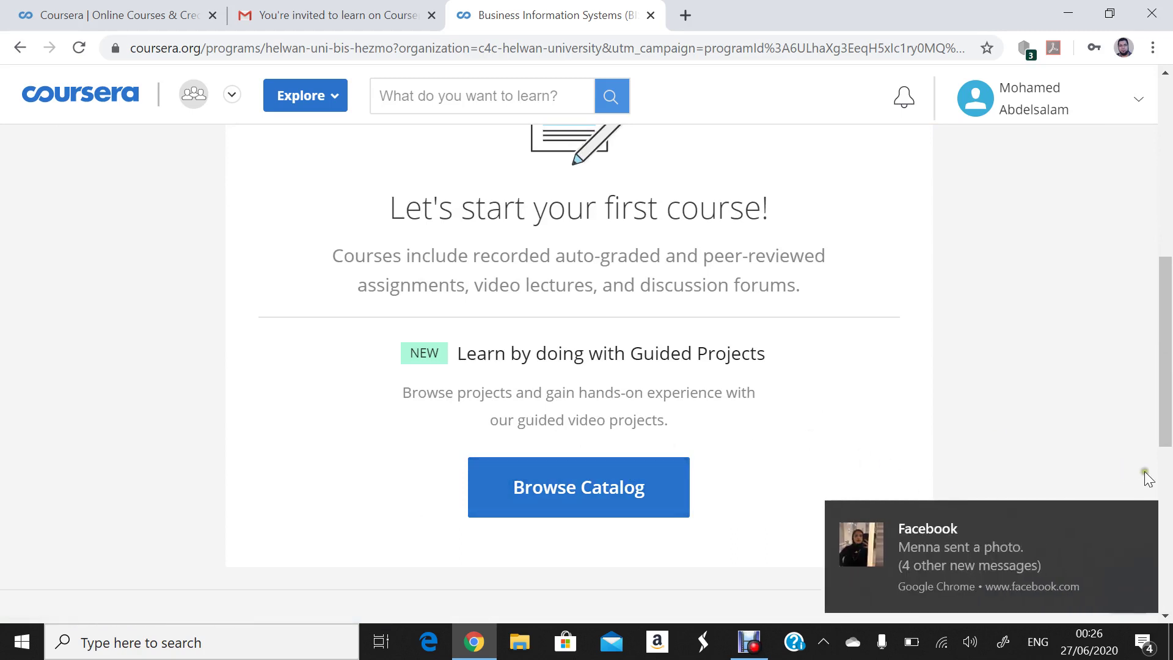
{"action": "left_click", "coordinate": [1141, 516]}
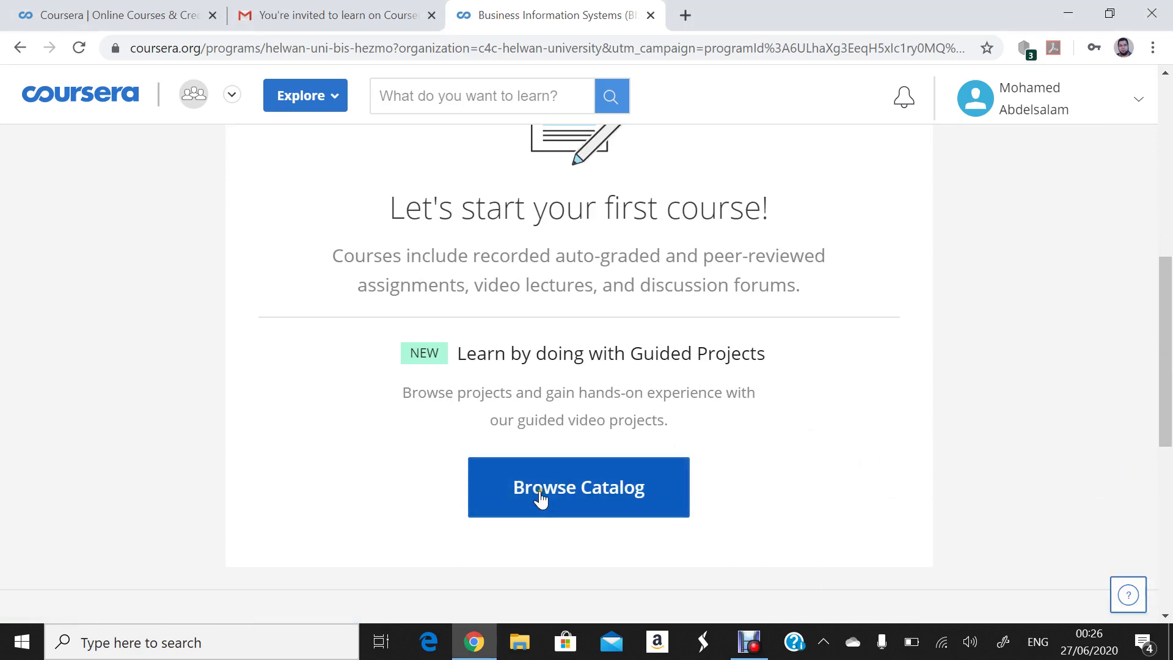
{"action": "left_click", "coordinate": [562, 500]}
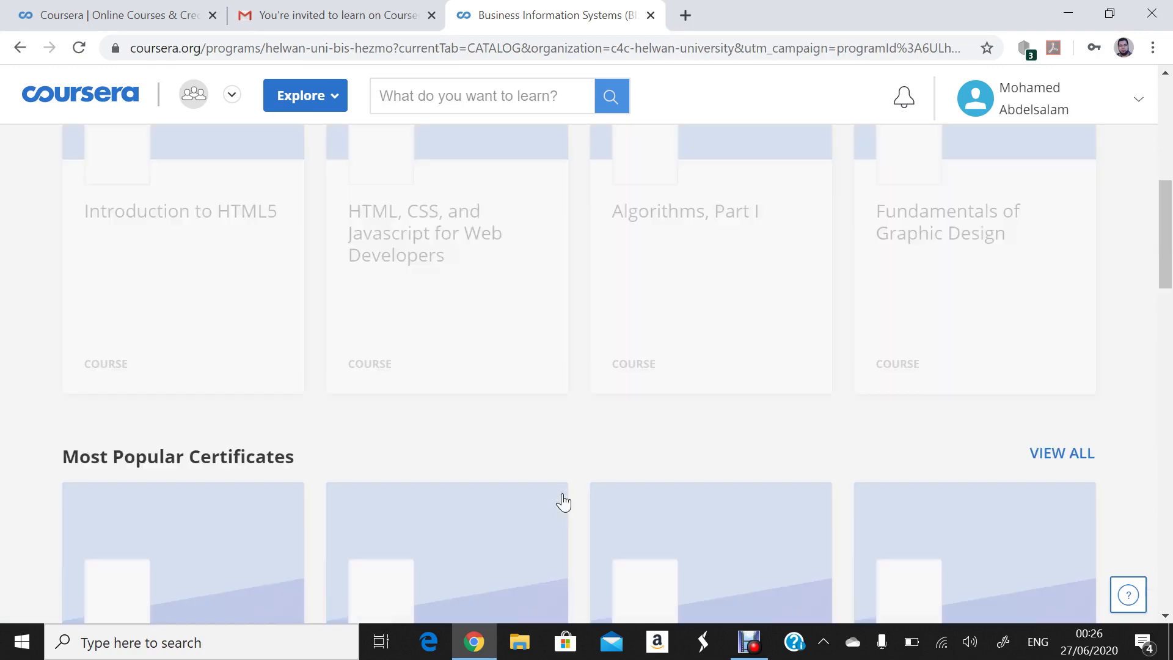
{"action": "left_click_drag", "start_coordinate": [1165, 236], "coordinate": [1149, 215]}
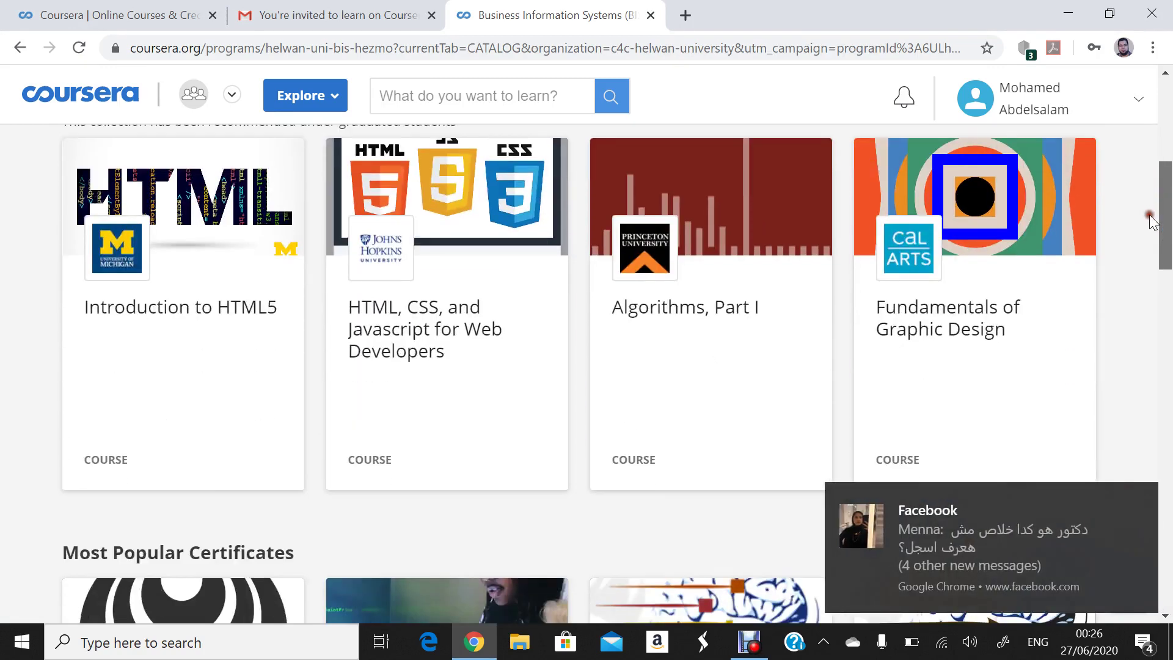
{"action": "left_click", "coordinate": [1141, 501]}
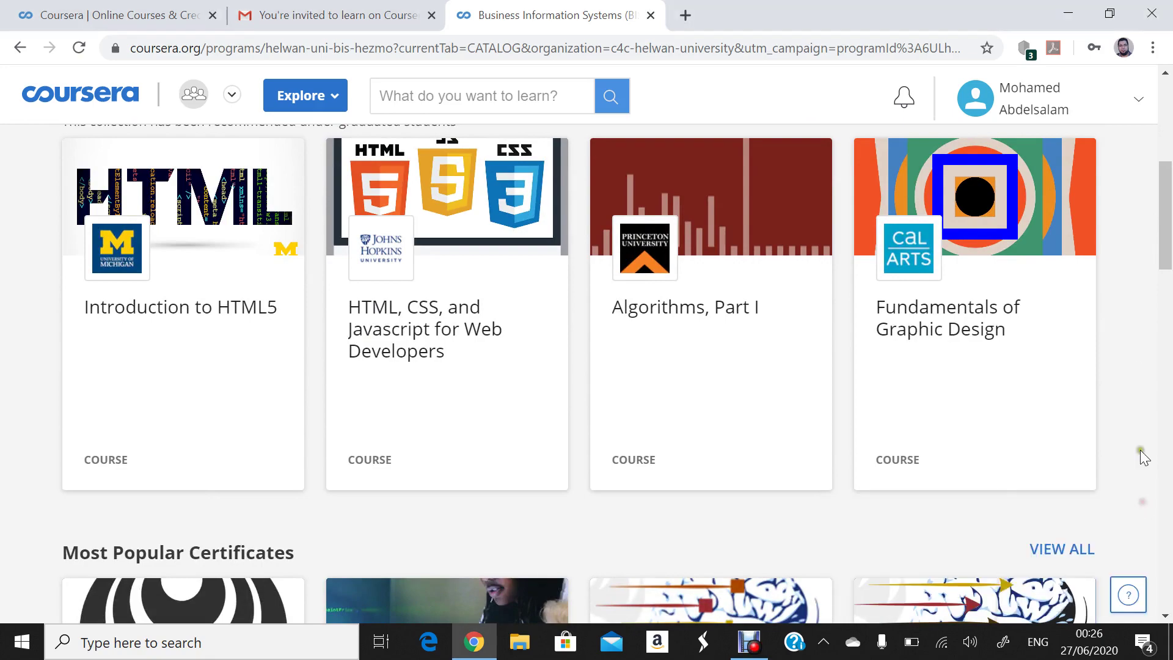
{"action": "left_click_drag", "start_coordinate": [1163, 231], "coordinate": [1104, 149]}
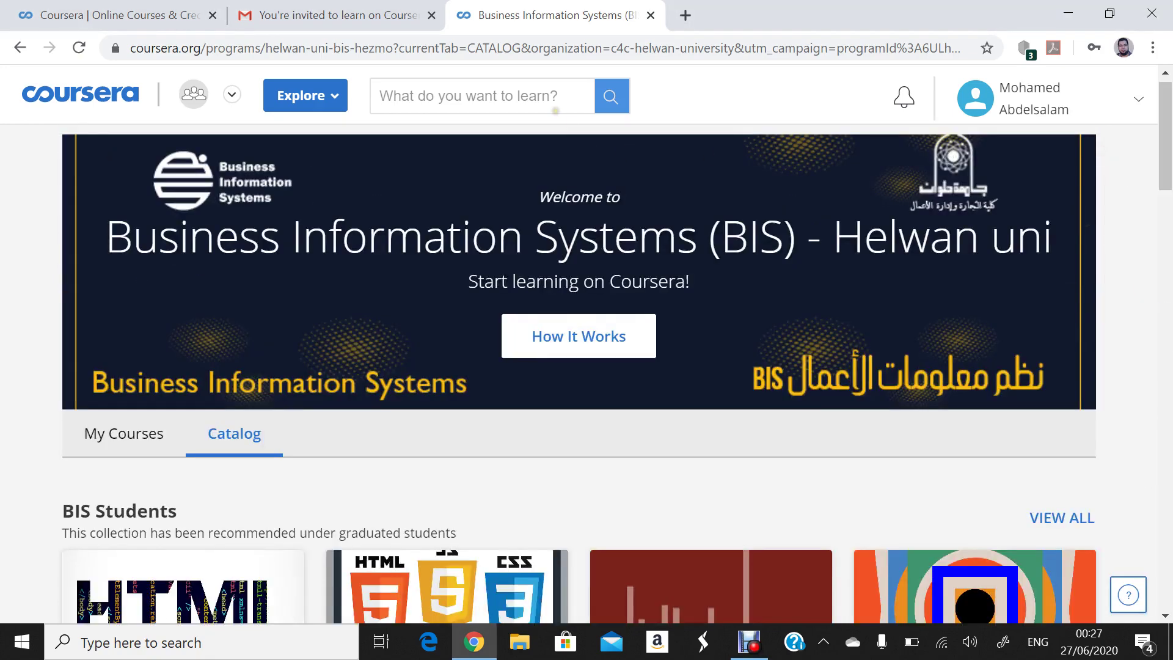
- Show the Explore subject list and view the Information Technology topics like CyberSecurity and AWS
{"action": "left_click", "coordinate": [340, 104]}
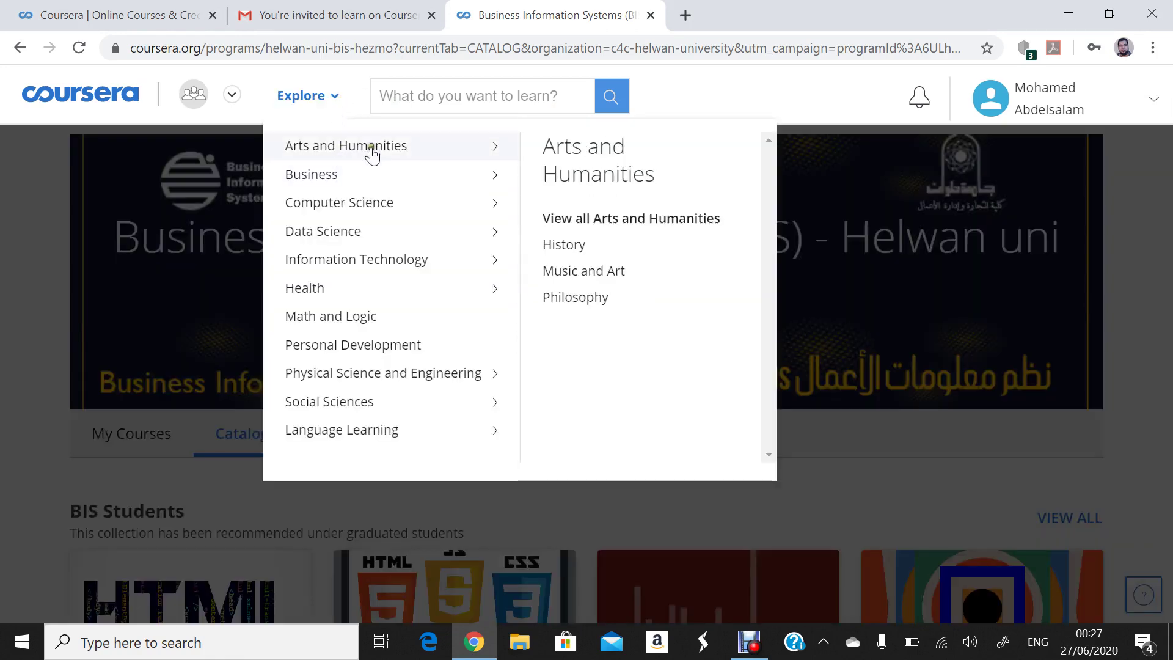
{"action": "mouse_move", "coordinate": [385, 173]}
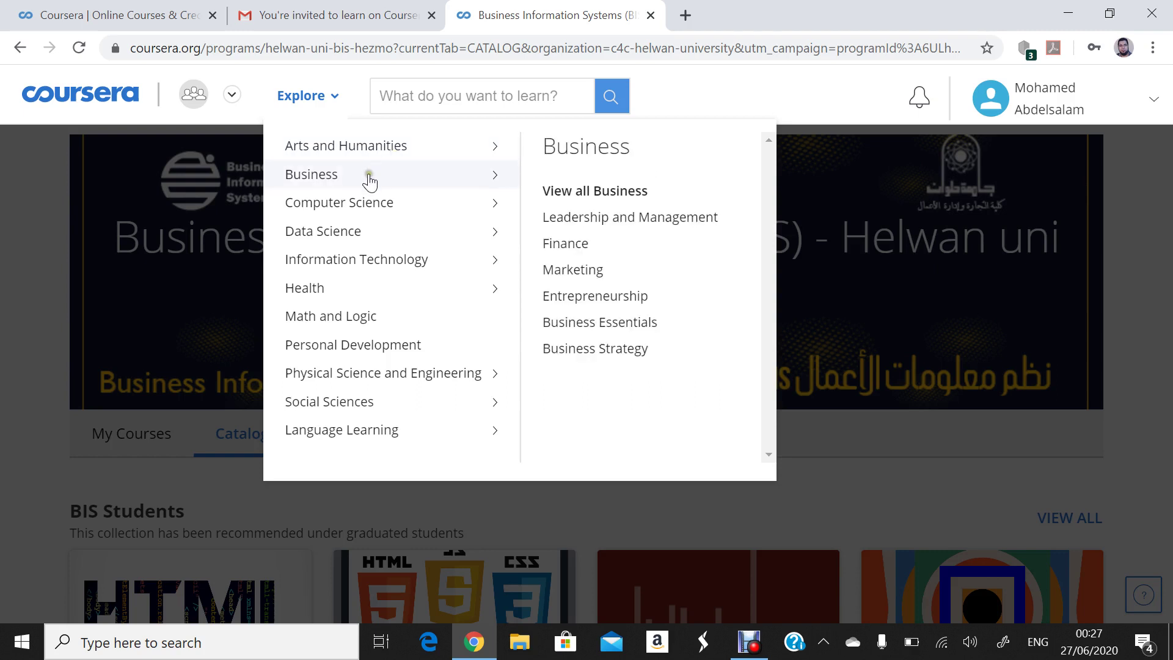
{"action": "mouse_move", "coordinate": [354, 205]}
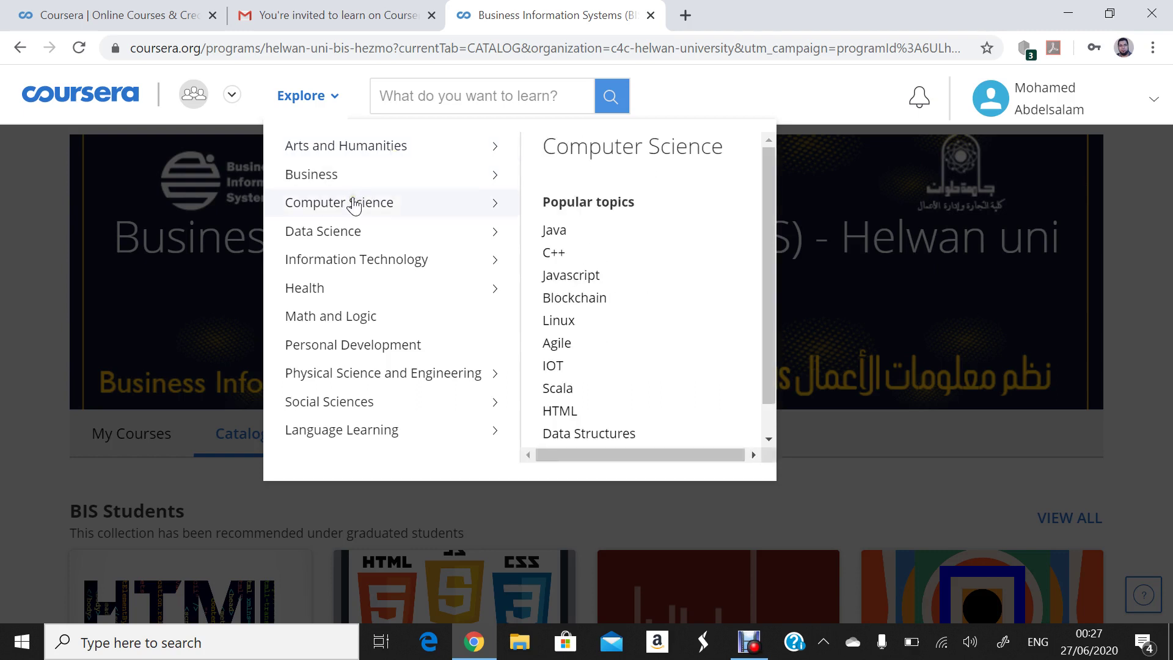
{"action": "mouse_move", "coordinate": [331, 267]}
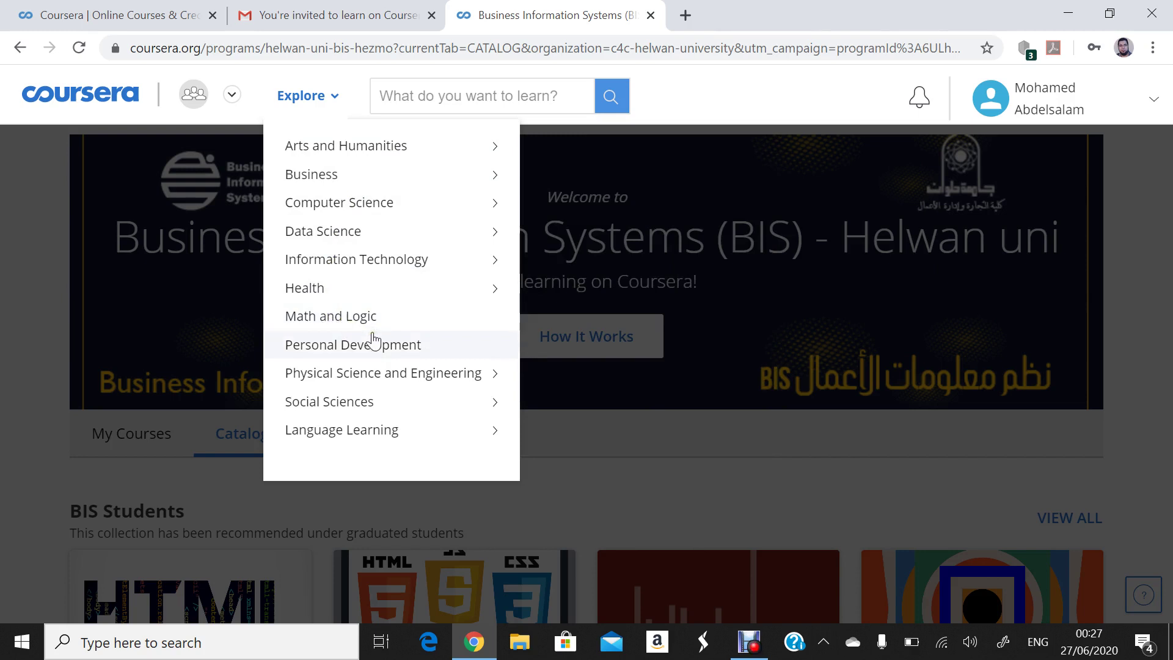
{"action": "mouse_move", "coordinate": [345, 183]}
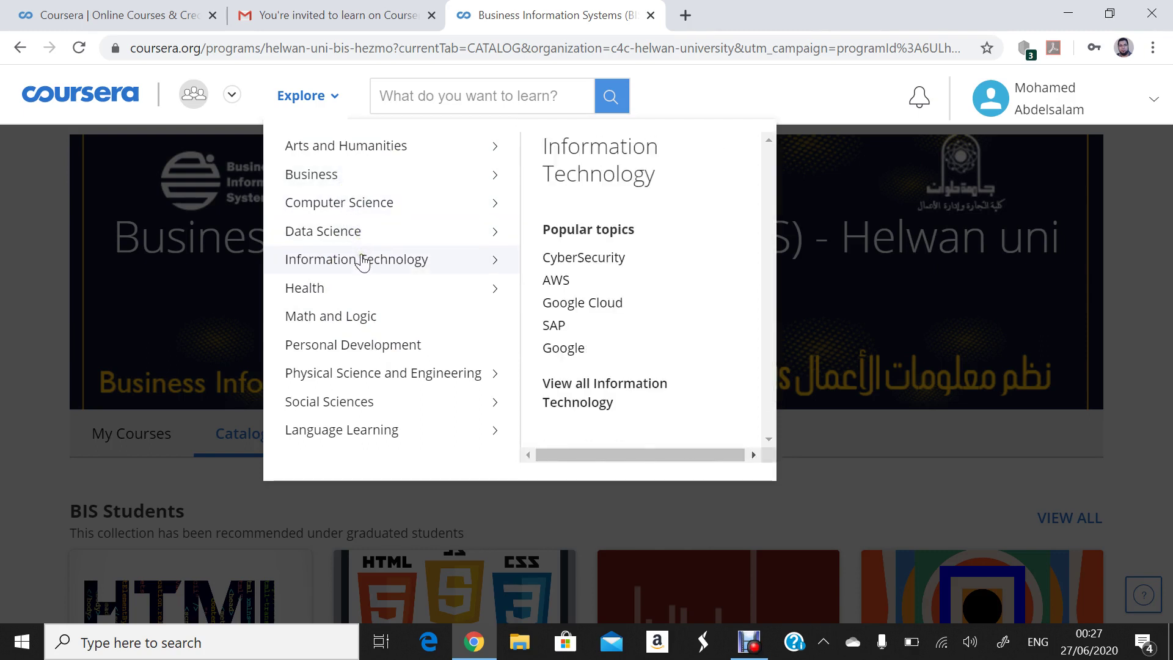
- Go to the Information Technology category, resubmitting its URL after the HTTP 400 error
{"action": "left_click", "coordinate": [422, 264]}
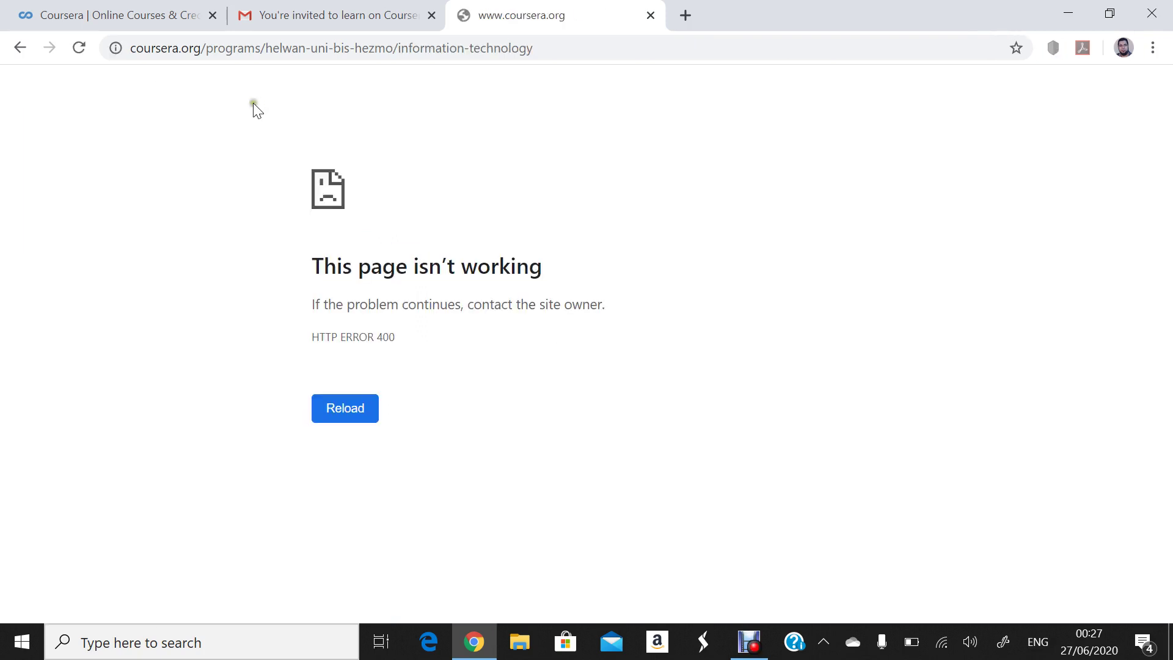
{"action": "left_click", "coordinate": [236, 48]}
{"action": "key", "text": "Return"}
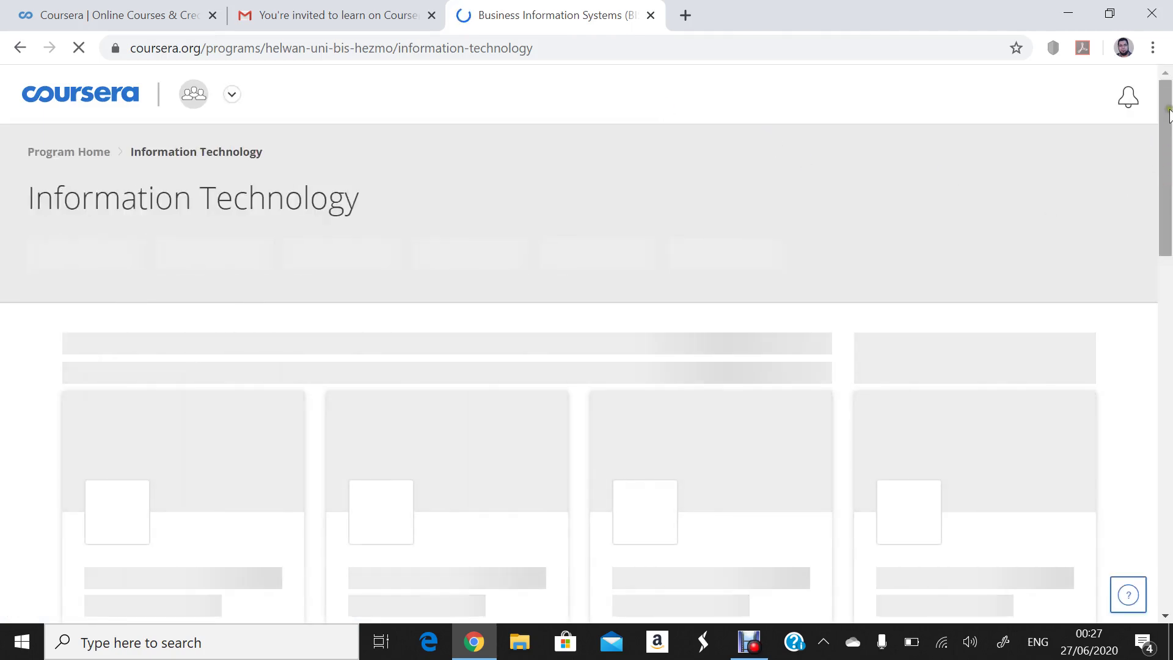
{"action": "left_click_drag", "start_coordinate": [1168, 113], "coordinate": [1159, 160]}
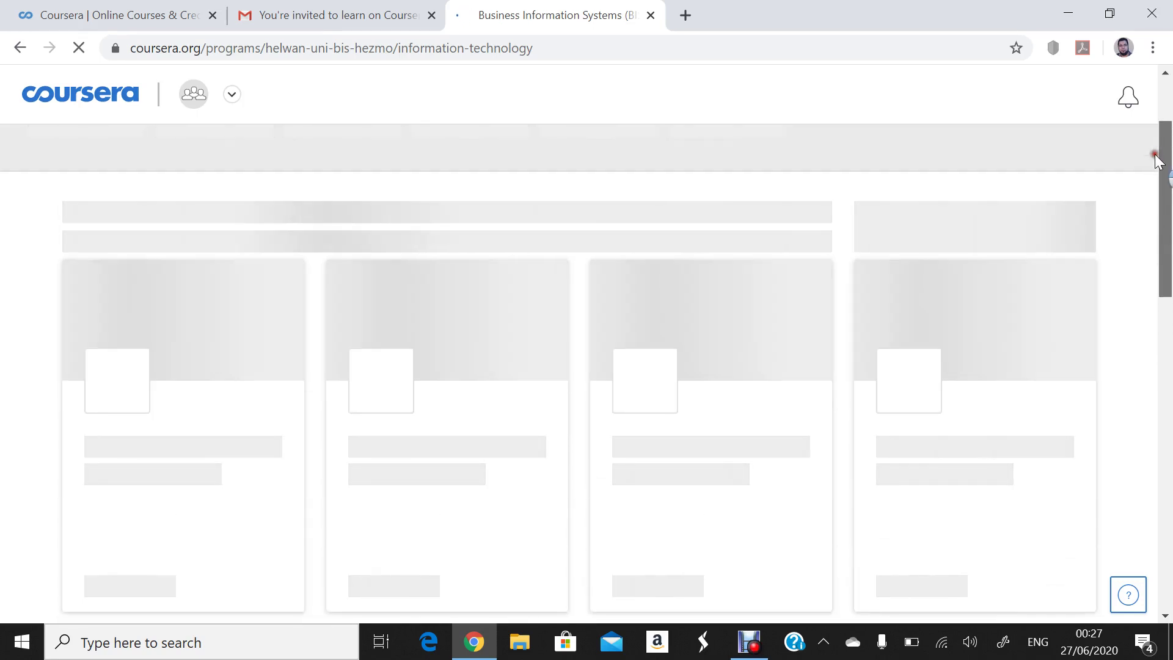
{"action": "left_click_drag", "start_coordinate": [1156, 160], "coordinate": [1105, 143]}
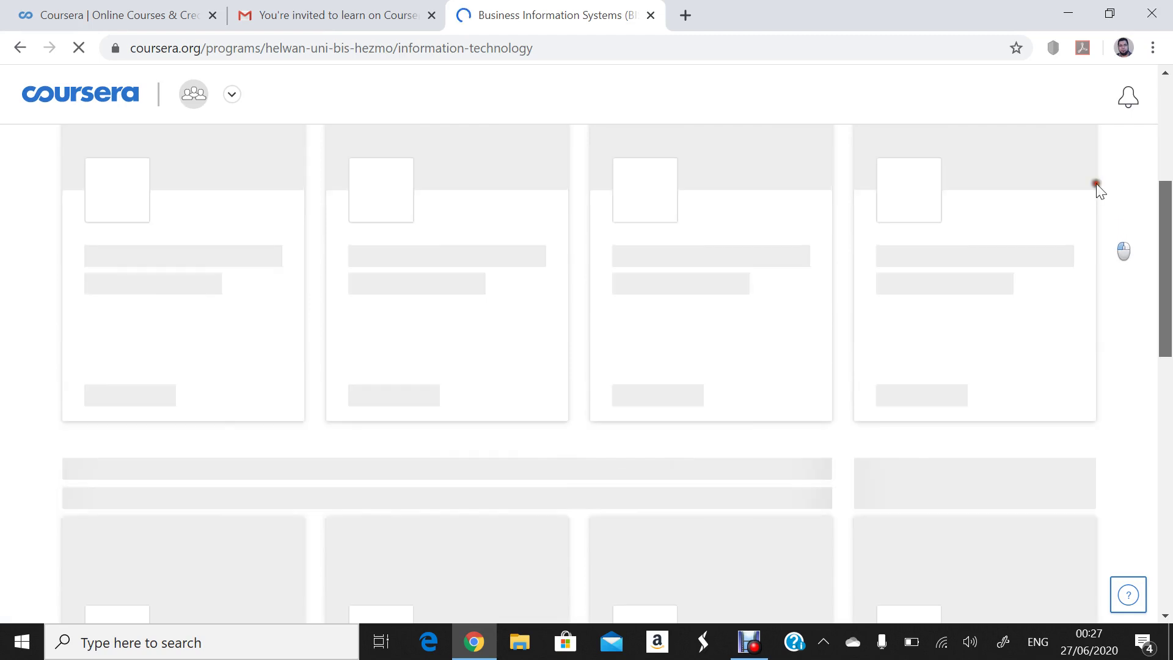
{"action": "scroll", "coordinate": [1093, 183], "scroll_direction": "up", "scroll_amount": 5}
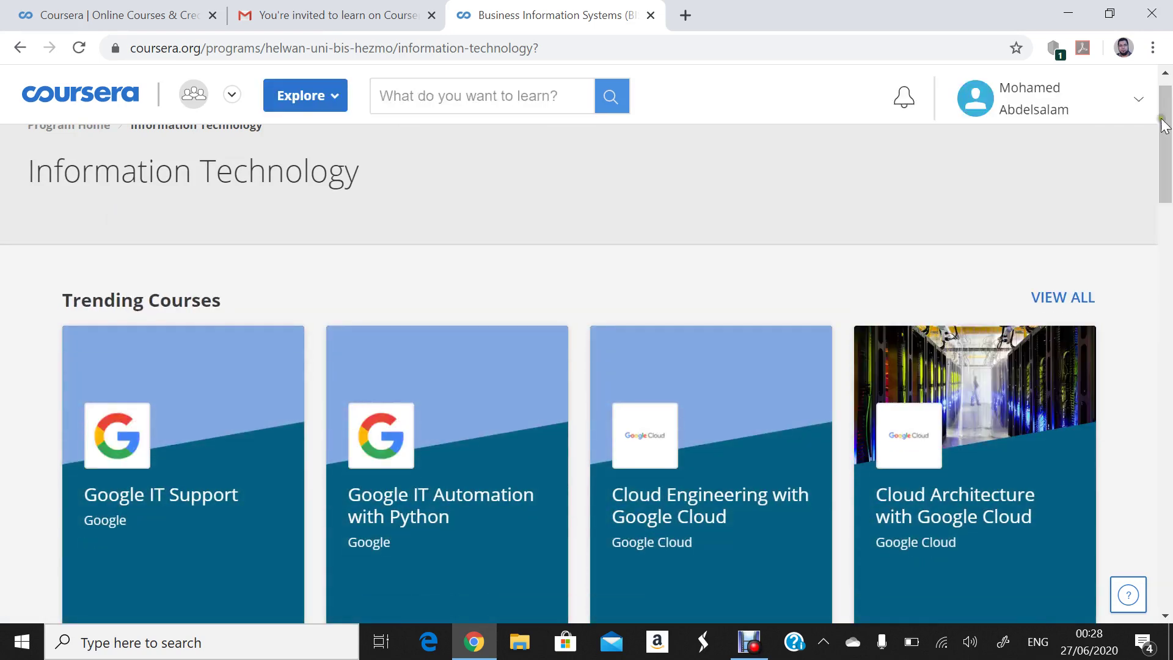
{"action": "left_click_drag", "start_coordinate": [1170, 113], "coordinate": [1095, 332]}
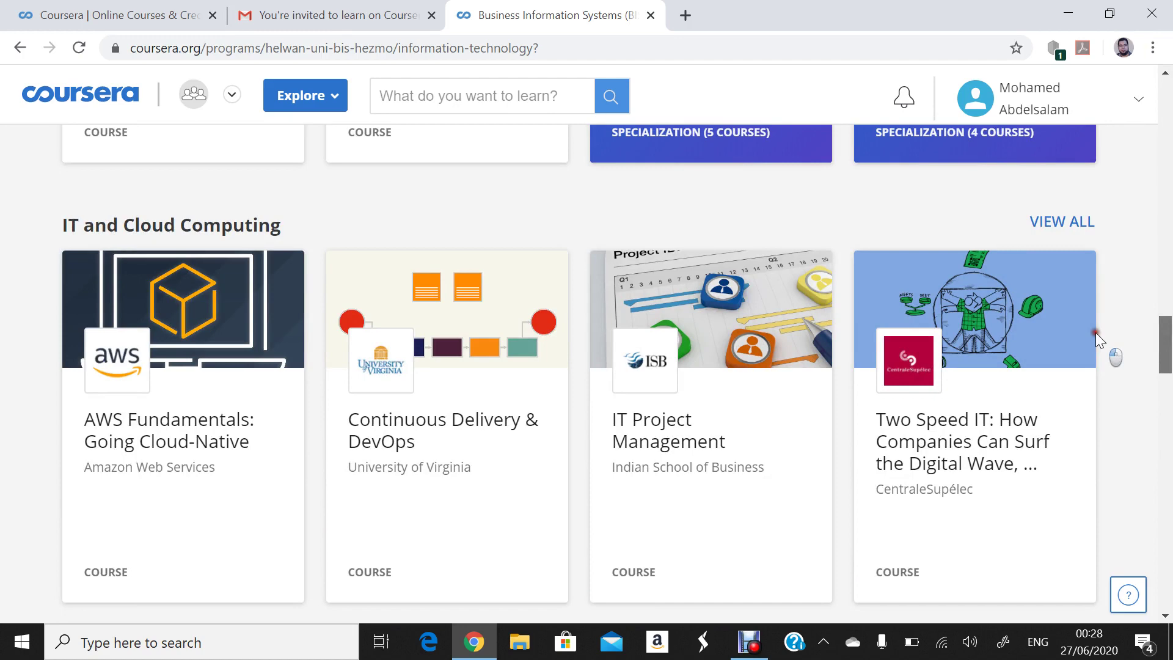
{"action": "scroll", "coordinate": [1093, 335], "scroll_direction": "down", "scroll_amount": 2}
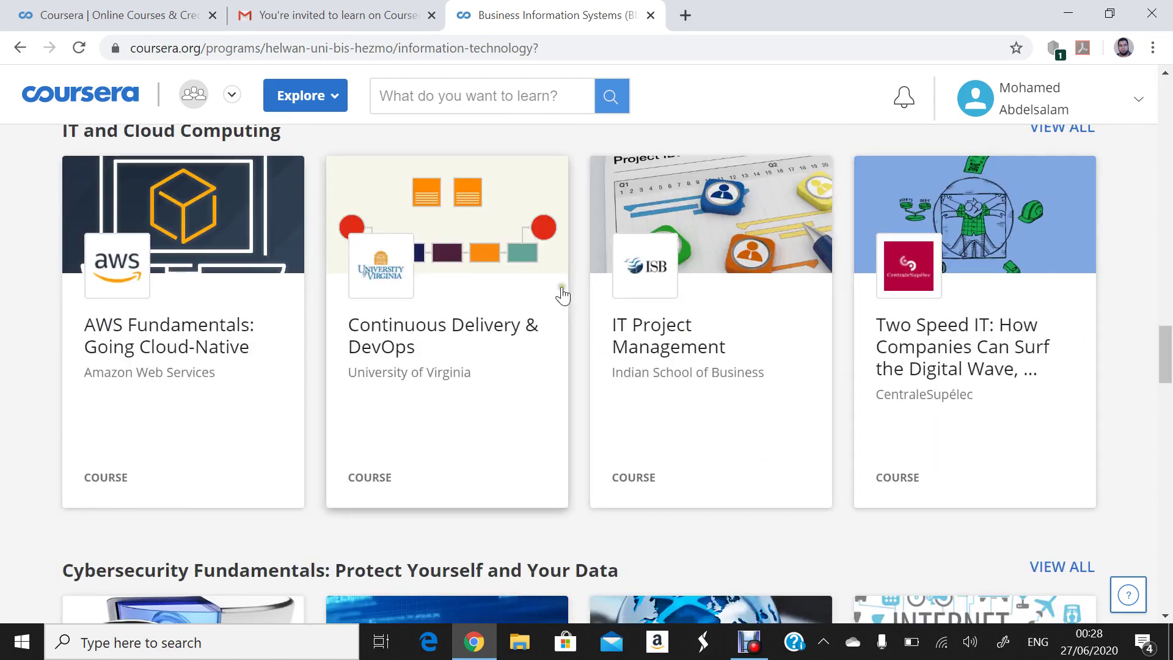
{"action": "left_click", "coordinate": [653, 349]}
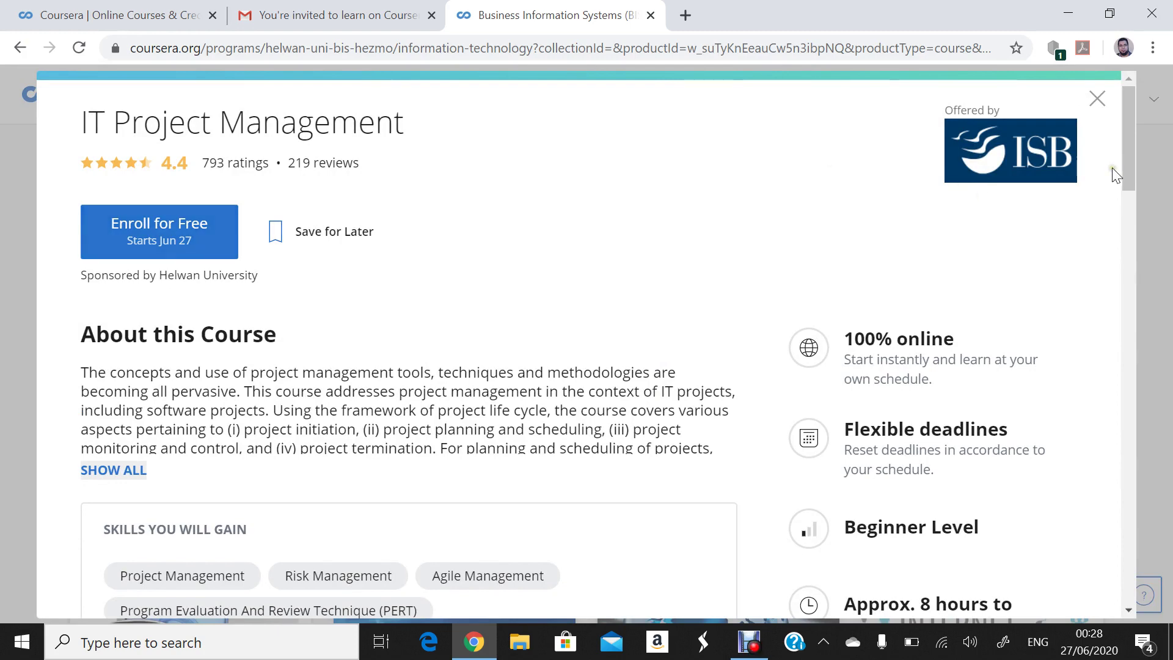
{"action": "left_click_drag", "start_coordinate": [1131, 157], "coordinate": [1129, 177]}
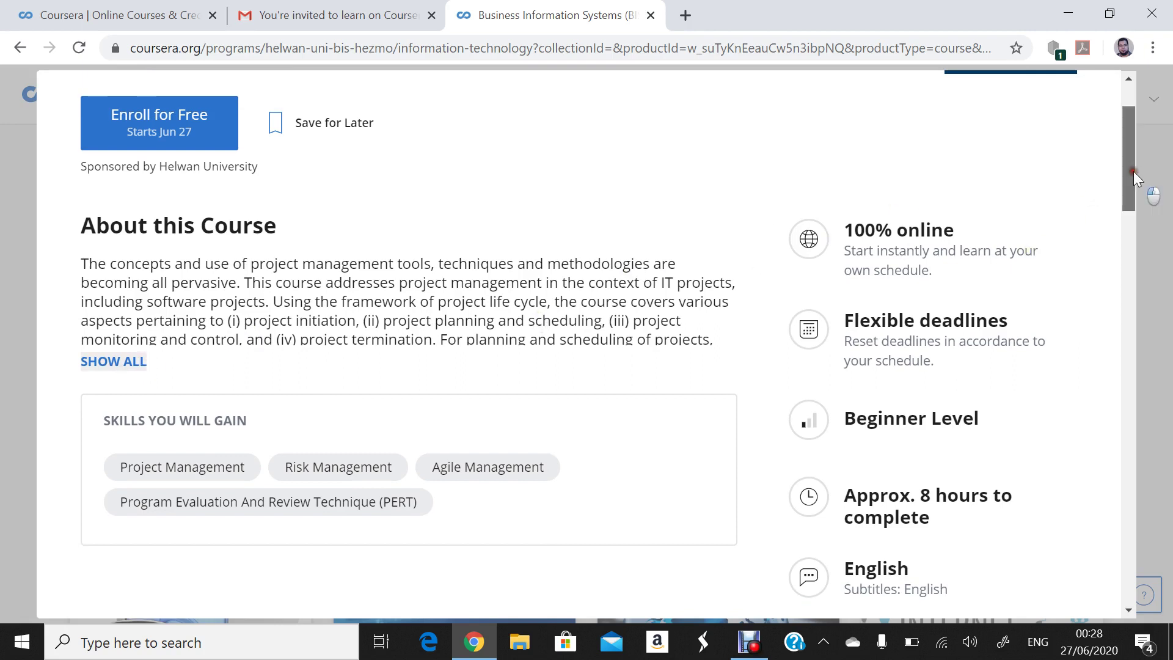
{"action": "left_click_drag", "start_coordinate": [1133, 171], "coordinate": [1061, 214]}
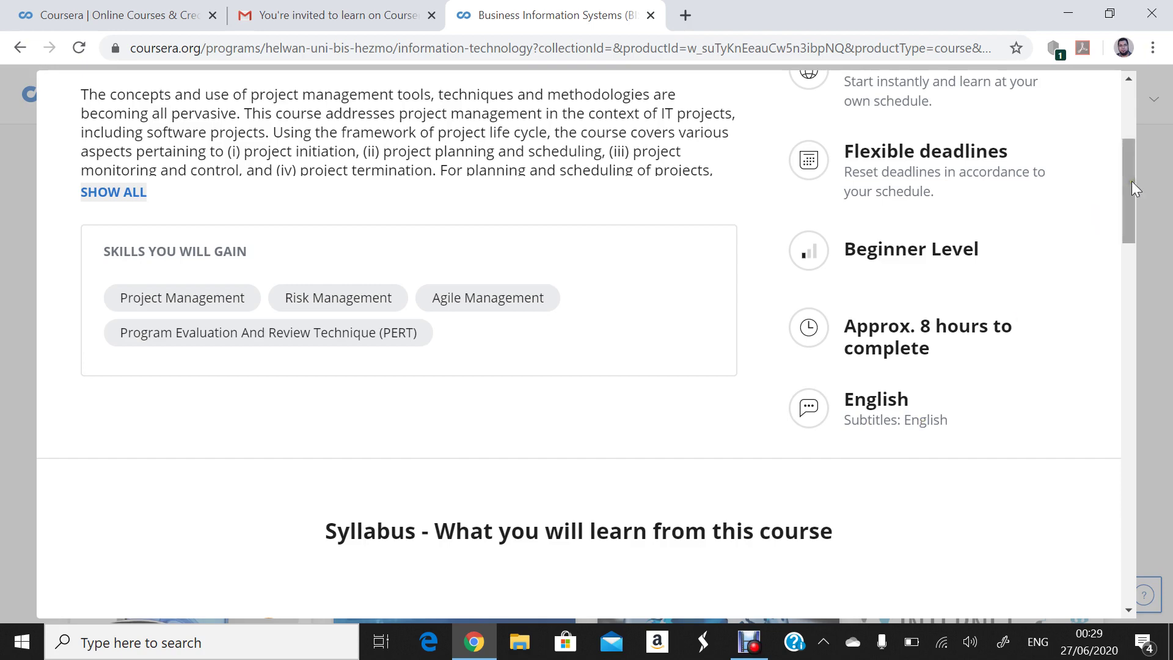
{"action": "left_click_drag", "start_coordinate": [1131, 181], "coordinate": [1130, 277]}
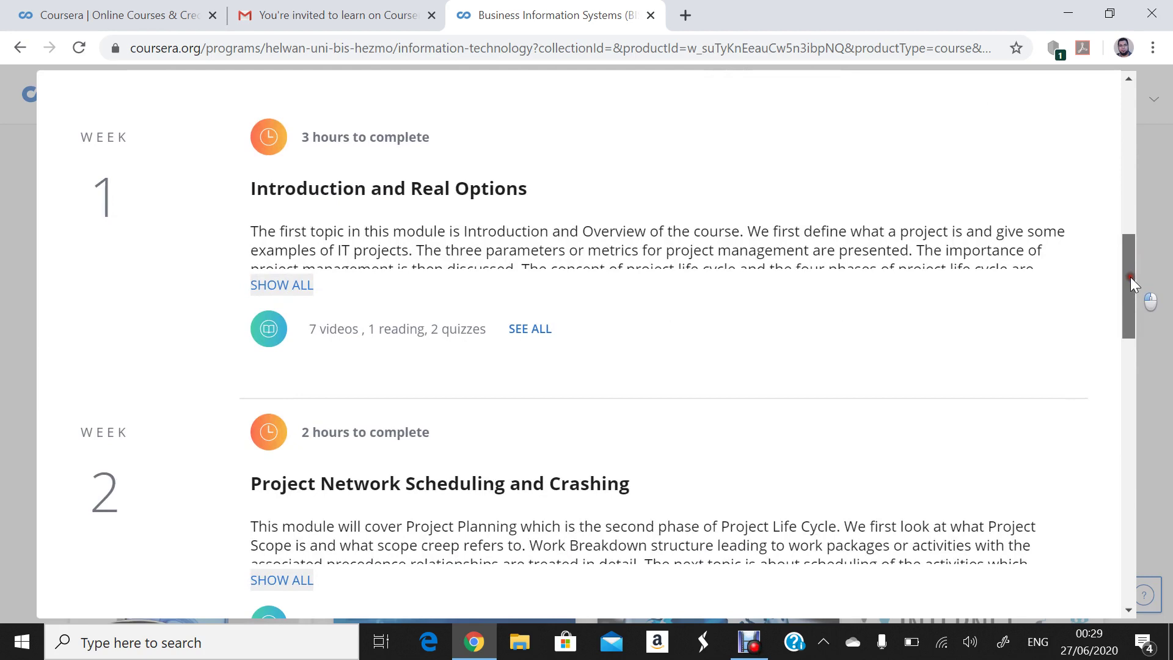
{"action": "left_click_drag", "start_coordinate": [1130, 278], "coordinate": [1130, 285]}
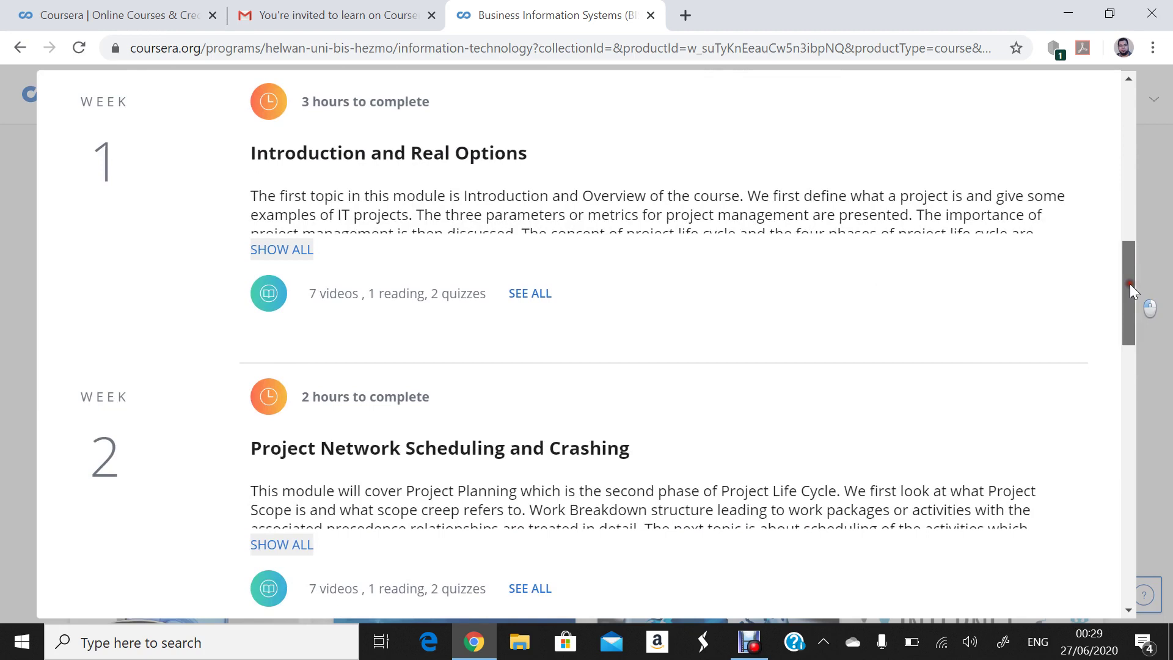
{"action": "left_click_drag", "start_coordinate": [1130, 283], "coordinate": [1002, 185]}
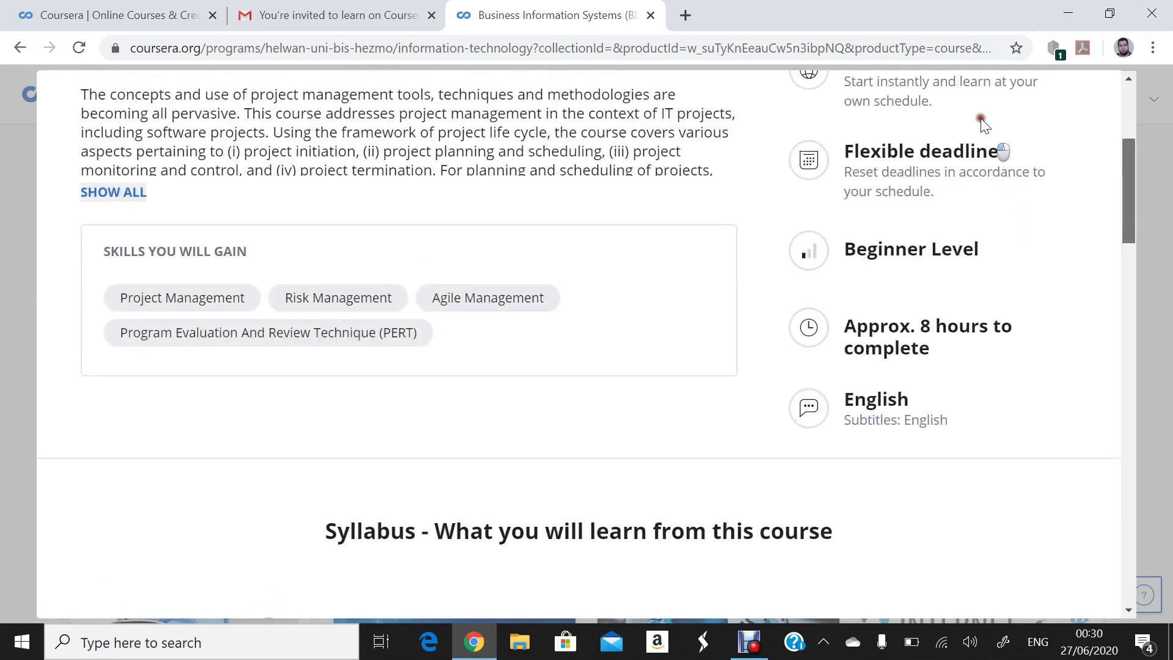
{"action": "scroll", "coordinate": [981, 115], "scroll_direction": "up", "scroll_amount": 5}
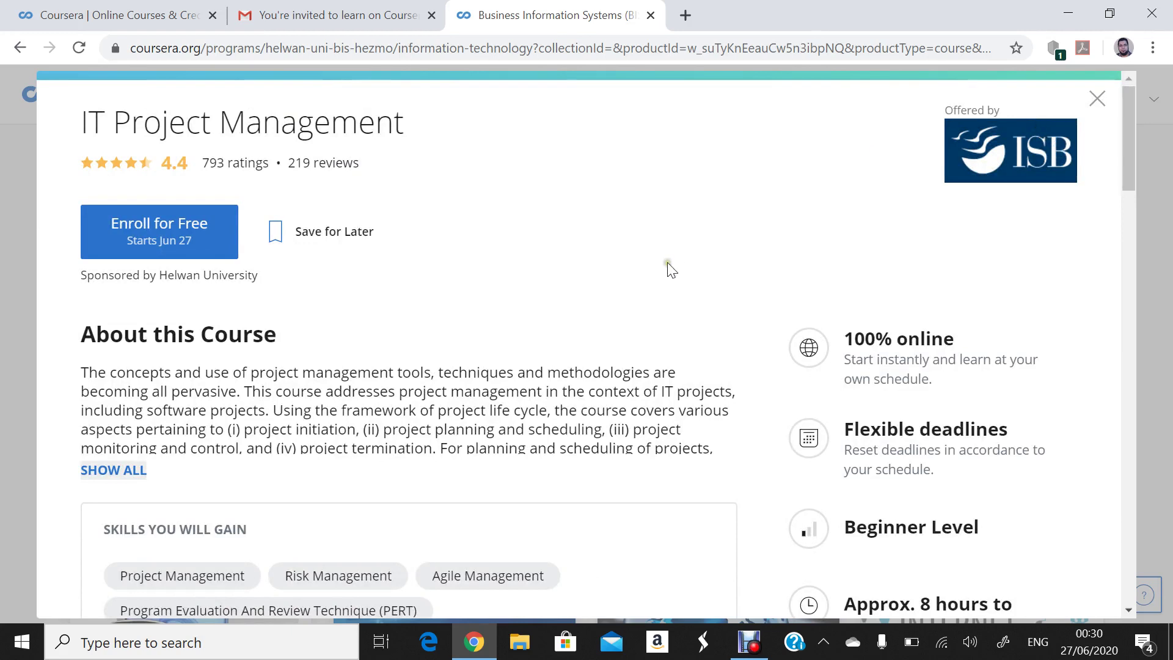
- Show the full 'About this Course' text on the IT Project Management page via SHOW ALL
{"action": "left_click", "coordinate": [112, 470]}
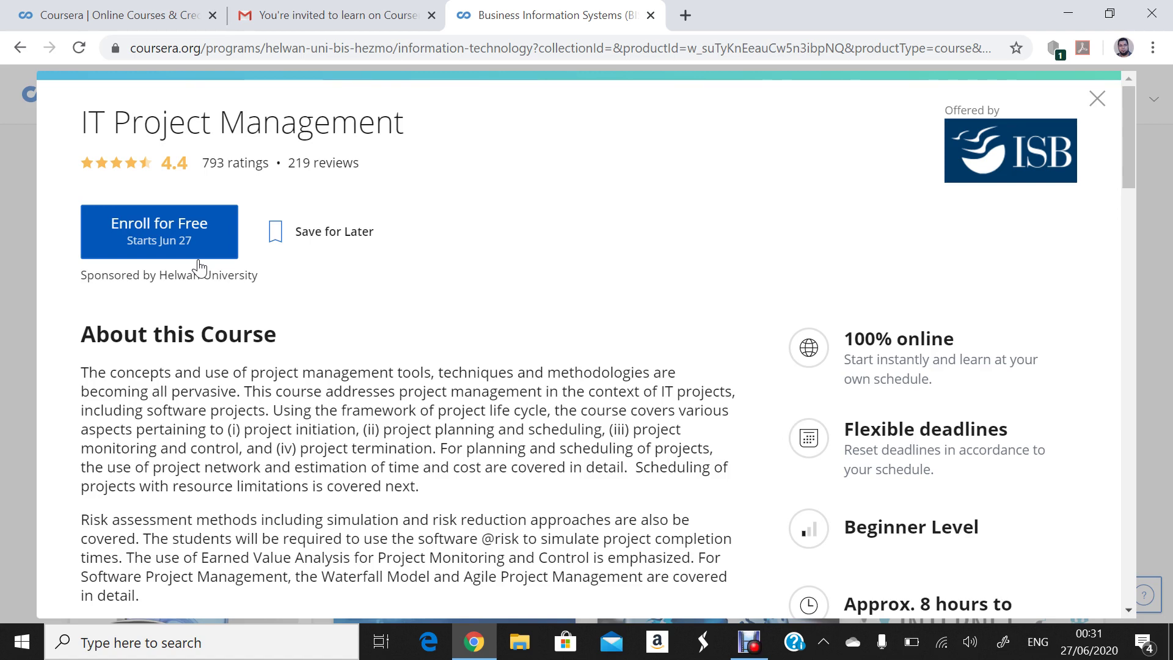
- Save the IT Project Management course for later and scroll its details to the skills list
{"action": "left_click", "coordinate": [325, 242]}
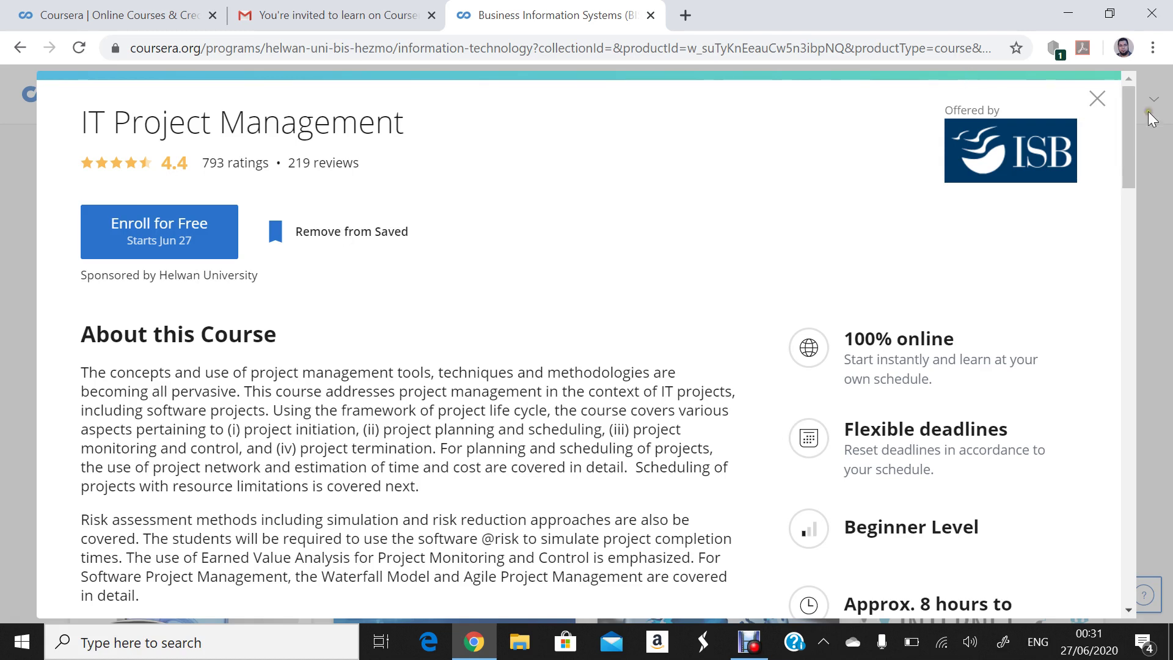
{"action": "left_click_drag", "start_coordinate": [1127, 102], "coordinate": [1115, 83]}
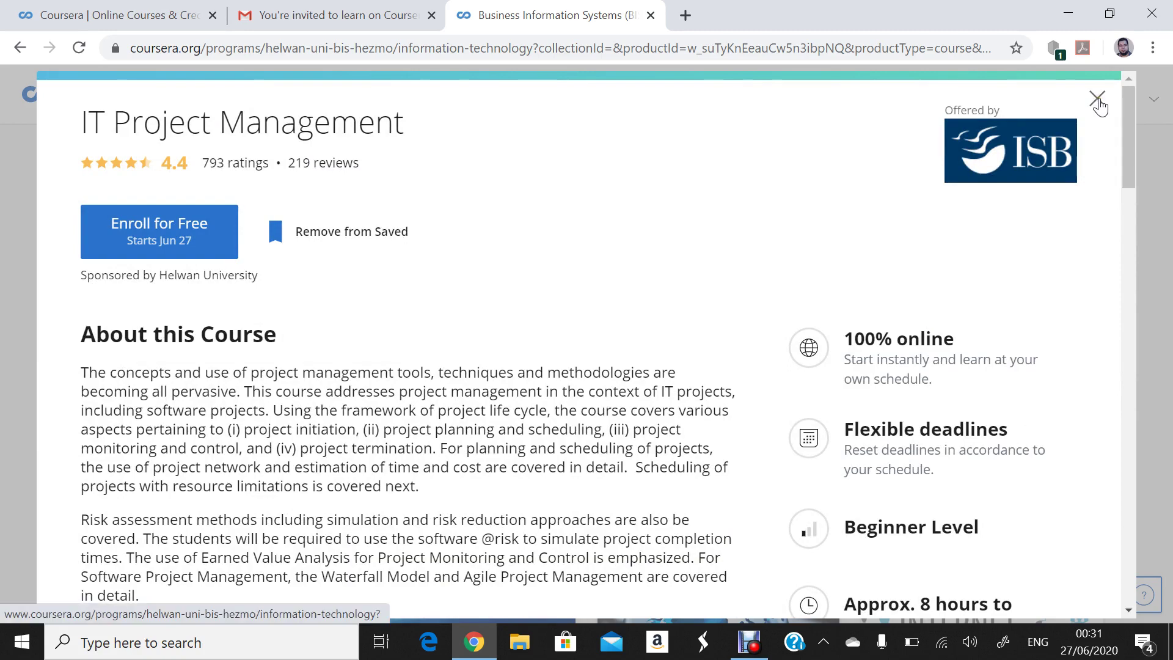
- Close the IT Project Management details and scroll back up the Information Technology listings
{"action": "left_click", "coordinate": [1099, 102]}
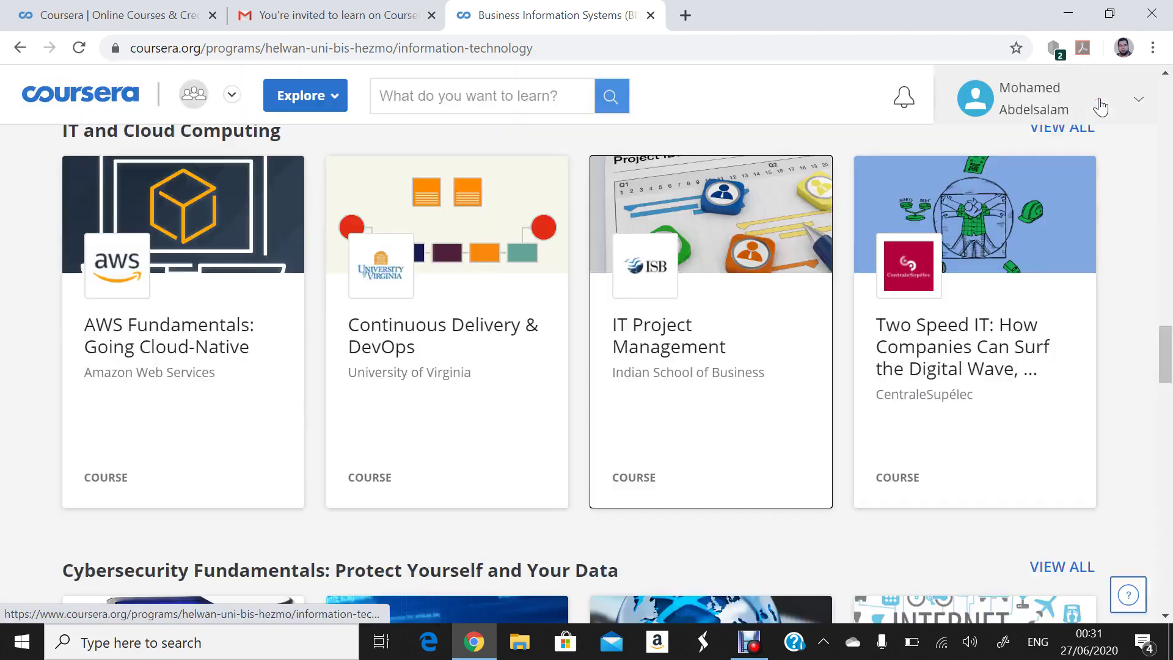
{"action": "scroll", "coordinate": [1144, 287], "scroll_direction": "up", "scroll_amount": 15}
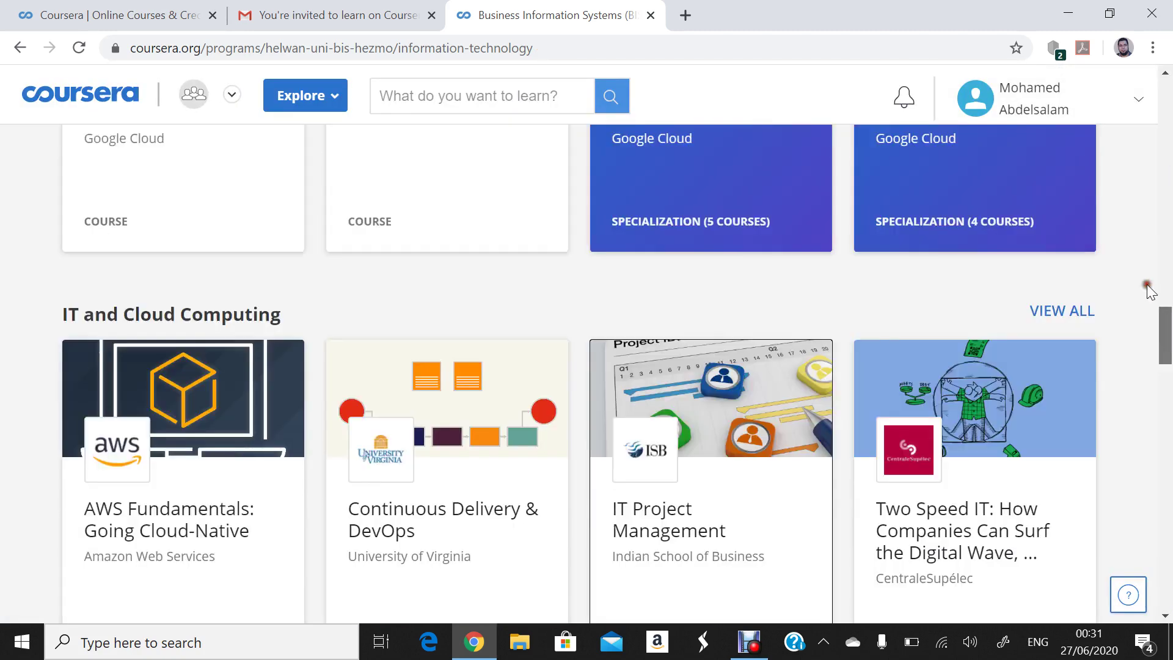
{"action": "scroll", "coordinate": [1124, 134], "scroll_direction": "up", "scroll_amount": 4}
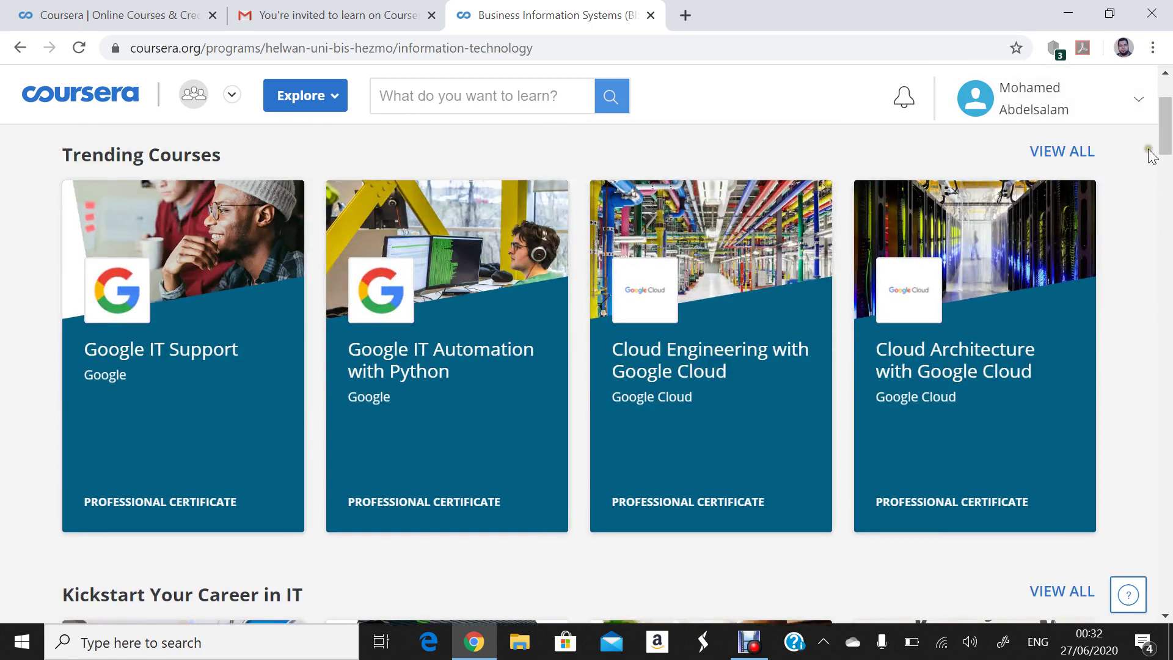
{"action": "scroll", "coordinate": [1167, 147], "scroll_direction": "up", "scroll_amount": 3}
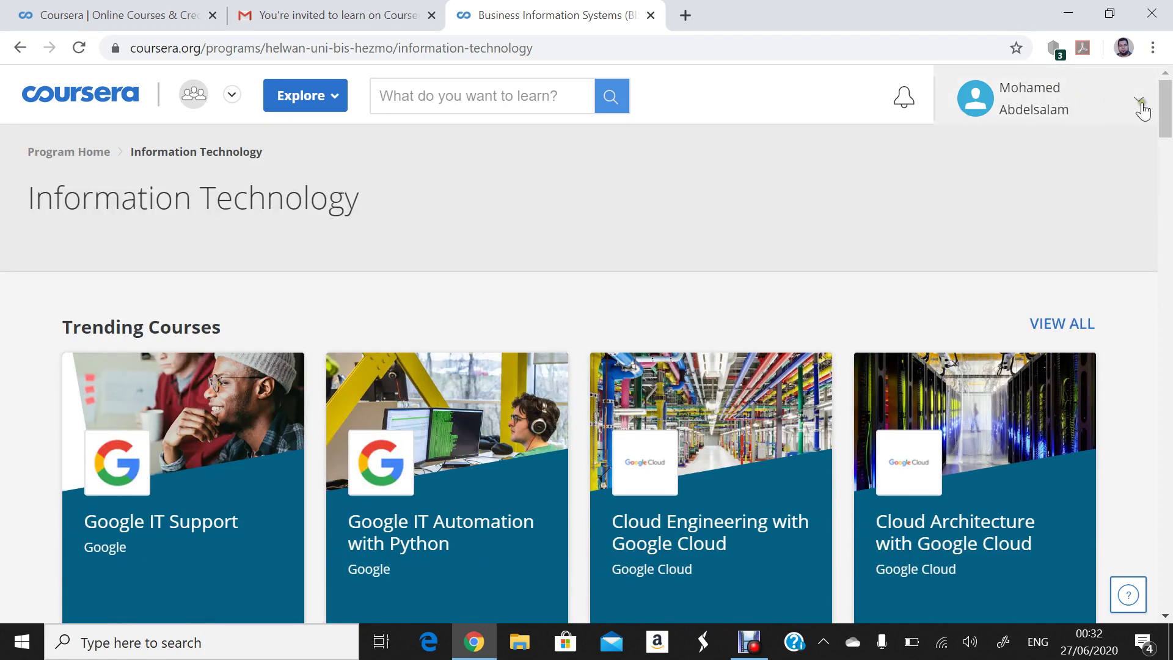
- Try the account and Explore menus, reopen and close the course details, then open the account menu
{"action": "left_click", "coordinate": [1140, 104]}
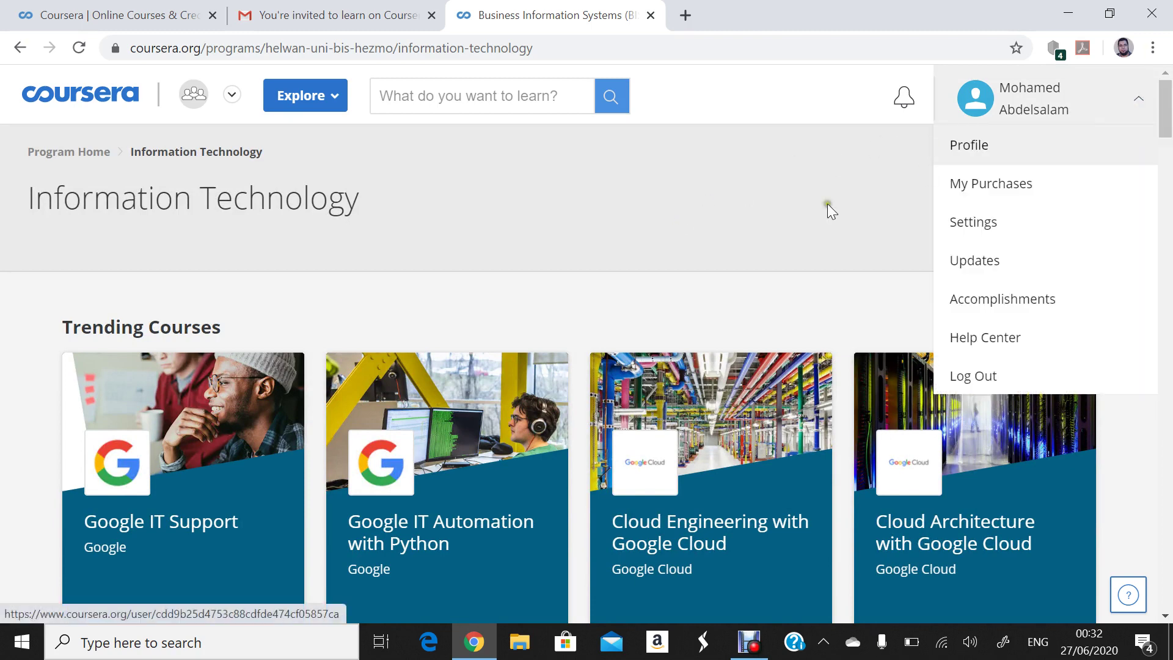
{"action": "left_click", "coordinate": [611, 229]}
{"action": "left_click", "coordinate": [314, 94]}
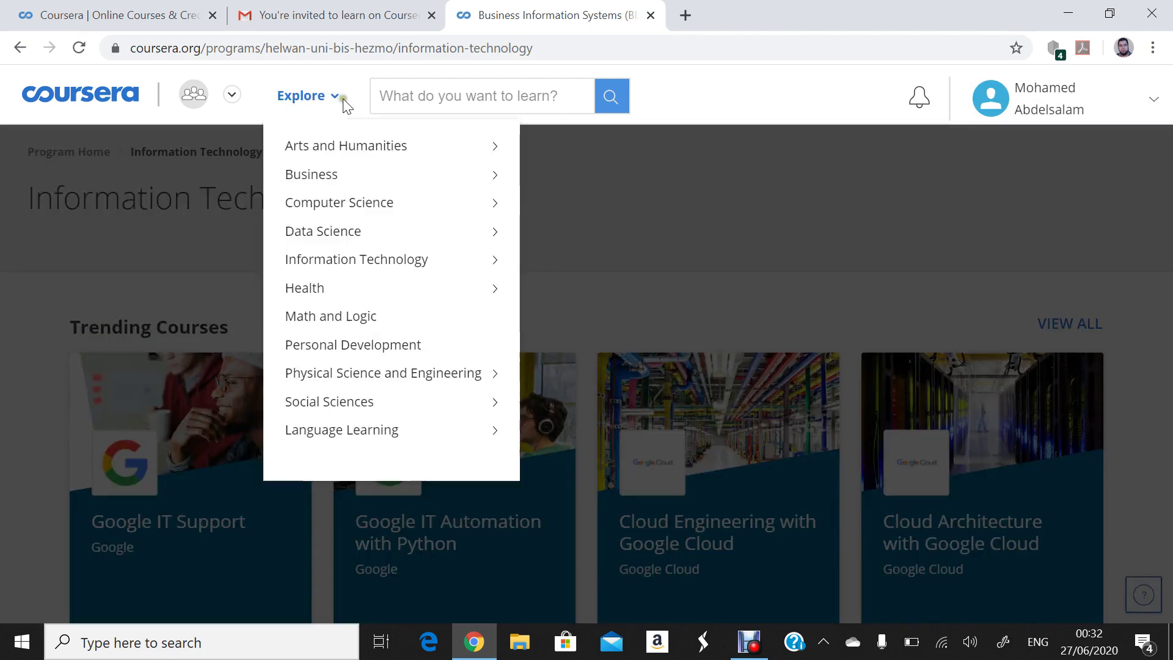
{"action": "left_click", "coordinate": [804, 250]}
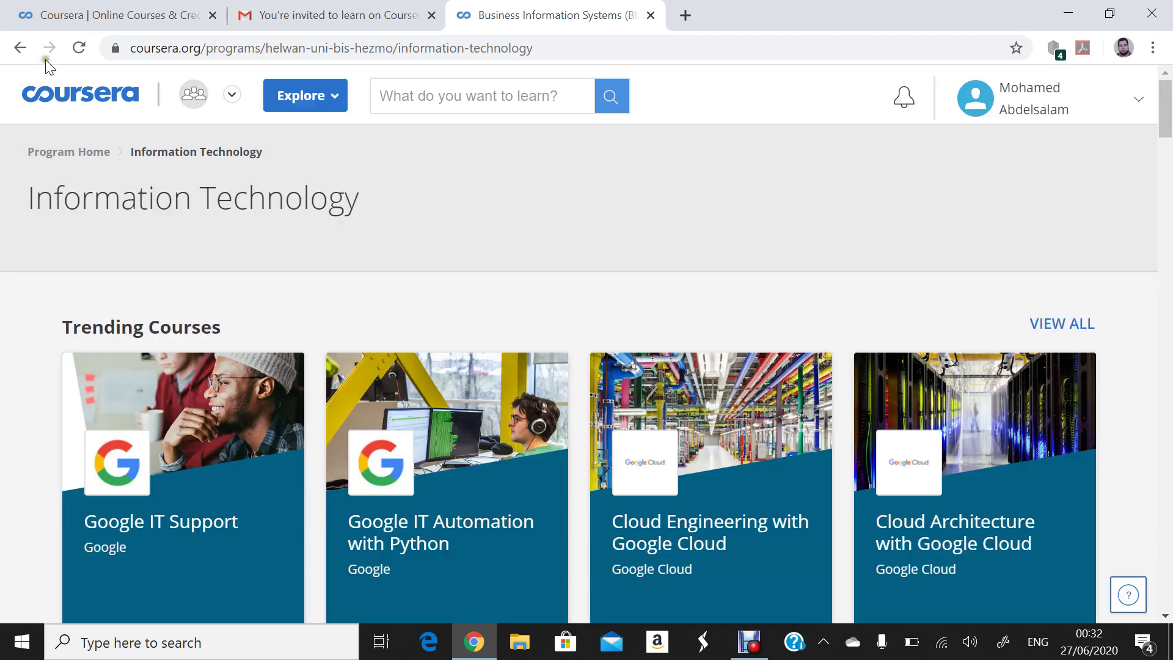
{"action": "left_click", "coordinate": [18, 48]}
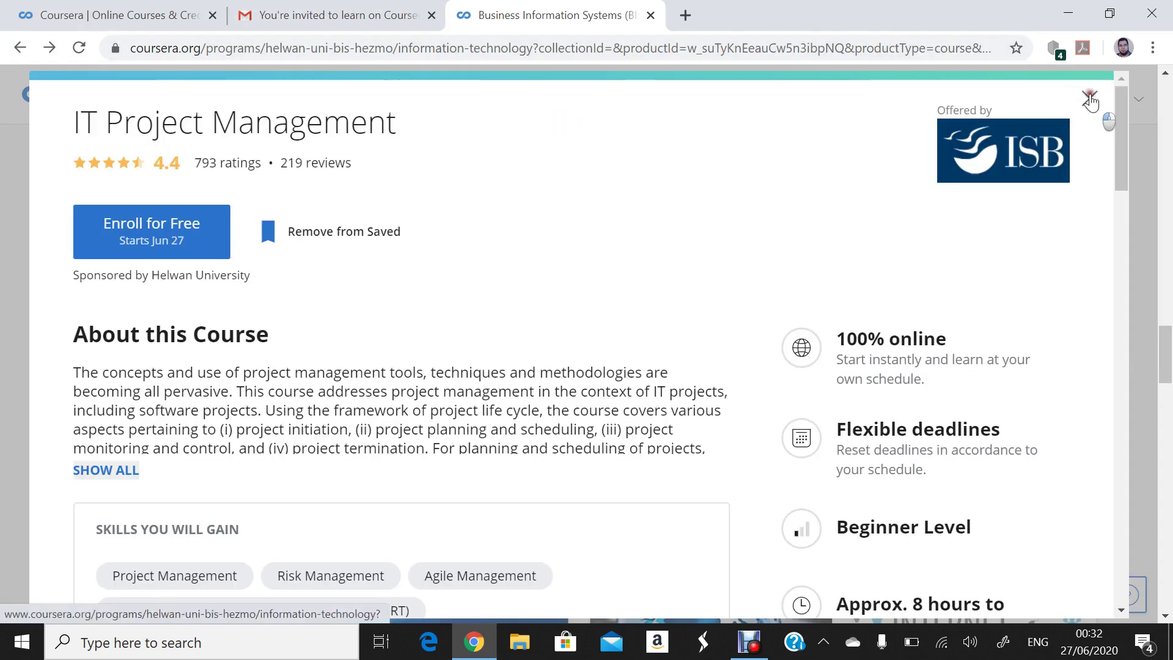
{"action": "left_click", "coordinate": [1090, 98]}
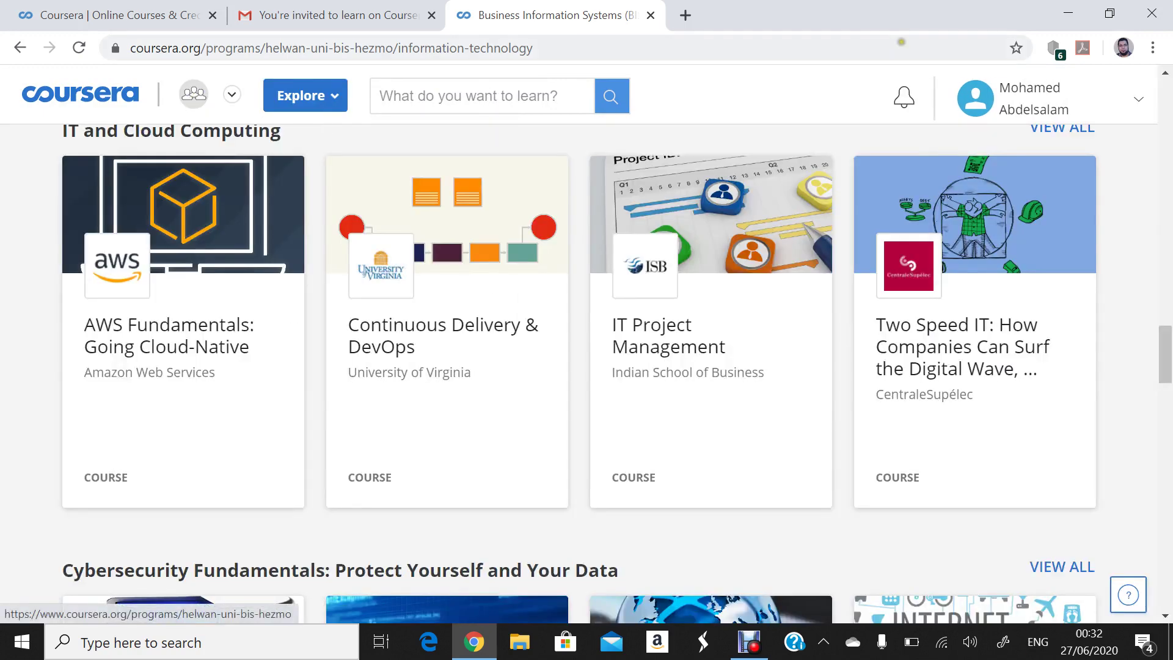
{"action": "left_click", "coordinate": [1039, 103]}
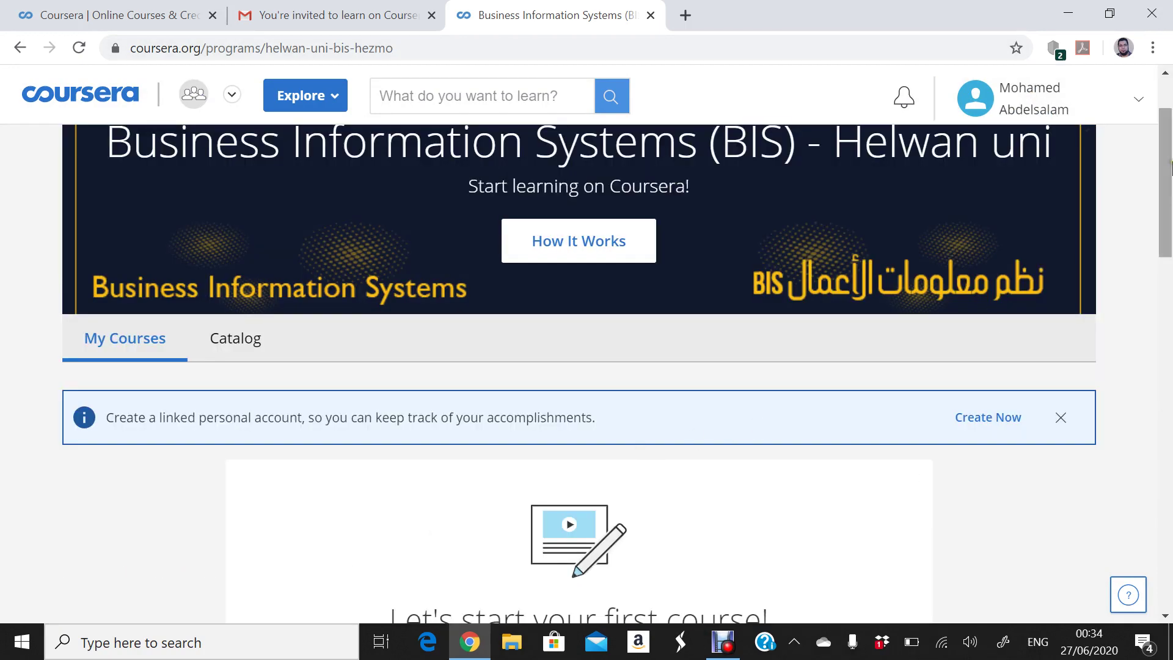
- Scroll to the top of the BIS program home and switch to its Catalog tab
{"action": "left_click_drag", "start_coordinate": [1163, 137], "coordinate": [1164, 107]}
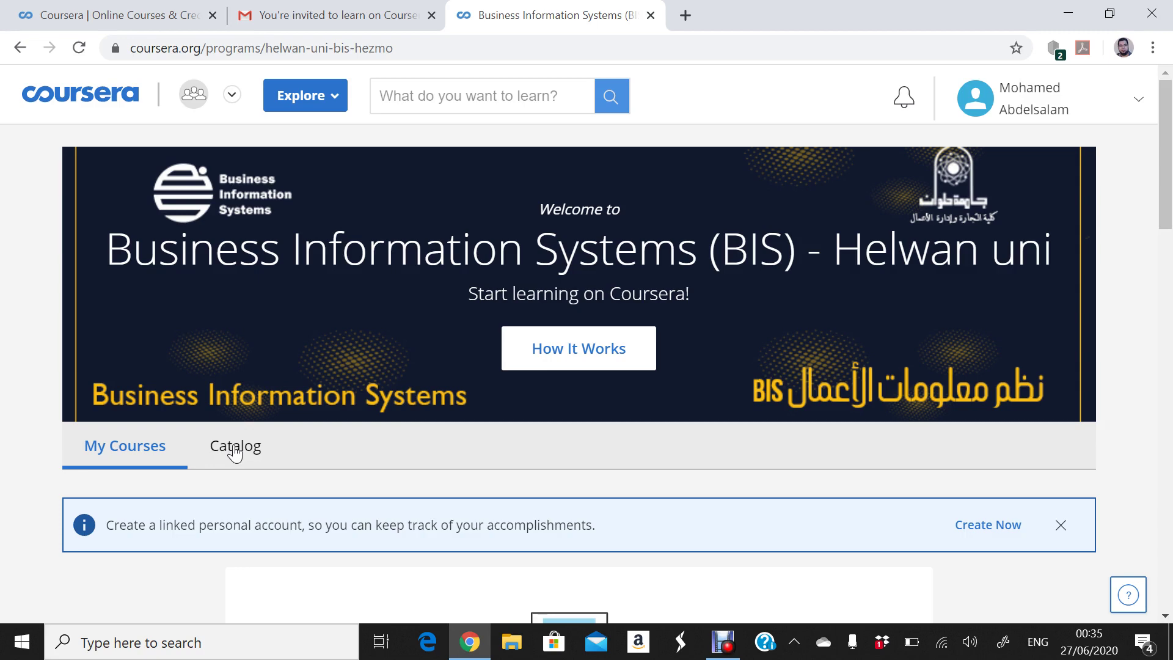
{"action": "left_click", "coordinate": [244, 458]}
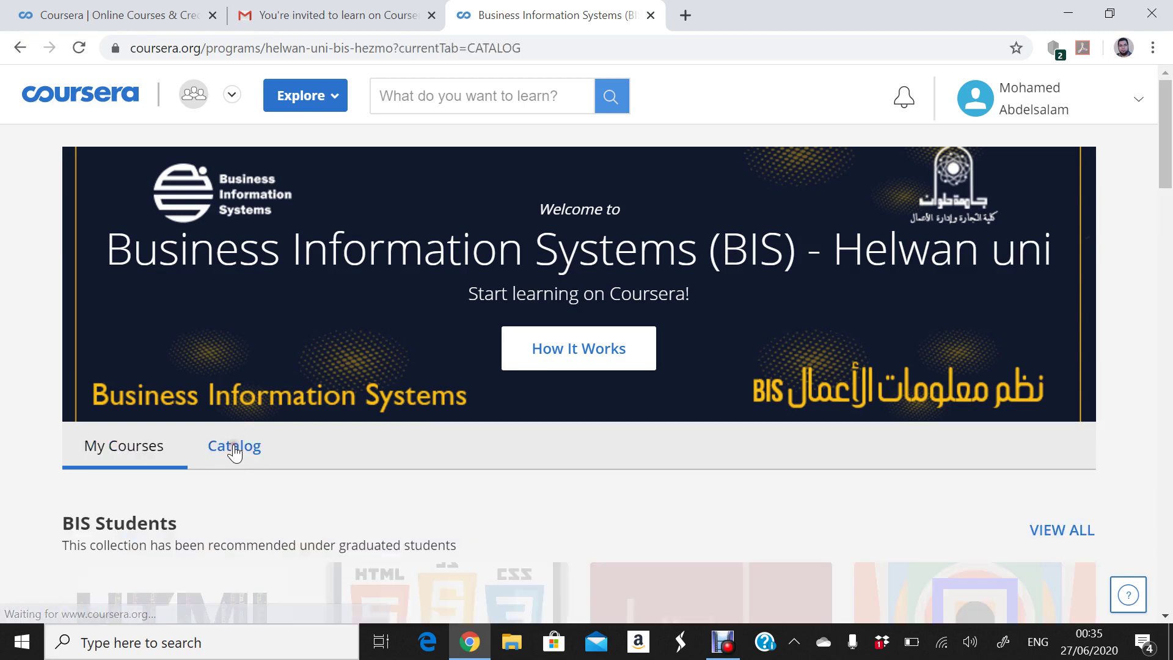
{"action": "scroll", "coordinate": [1130, 193], "scroll_direction": "down", "scroll_amount": 3}
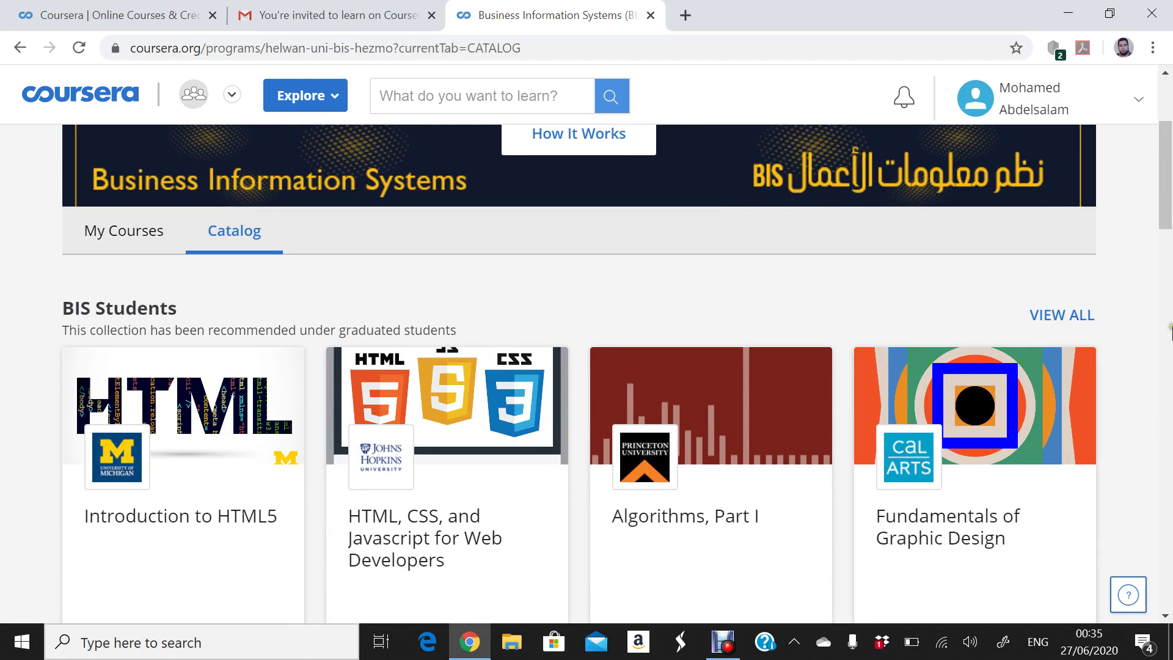
{"action": "left_click", "coordinate": [1052, 322]}
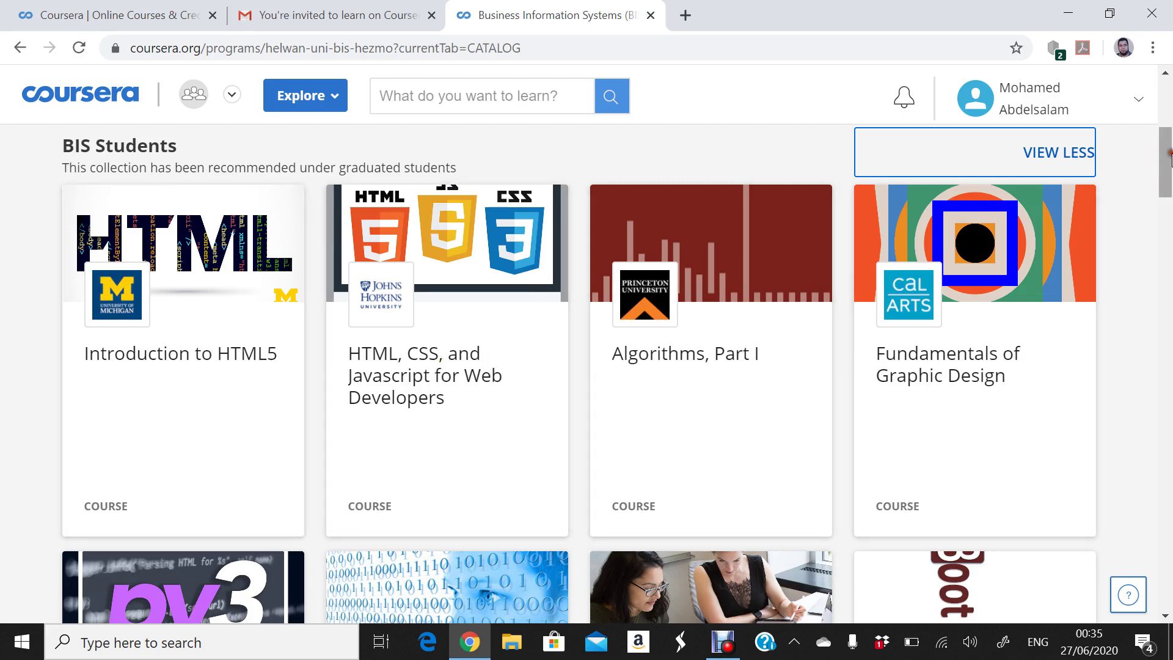
{"action": "scroll", "coordinate": [1169, 158], "scroll_direction": "down", "scroll_amount": 3}
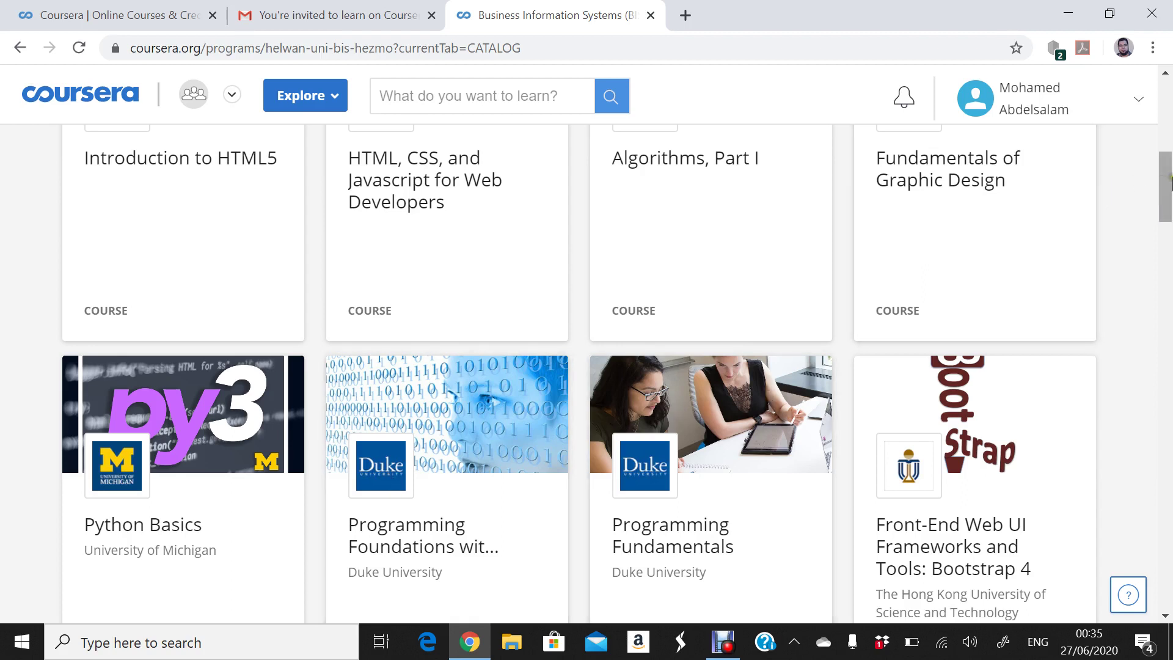
{"action": "left_click_drag", "start_coordinate": [1169, 179], "coordinate": [1167, 210]}
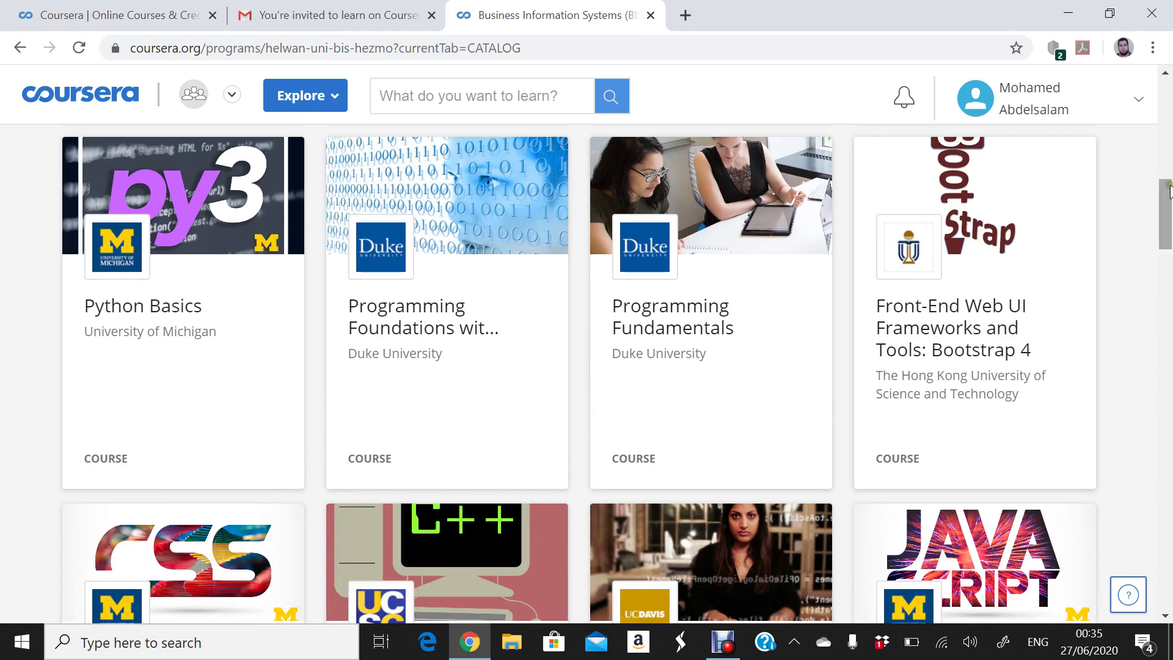
{"action": "left_click_drag", "start_coordinate": [1168, 189], "coordinate": [1163, 228]}
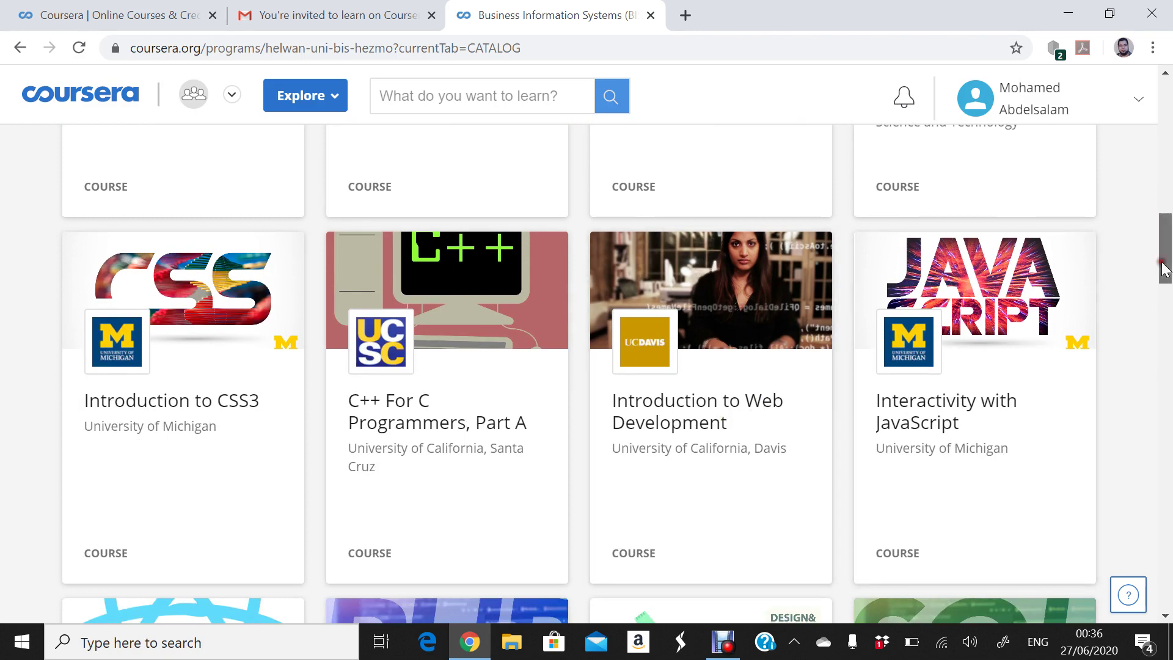
{"action": "left_click_drag", "start_coordinate": [1165, 269], "coordinate": [1154, 313]}
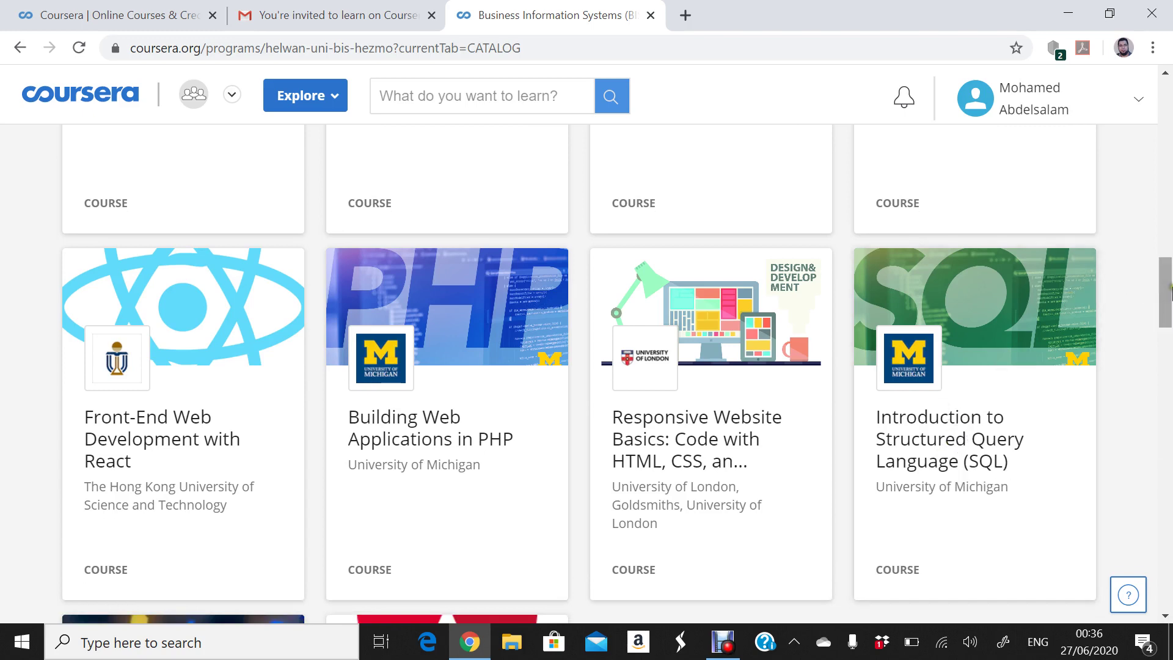
{"action": "left_click_drag", "start_coordinate": [1168, 292], "coordinate": [1167, 345]}
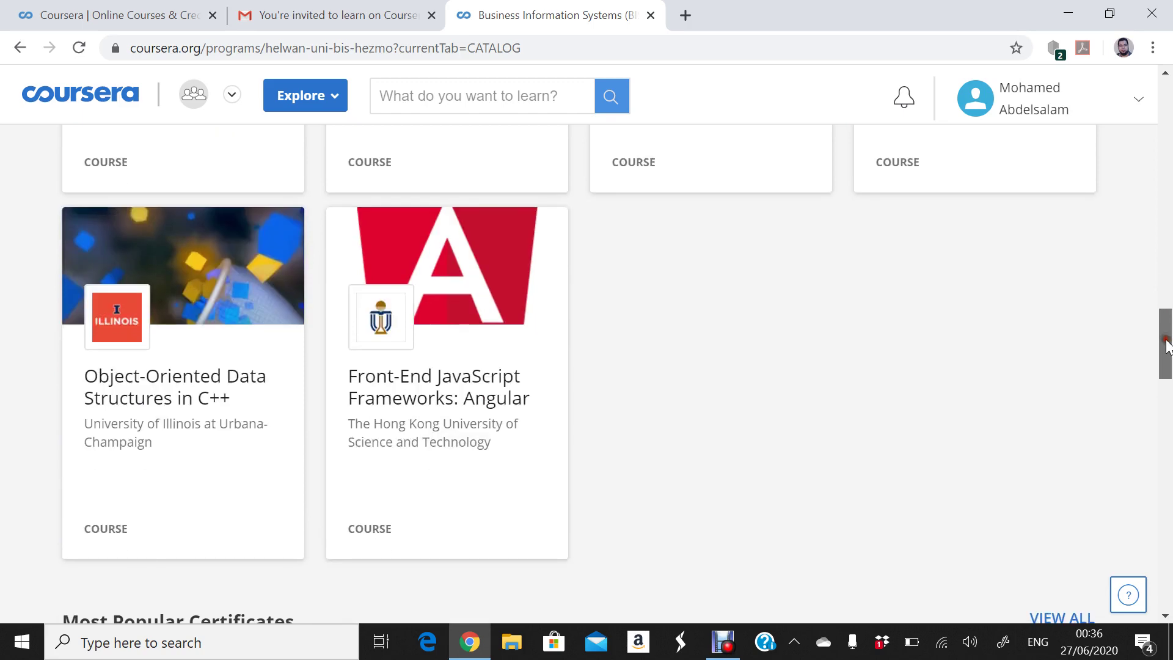
{"action": "left_click_drag", "start_coordinate": [1166, 346], "coordinate": [1151, 248]}
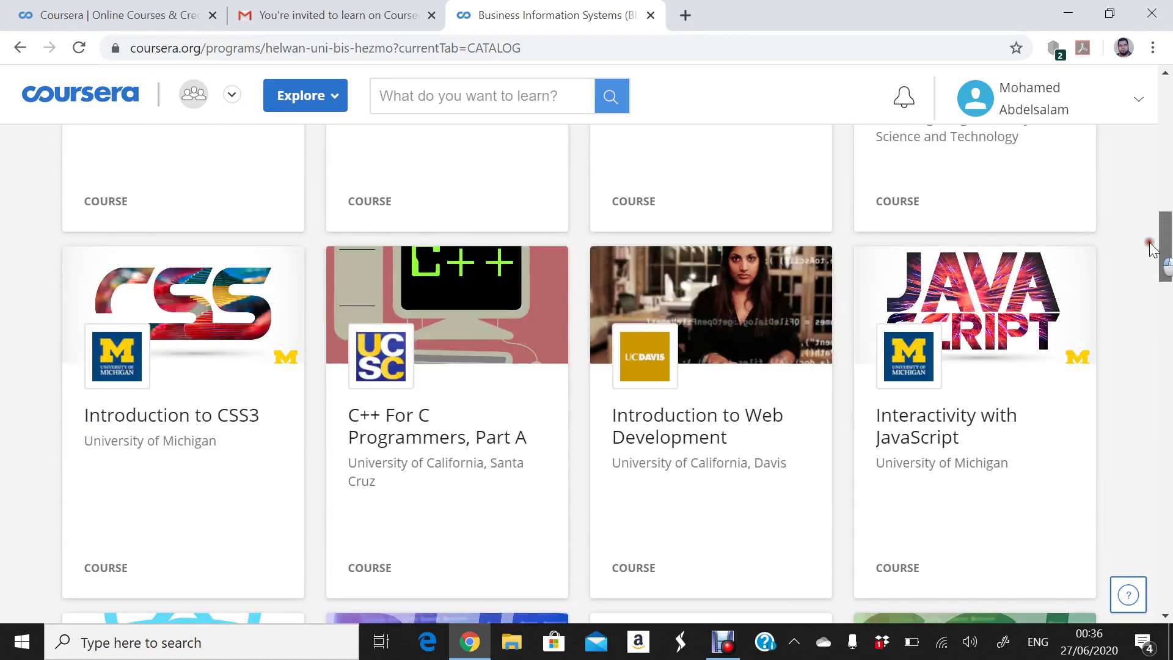
{"action": "left_click_drag", "start_coordinate": [1152, 248], "coordinate": [1116, 74]}
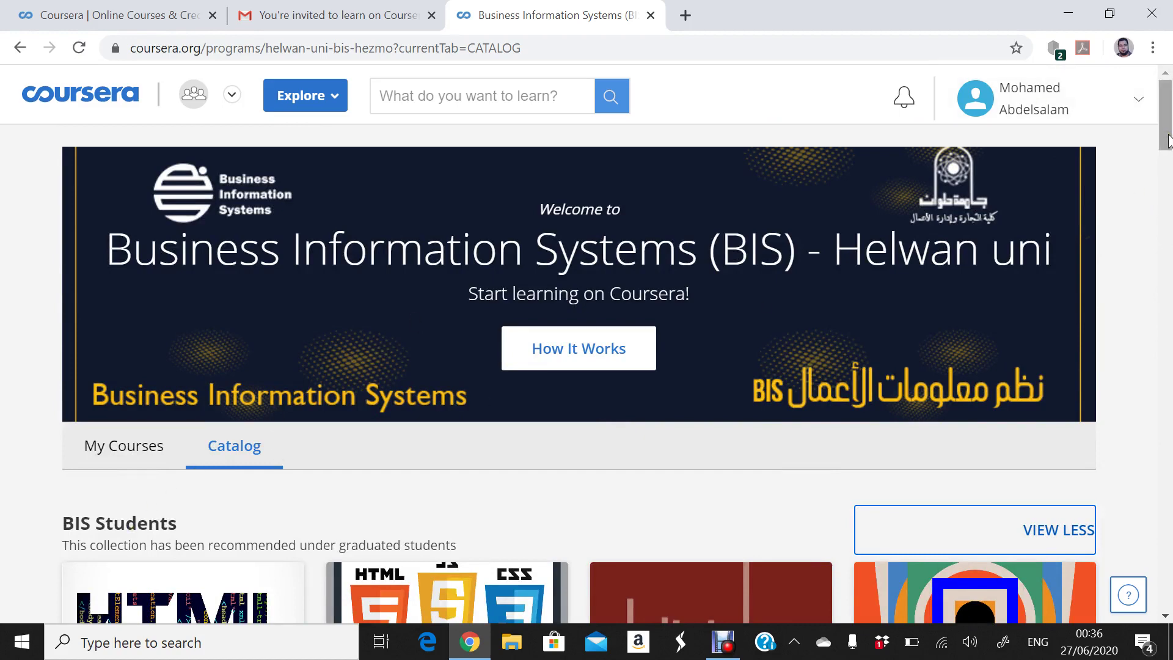
- Scroll the catalog down to the Introduction to Structured Query Language (SQL) card and open its details
{"action": "left_click_drag", "start_coordinate": [1168, 139], "coordinate": [1163, 191]}
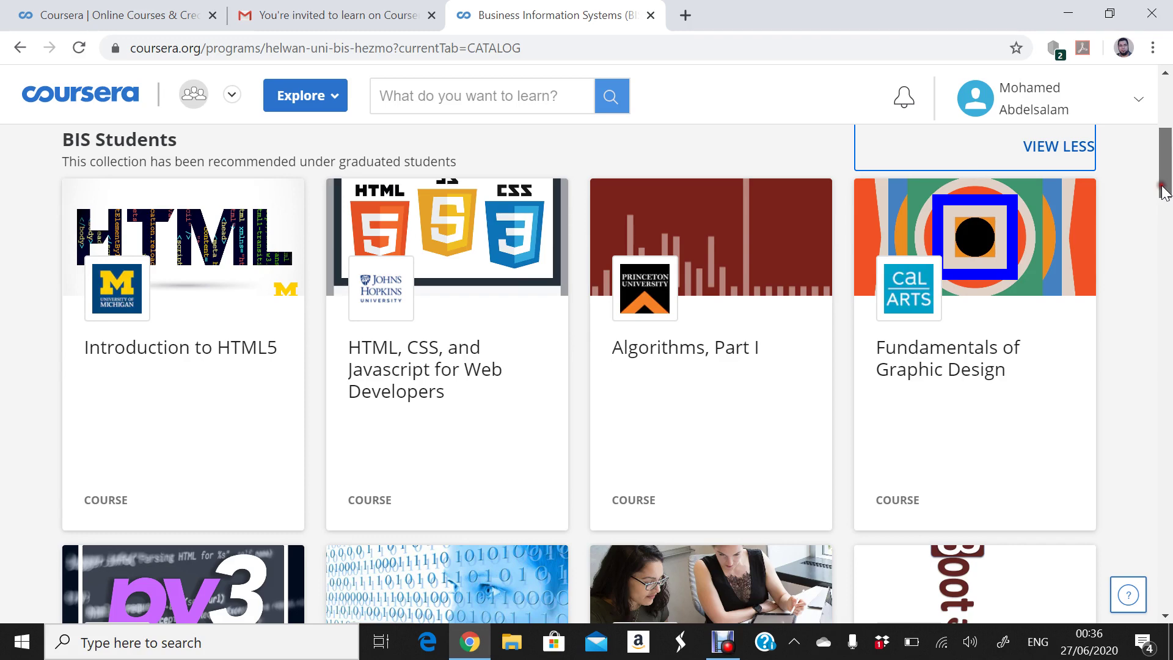
{"action": "left_click_drag", "start_coordinate": [1164, 191], "coordinate": [1154, 231]}
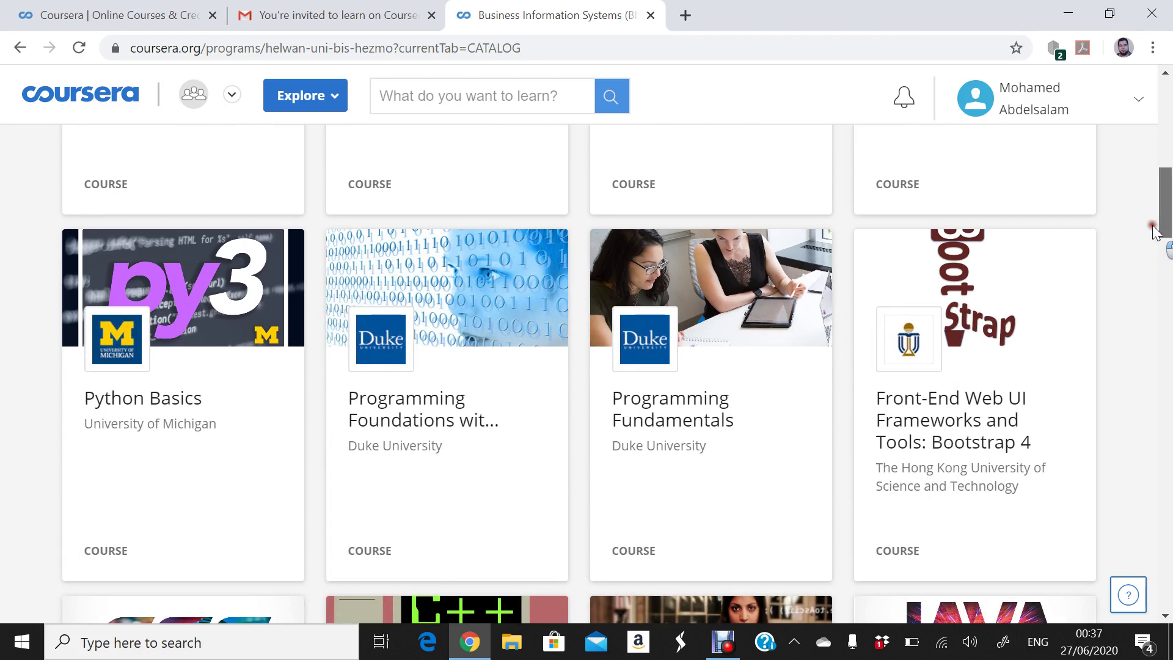
{"action": "left_click_drag", "start_coordinate": [1154, 231], "coordinate": [1134, 313]}
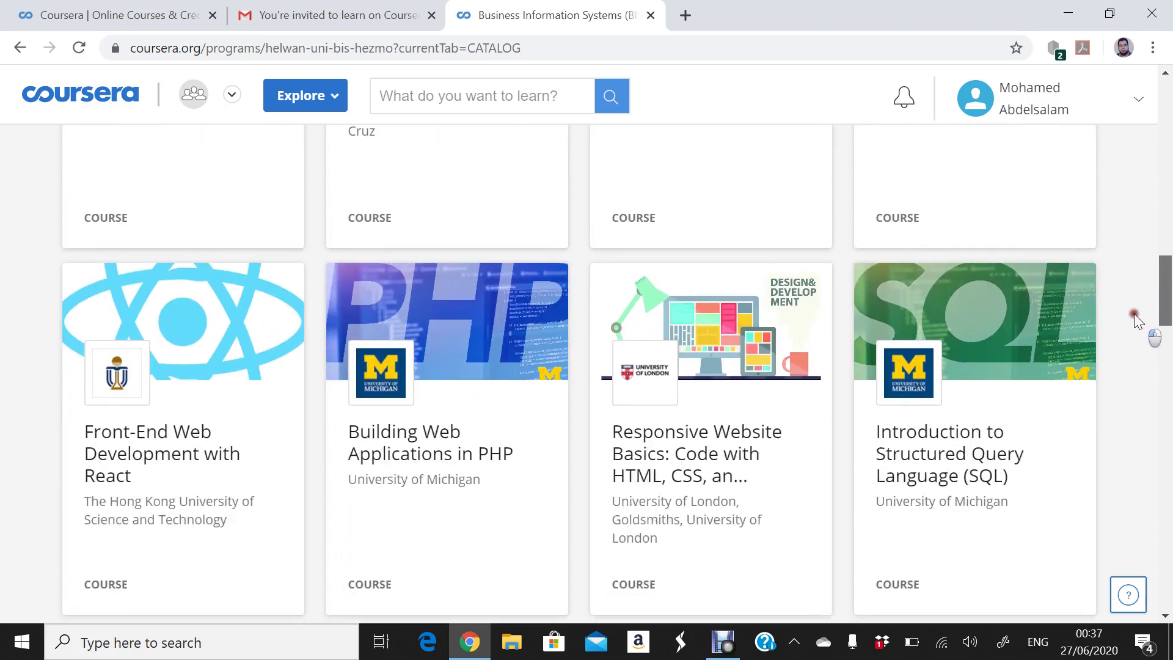
{"action": "left_click", "coordinate": [937, 468]}
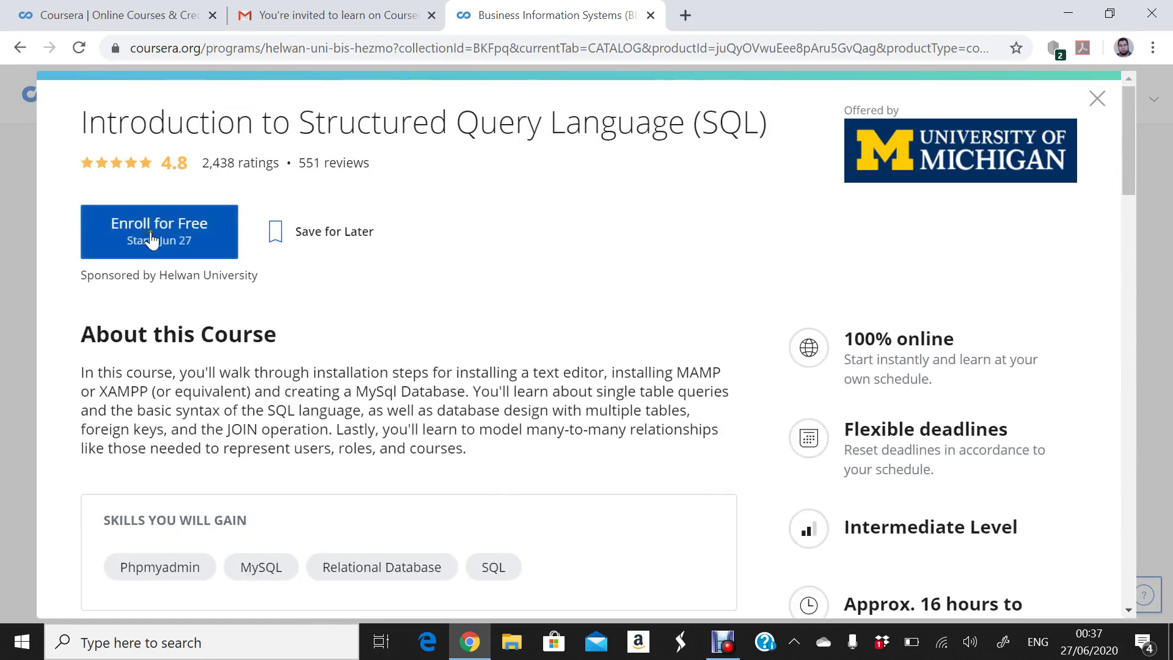
- Enroll for free in the SQL course, then close its details to return to the catalog
{"action": "left_click", "coordinate": [158, 234]}
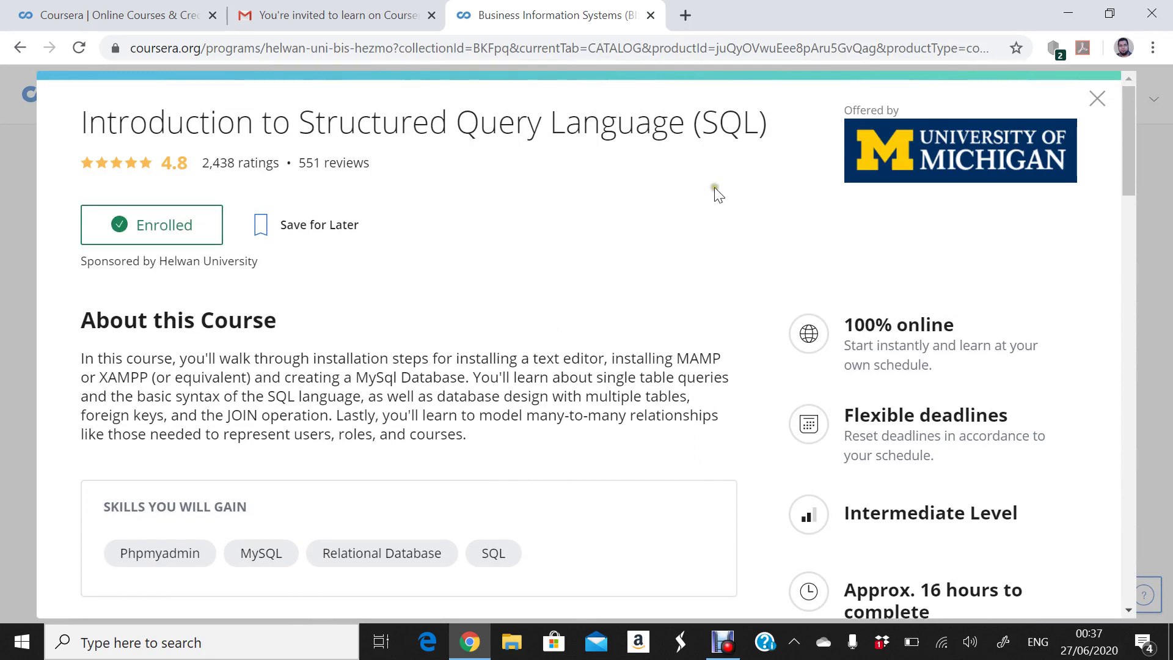
{"action": "left_click_drag", "start_coordinate": [1126, 123], "coordinate": [1112, 108]}
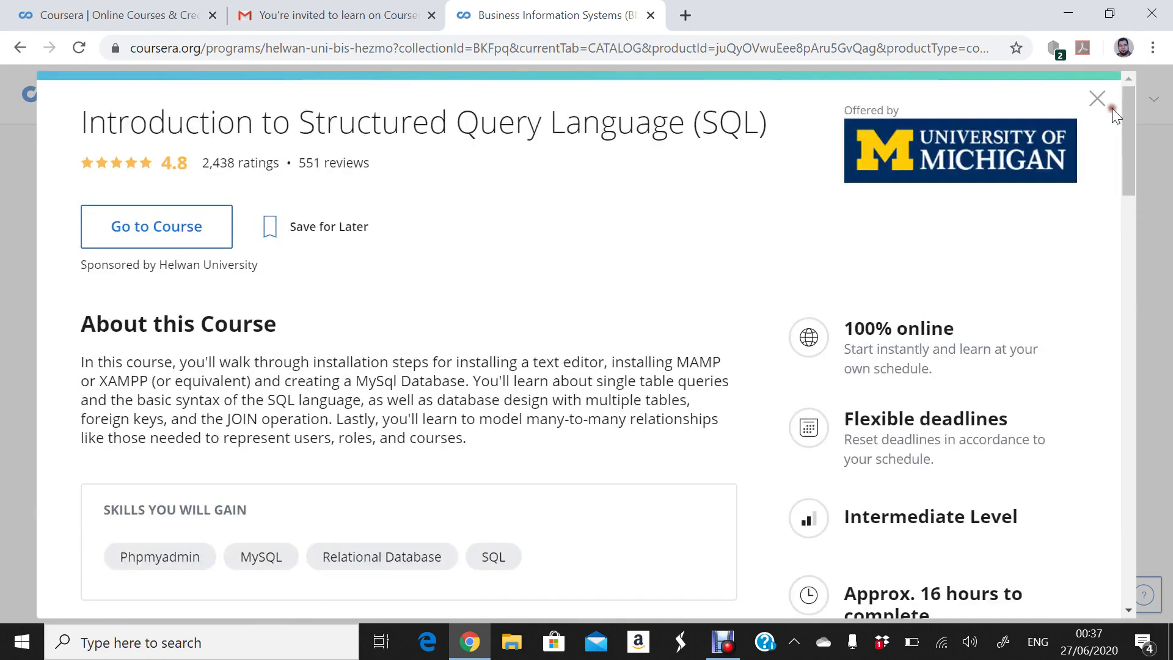
{"action": "left_click", "coordinate": [1098, 101]}
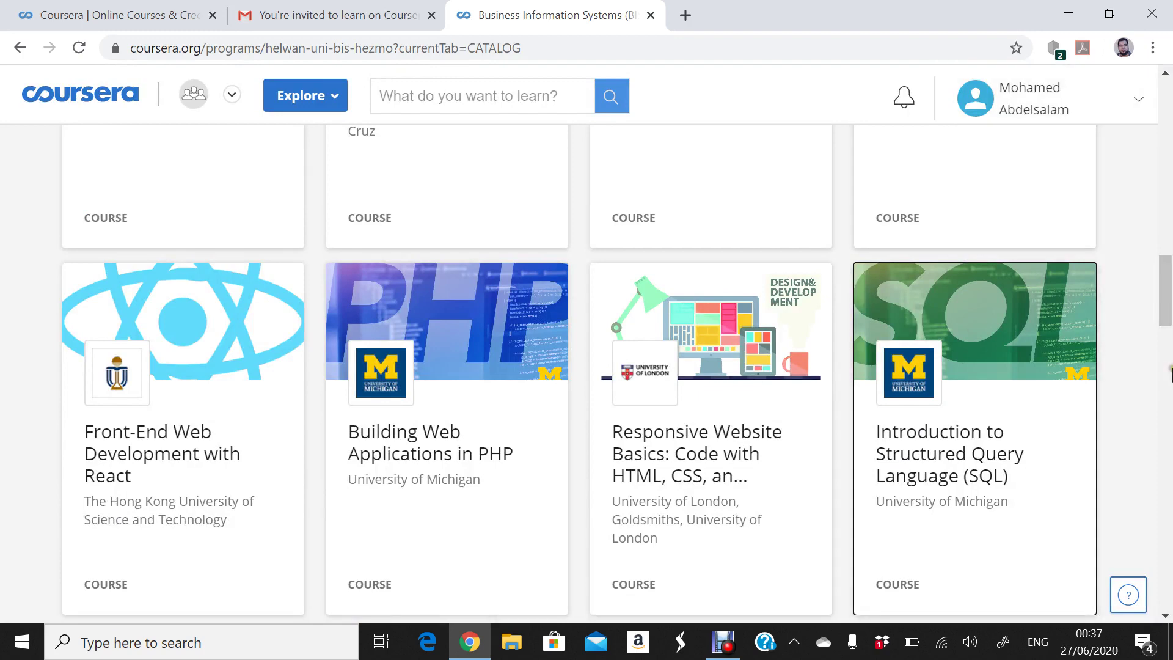
{"action": "left_click_drag", "start_coordinate": [1167, 321], "coordinate": [1165, 158]}
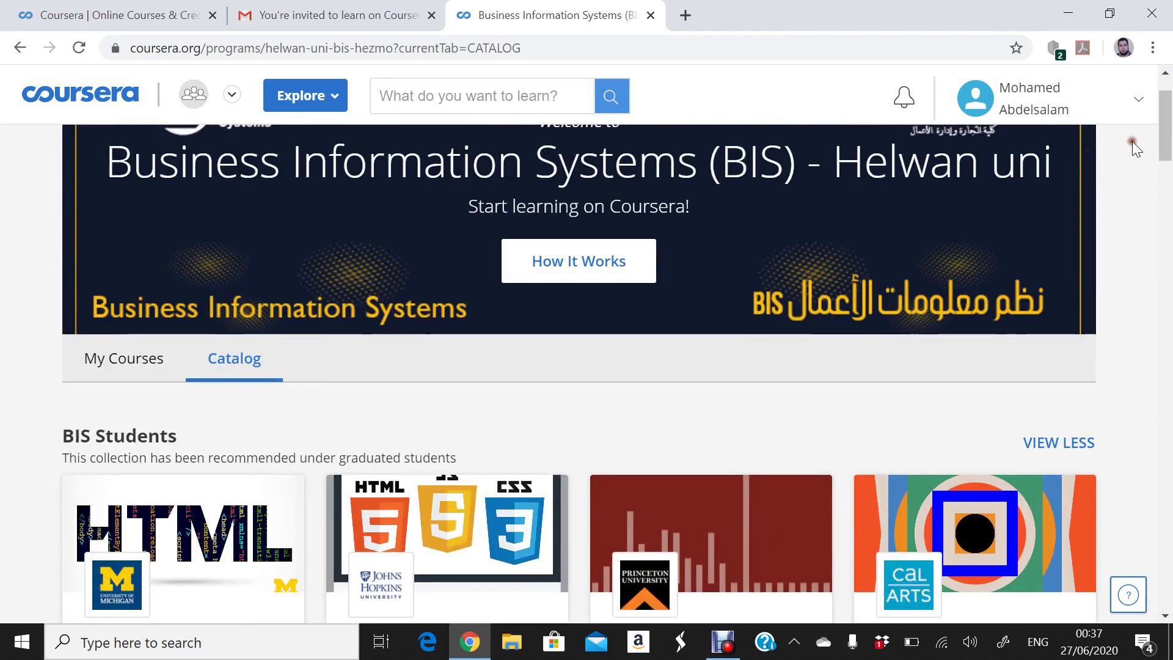
- Switch to My Courses and review the enrolled SQL course and the saved IT Project Management course
{"action": "left_click", "coordinate": [118, 357]}
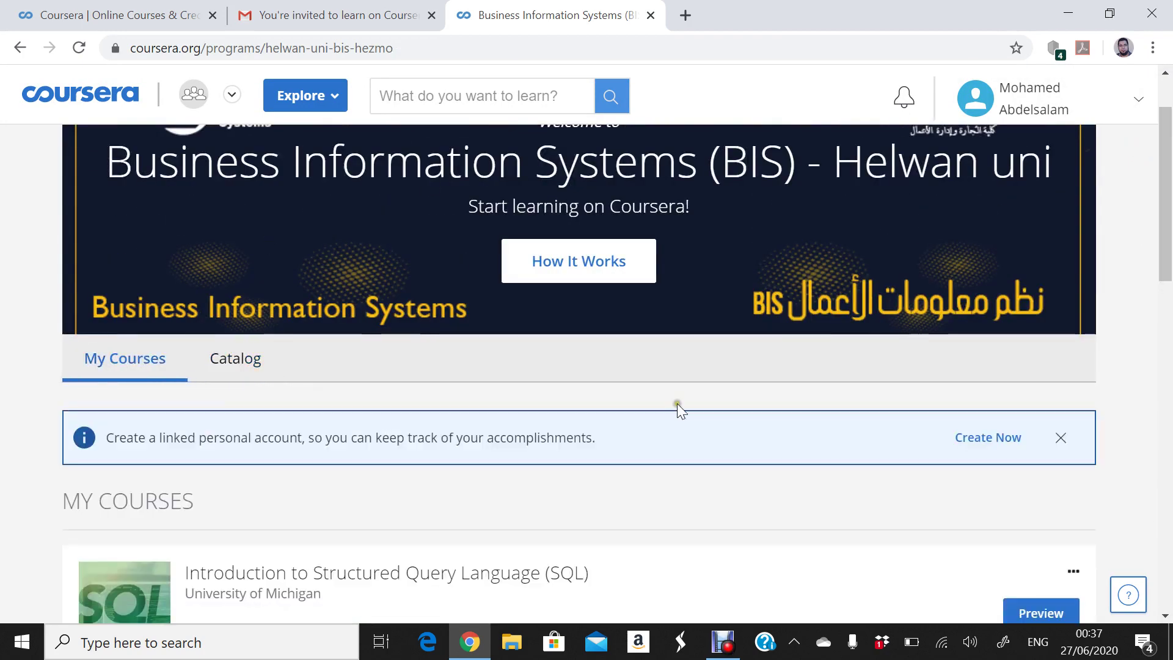
{"action": "left_click_drag", "start_coordinate": [1166, 219], "coordinate": [1168, 319]}
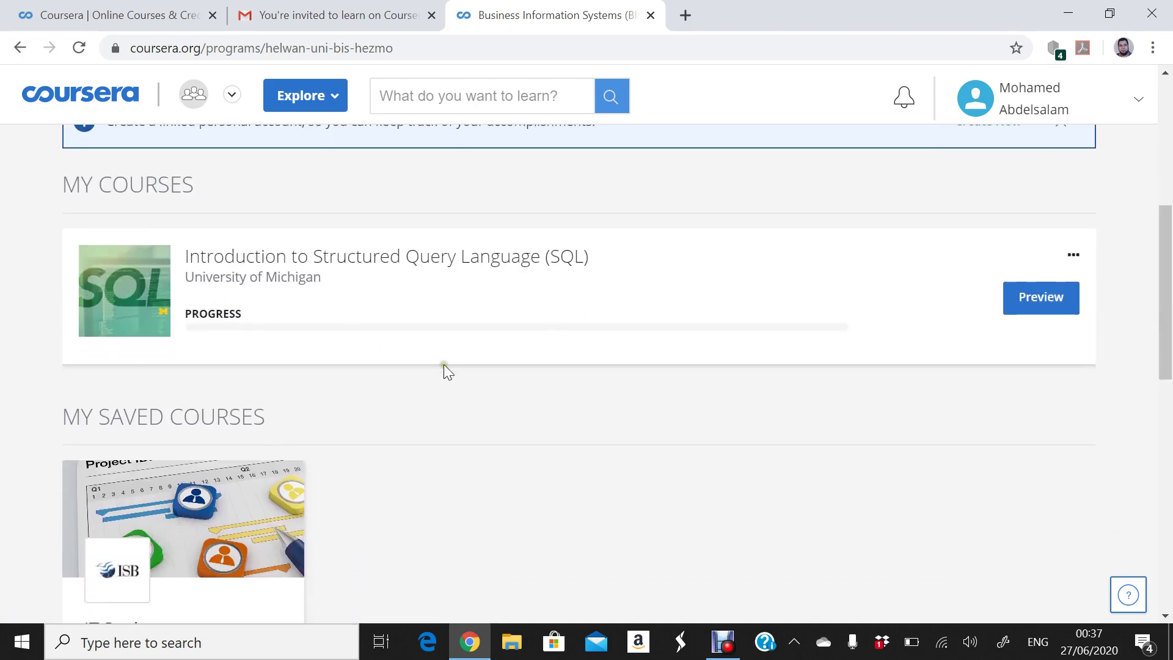
{"action": "left_click_drag", "start_coordinate": [1170, 284], "coordinate": [1170, 334]}
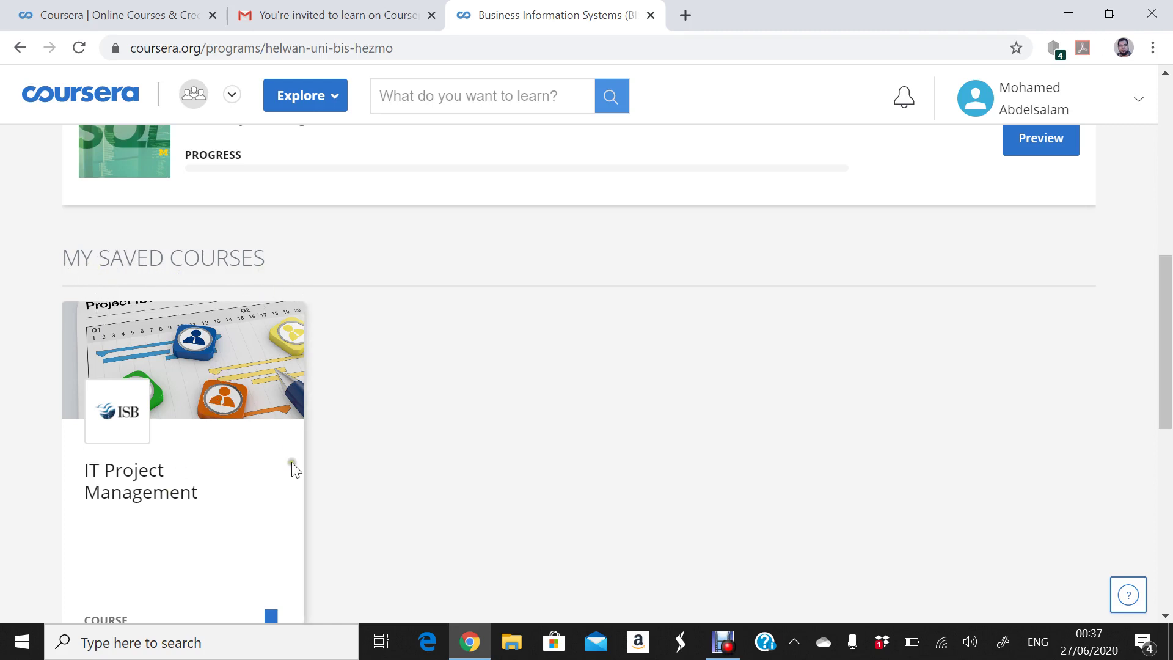
{"action": "left_click_drag", "start_coordinate": [1169, 312], "coordinate": [1156, 264]}
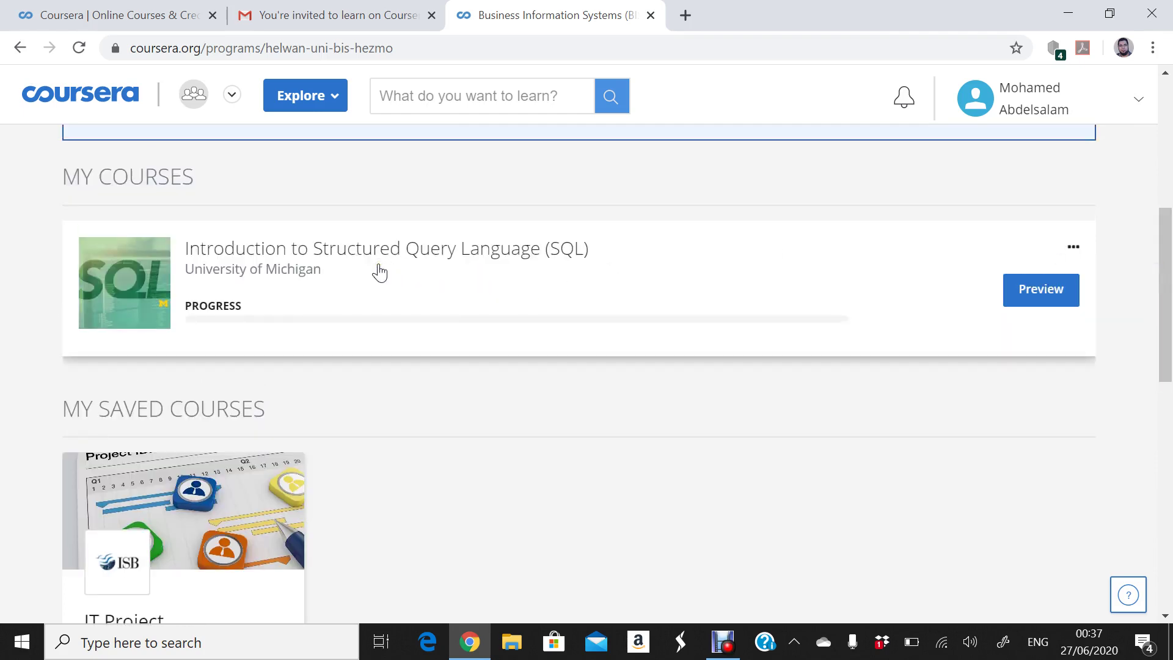
{"action": "left_click_drag", "start_coordinate": [1170, 250], "coordinate": [1169, 394]}
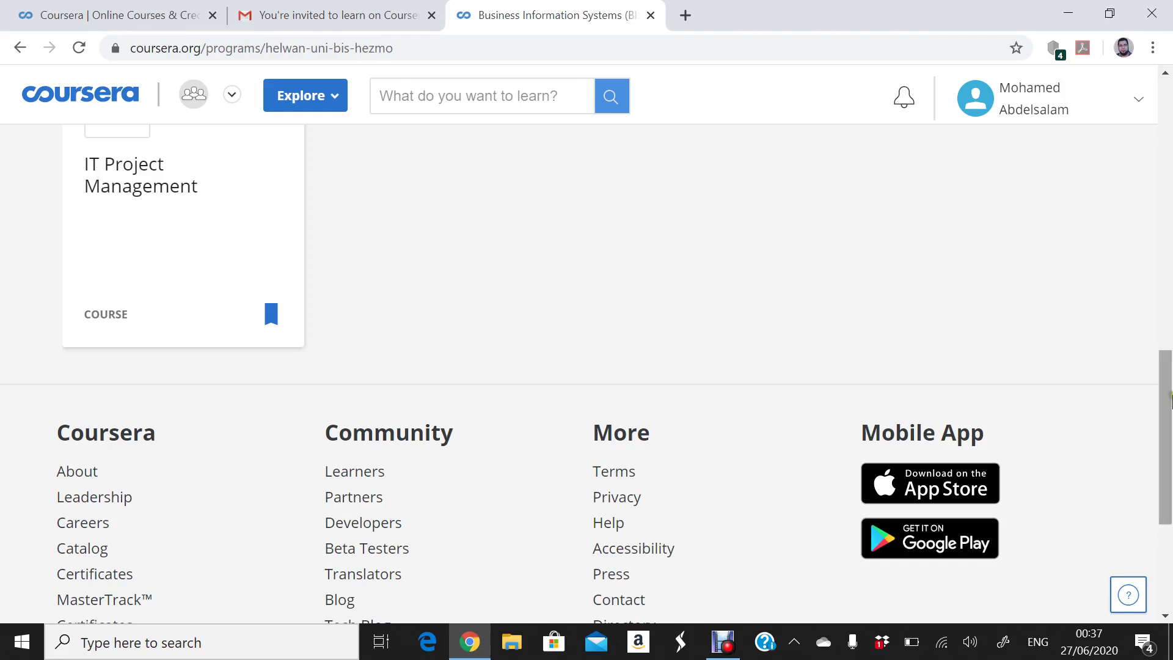
{"action": "left_click_drag", "start_coordinate": [1170, 400], "coordinate": [1121, 266]}
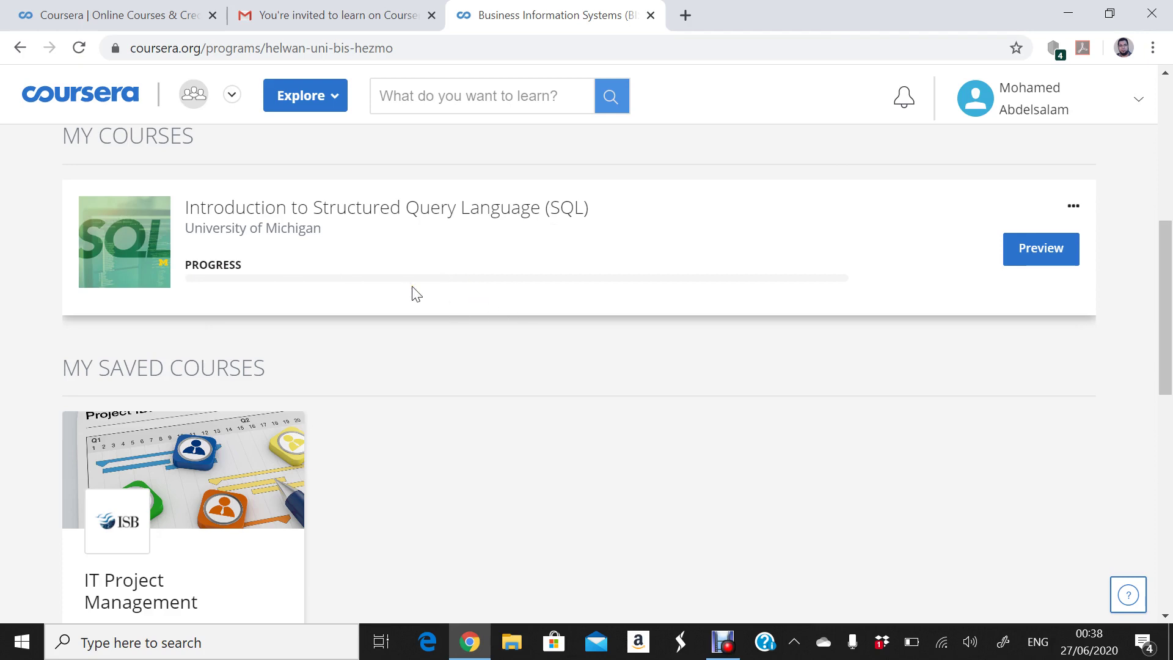
- Open the SQL course from My Courses in a new tab and switch to it
{"action": "left_click", "coordinate": [1041, 249]}
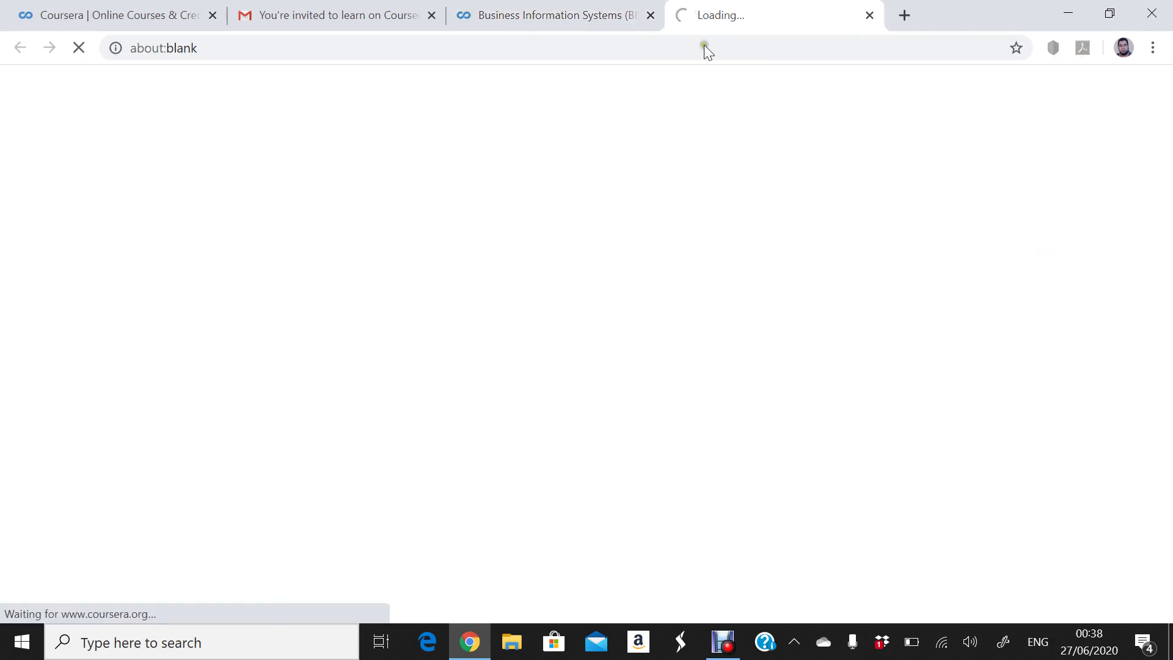
{"action": "left_click", "coordinate": [589, 20]}
{"action": "left_click", "coordinate": [737, 15]}
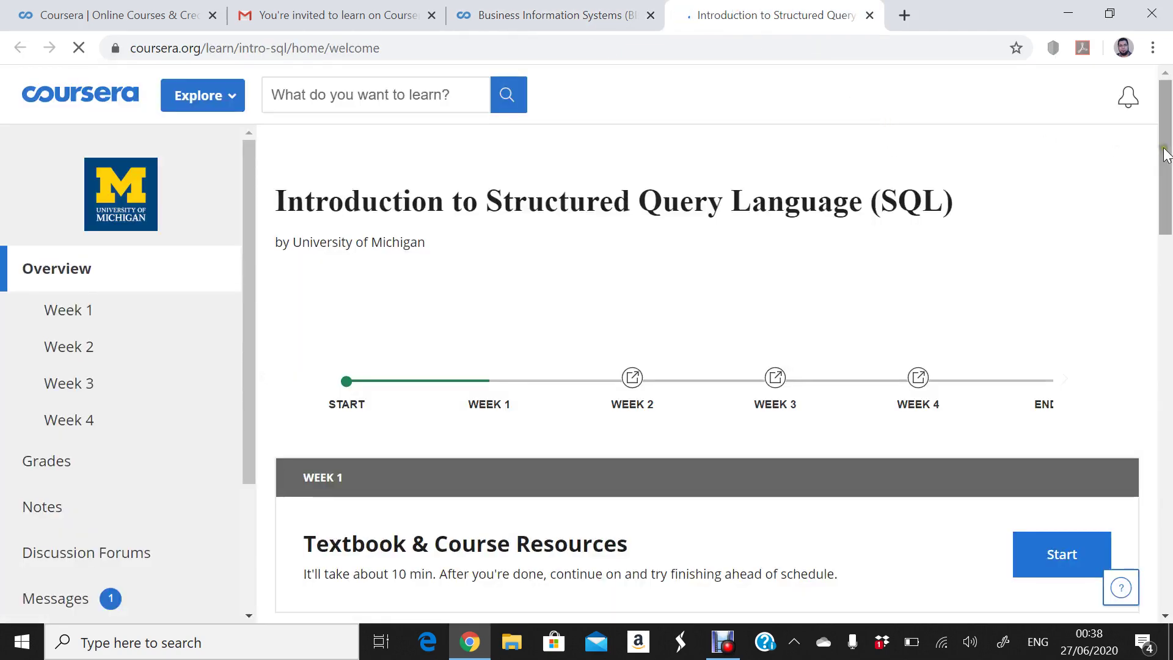
- Dismiss the timezone mismatch warning and go to the course's Week 1 page
{"action": "left_click_drag", "start_coordinate": [1166, 154], "coordinate": [1164, 154]}
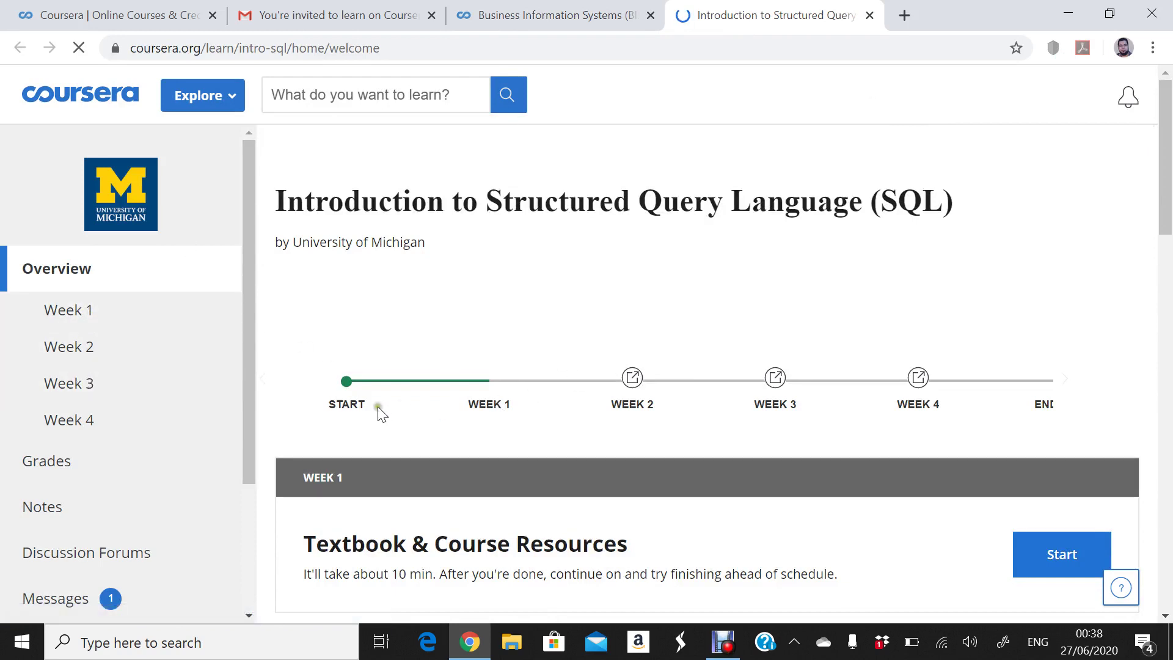
{"action": "left_click_drag", "start_coordinate": [1167, 136], "coordinate": [1164, 257]}
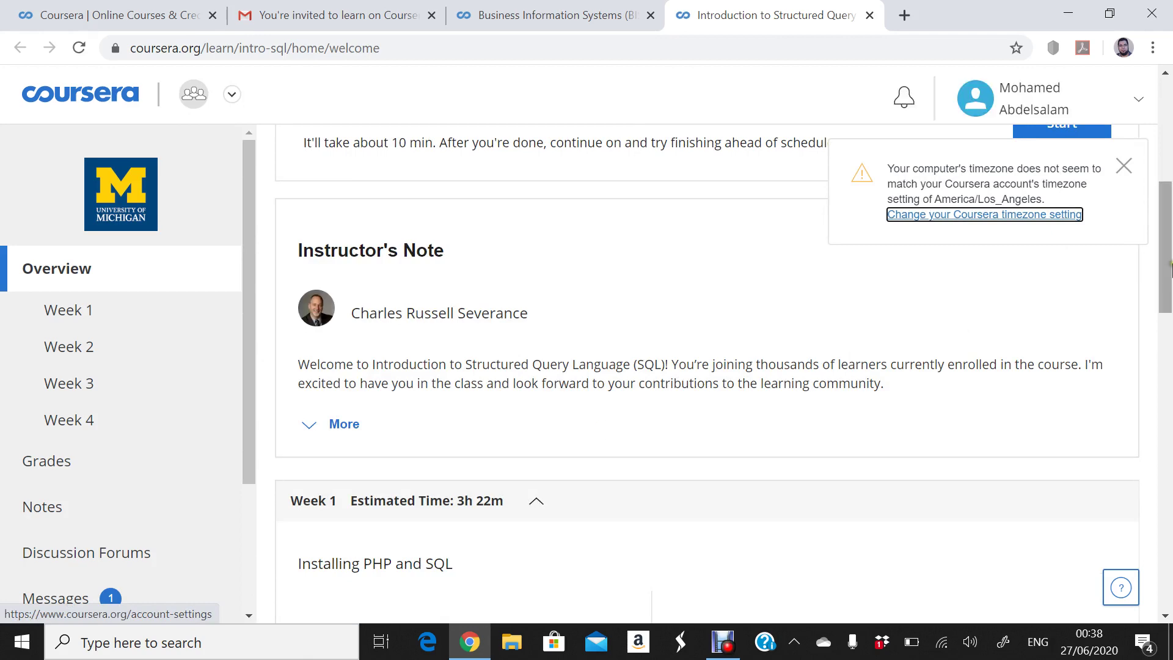
{"action": "left_click_drag", "start_coordinate": [1166, 272], "coordinate": [1165, 217]}
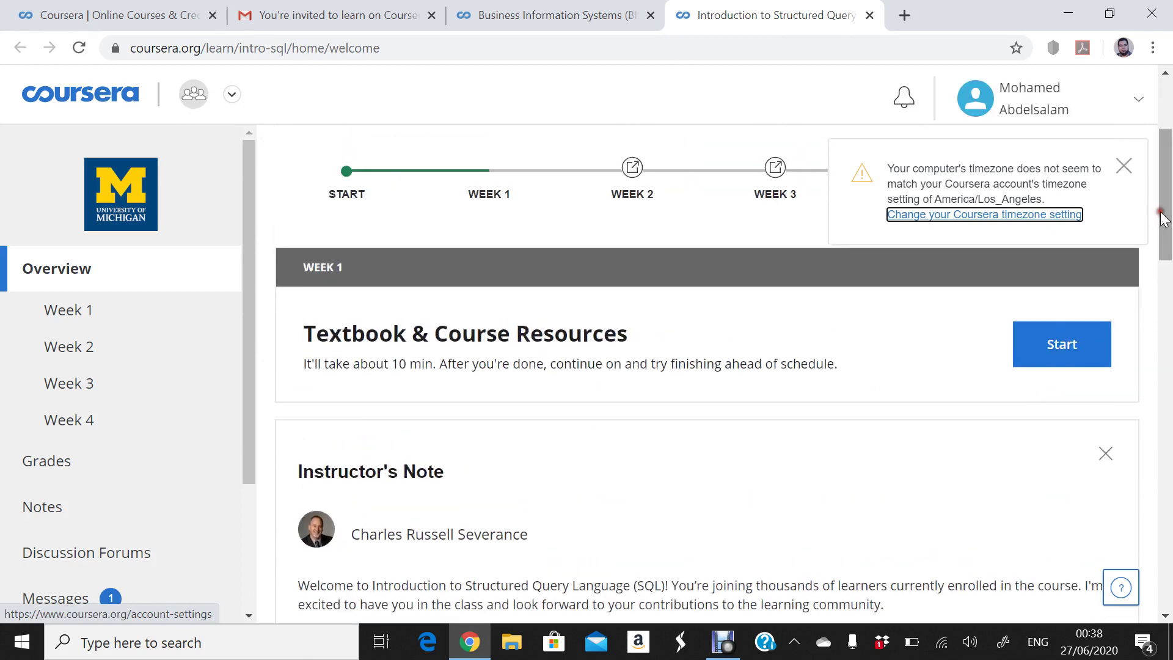
{"action": "left_click", "coordinate": [1129, 167]}
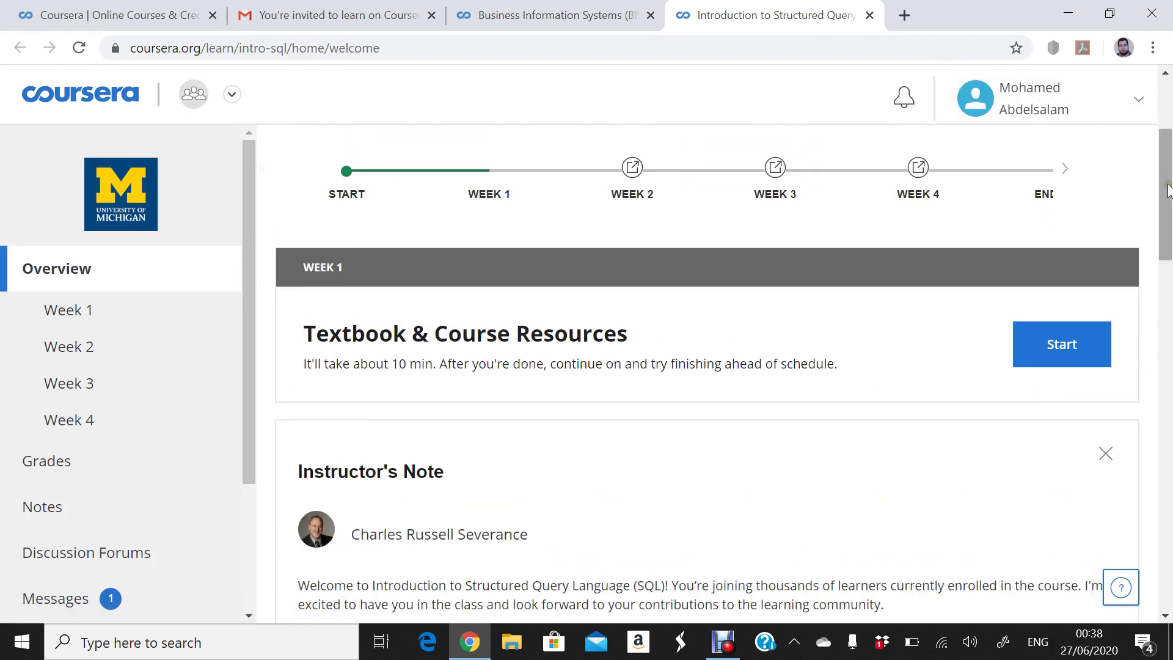
{"action": "left_click_drag", "start_coordinate": [1168, 189], "coordinate": [1158, 305]}
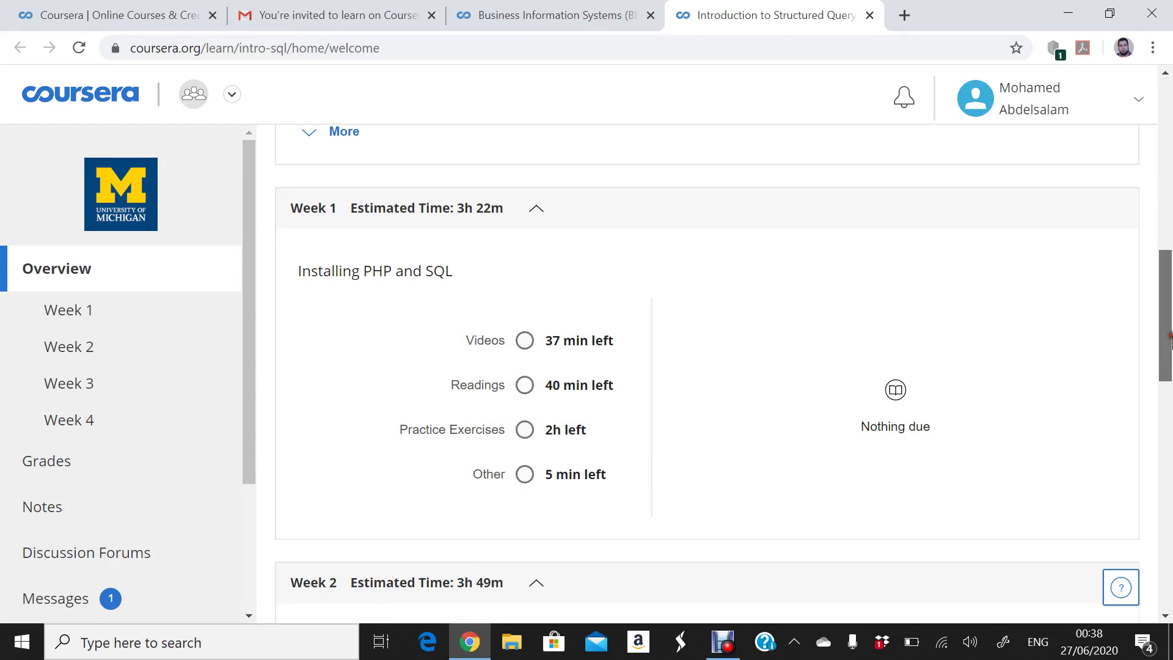
{"action": "left_click_drag", "start_coordinate": [1167, 342], "coordinate": [1124, 310]}
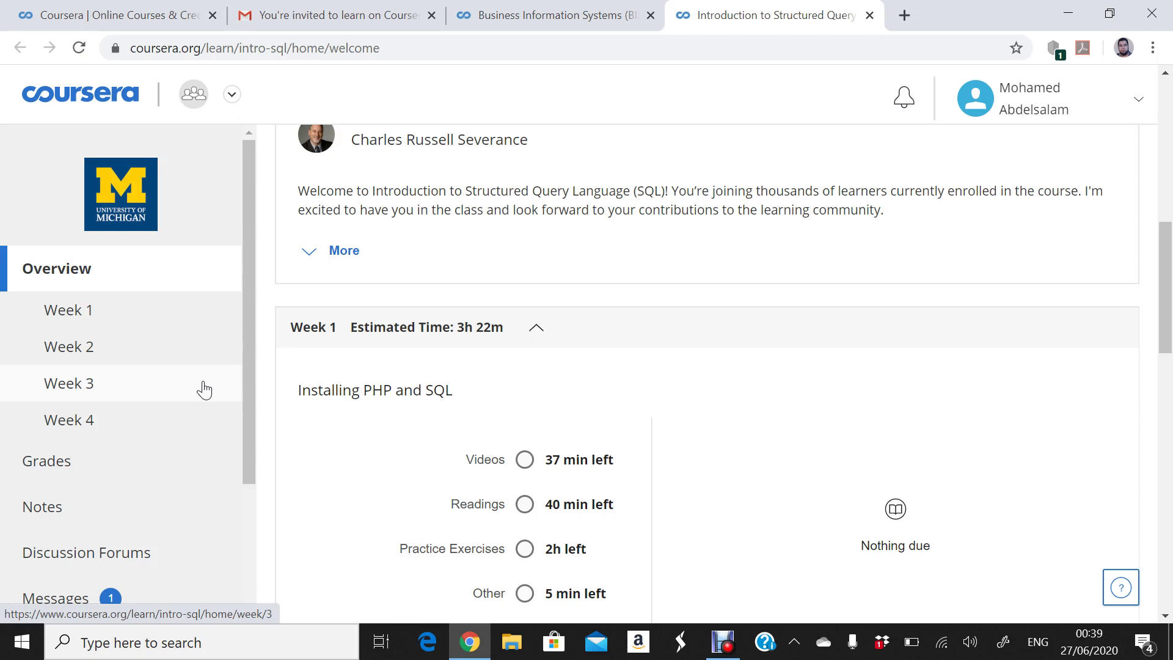
{"action": "left_click", "coordinate": [61, 325]}
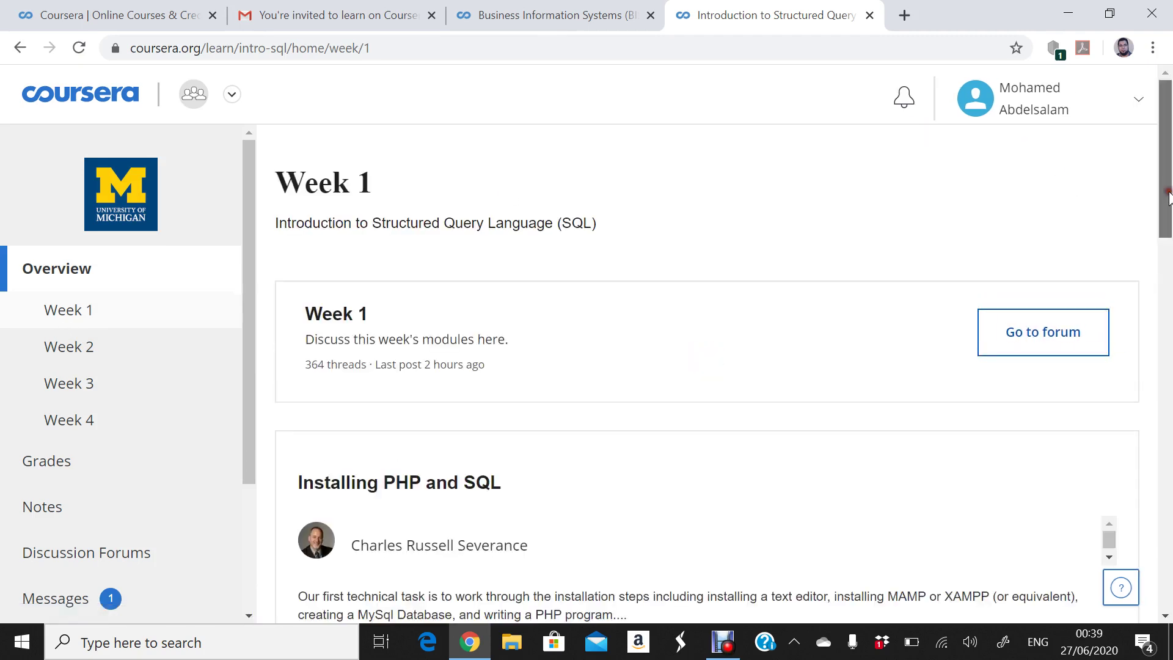
- Scroll Week 1 down to Lecture Materials and open the 'Video: Welcome to the Course' lecture
{"action": "left_click_drag", "start_coordinate": [1168, 195], "coordinate": [1156, 290]}
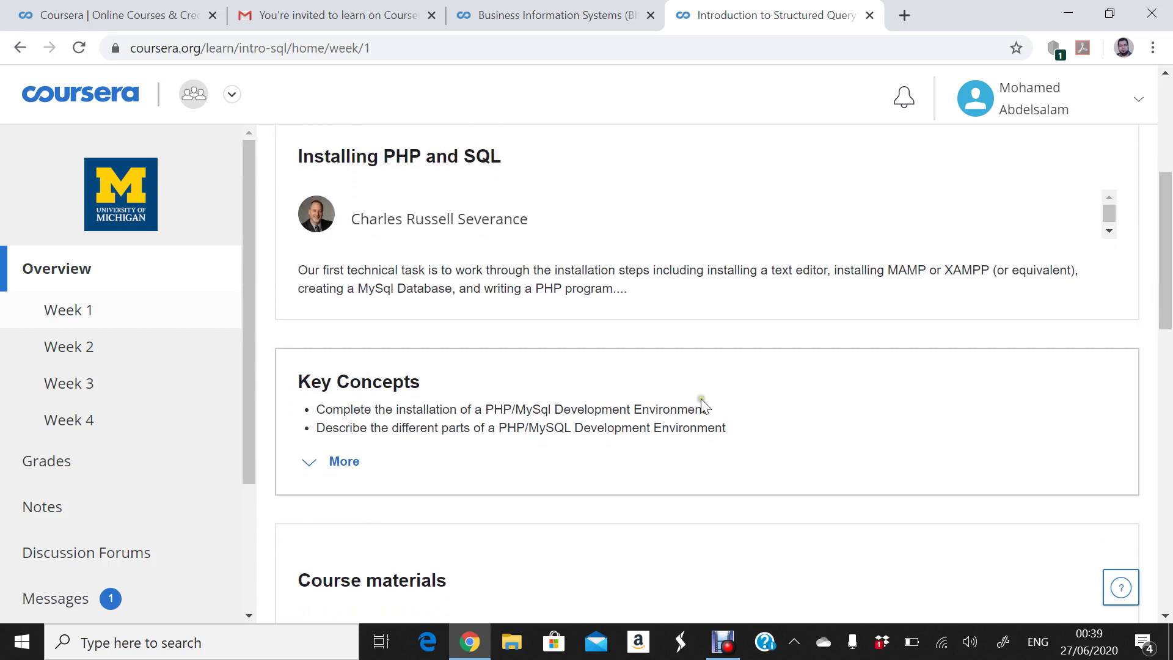
{"action": "left_click_drag", "start_coordinate": [1169, 289], "coordinate": [1169, 415]}
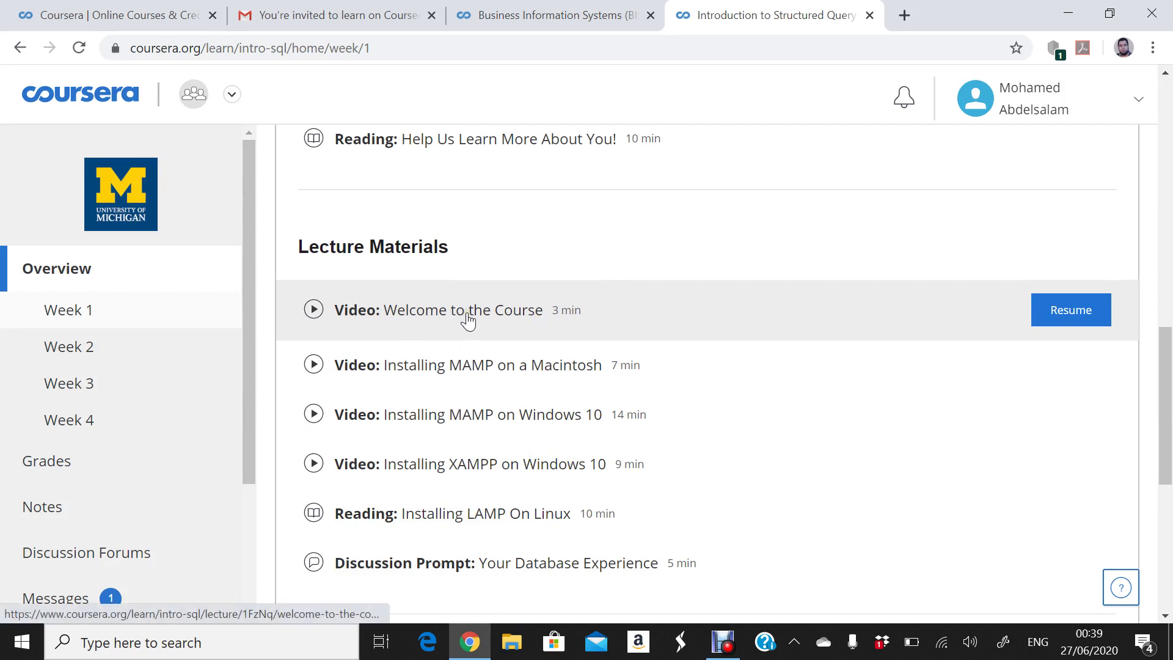
{"action": "left_click_drag", "start_coordinate": [1166, 388], "coordinate": [1133, 168]}
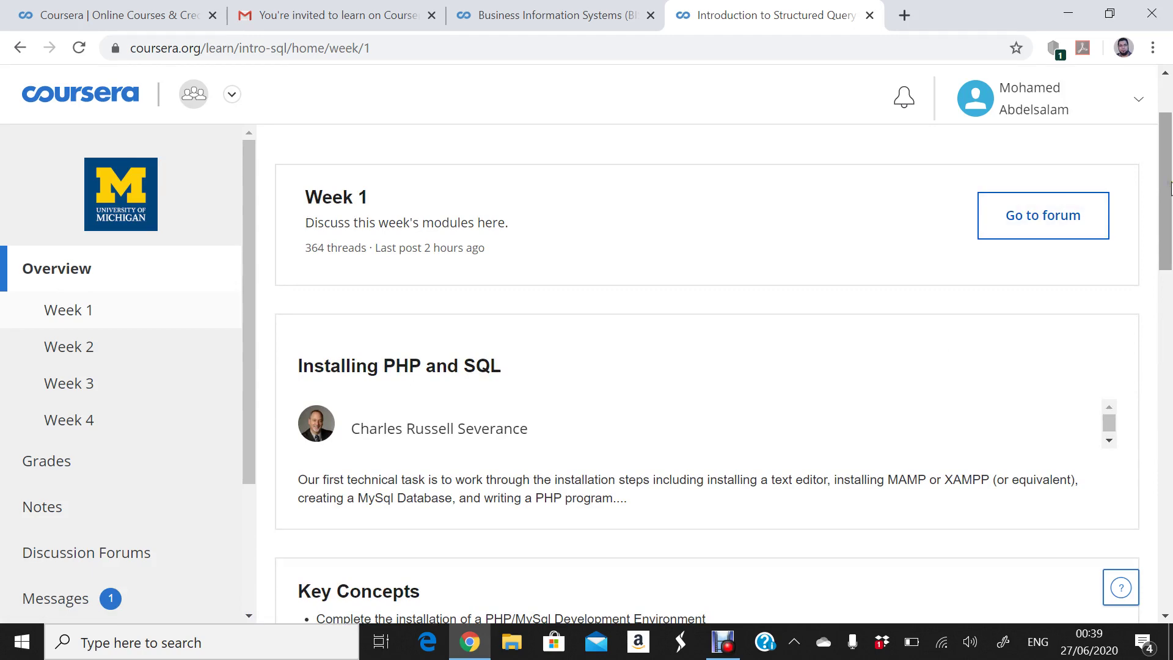
{"action": "left_click_drag", "start_coordinate": [1170, 189], "coordinate": [1168, 426]}
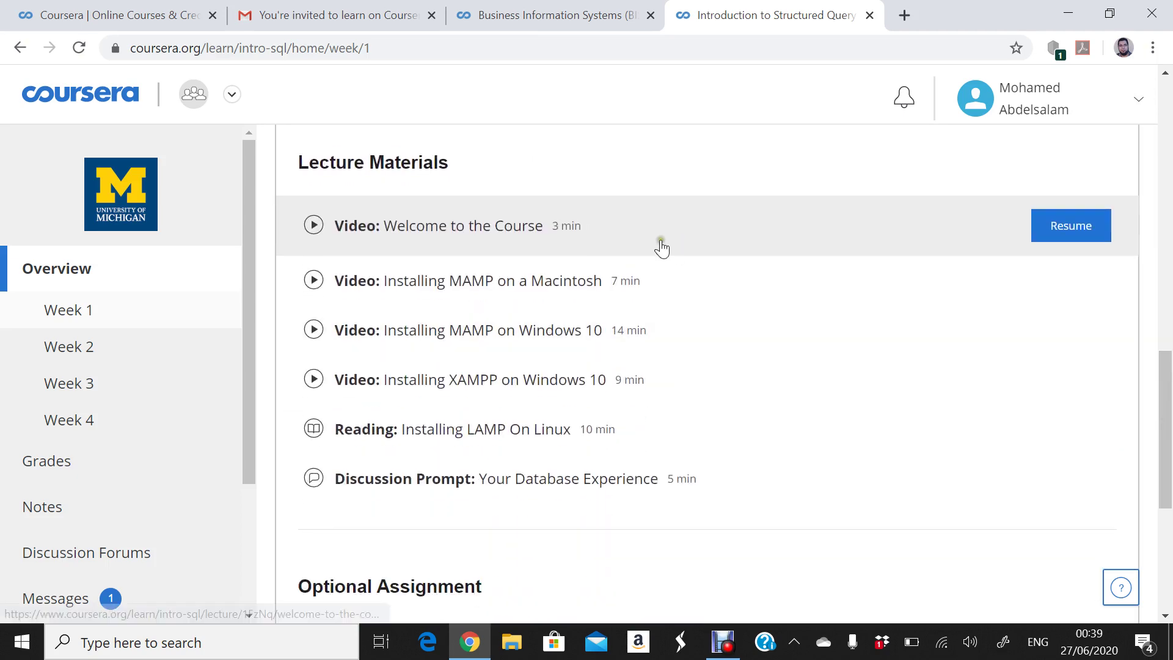
{"action": "left_click", "coordinate": [455, 231]}
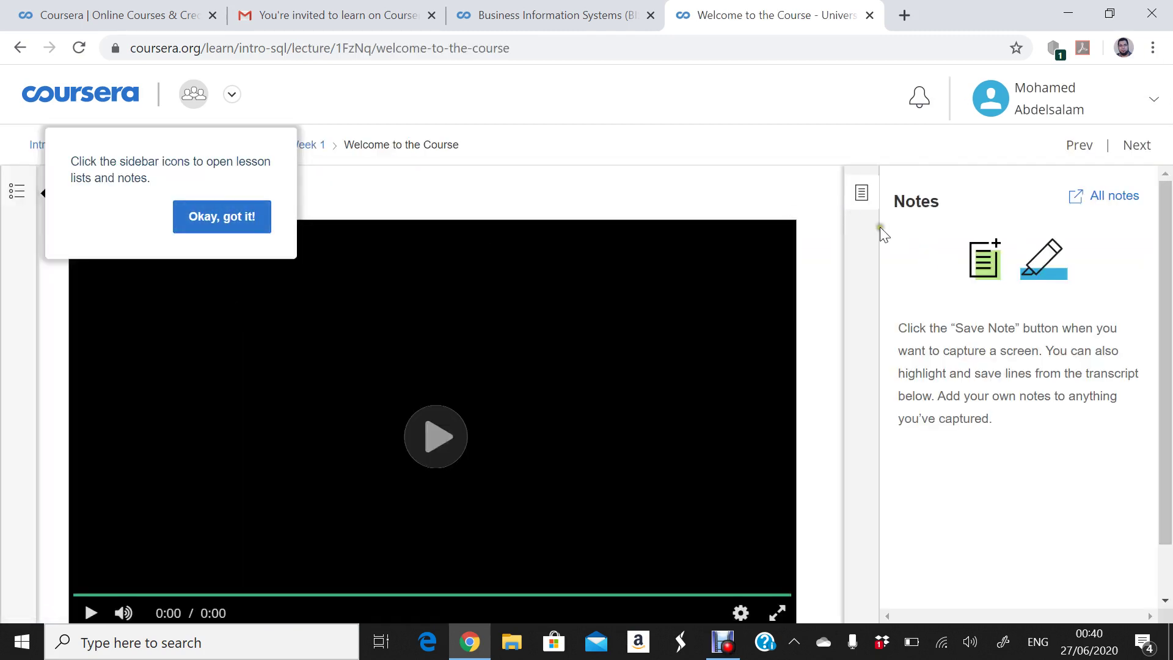
- Dismiss the sidebar tip with 'Okay, got it!' and start the 3:10 Welcome to the Course video
{"action": "left_click", "coordinate": [225, 217]}
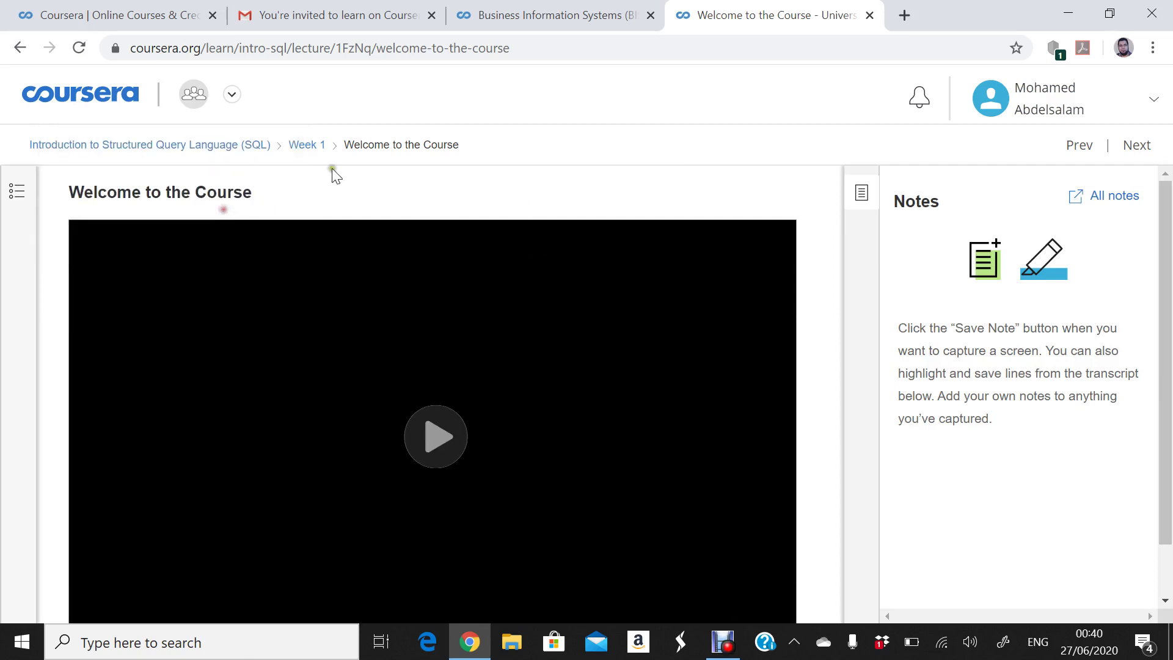
{"action": "left_click_drag", "start_coordinate": [1163, 241], "coordinate": [1164, 291]}
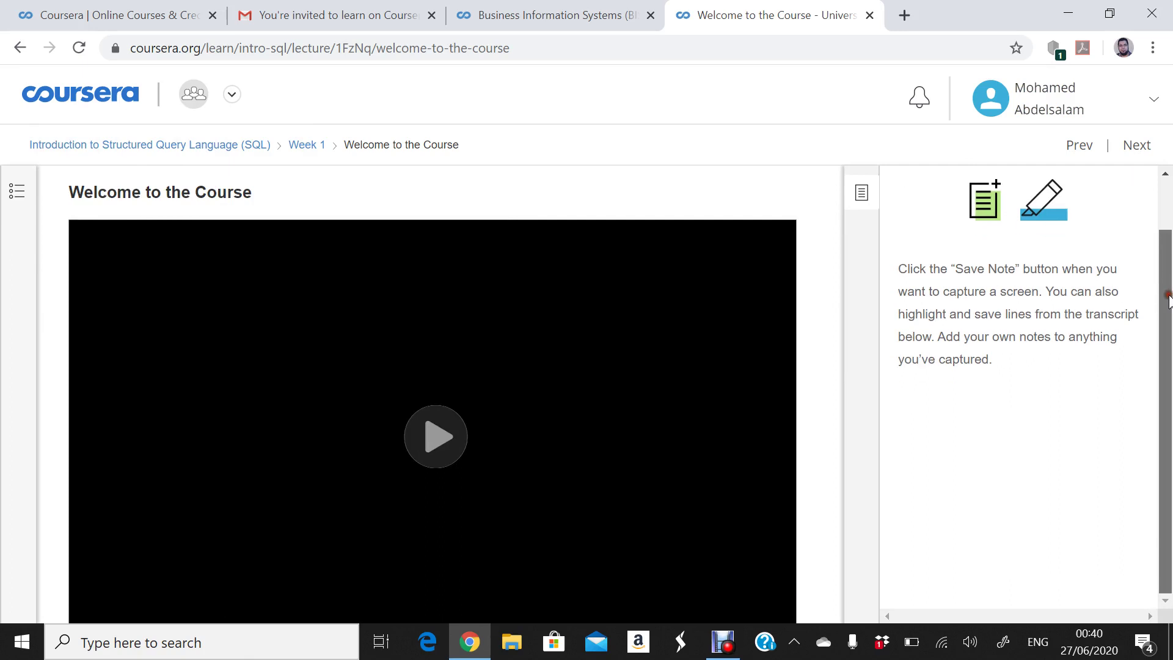
{"action": "left_click", "coordinate": [451, 465]}
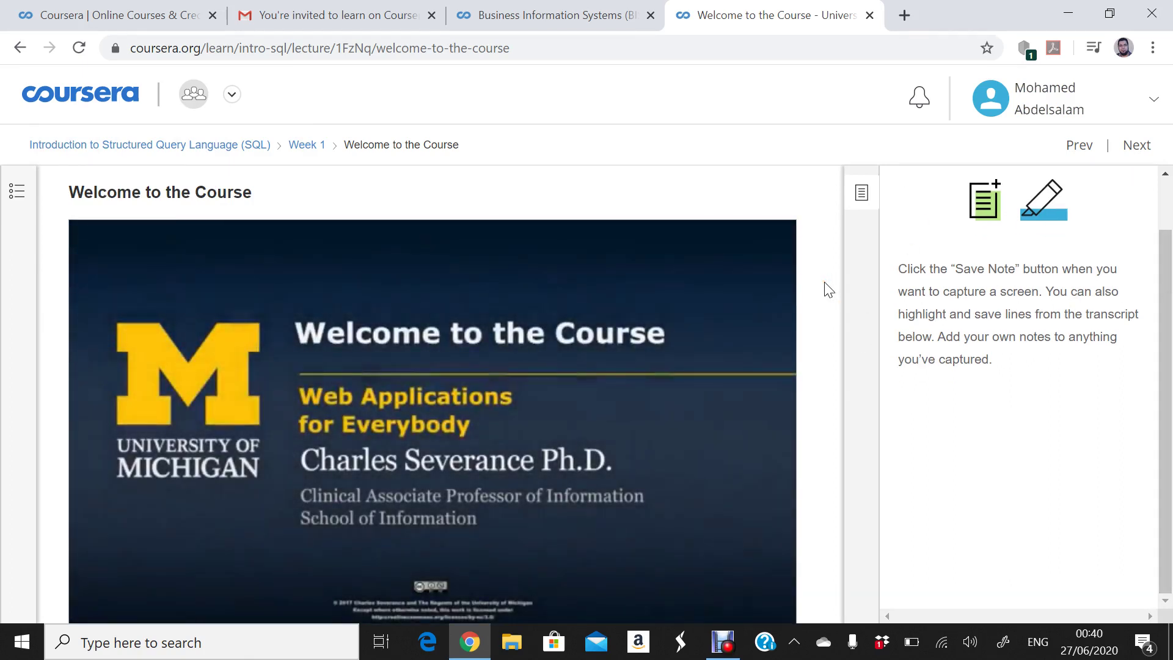
{"action": "scroll", "coordinate": [823, 281], "scroll_direction": "down", "scroll_amount": 3}
{"action": "scroll", "coordinate": [828, 290], "scroll_direction": "down", "scroll_amount": 1}
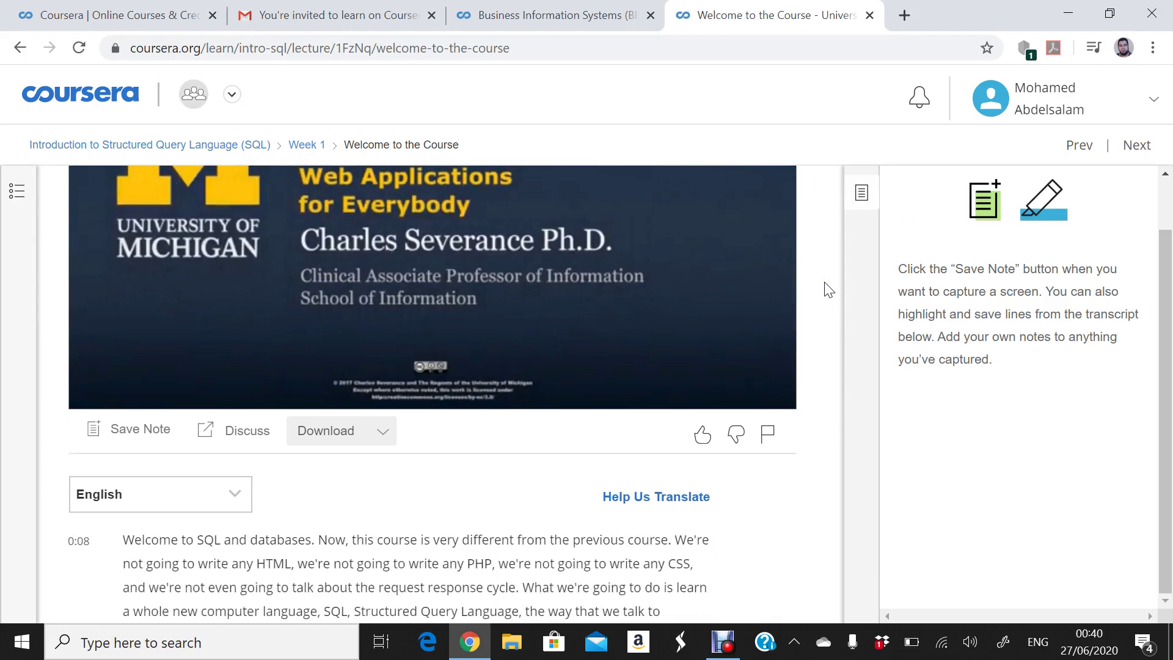
{"action": "scroll", "coordinate": [828, 289], "scroll_direction": "up", "scroll_amount": 1}
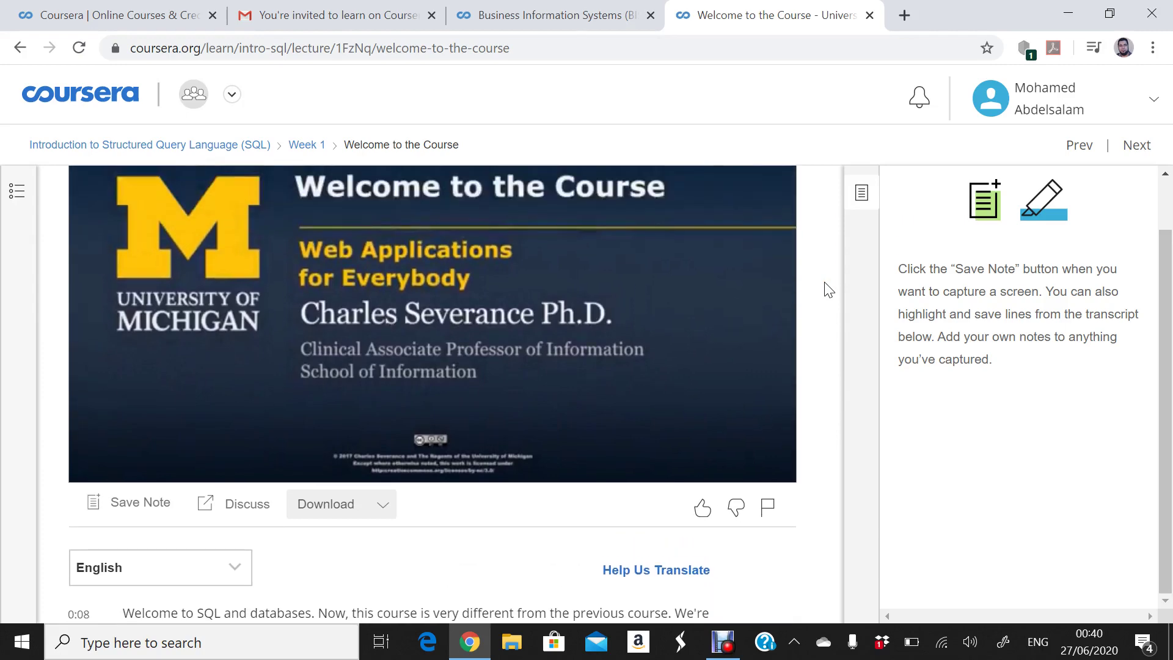
- Check the lecture's download options, then pause and resume the video
{"action": "left_click", "coordinate": [384, 507]}
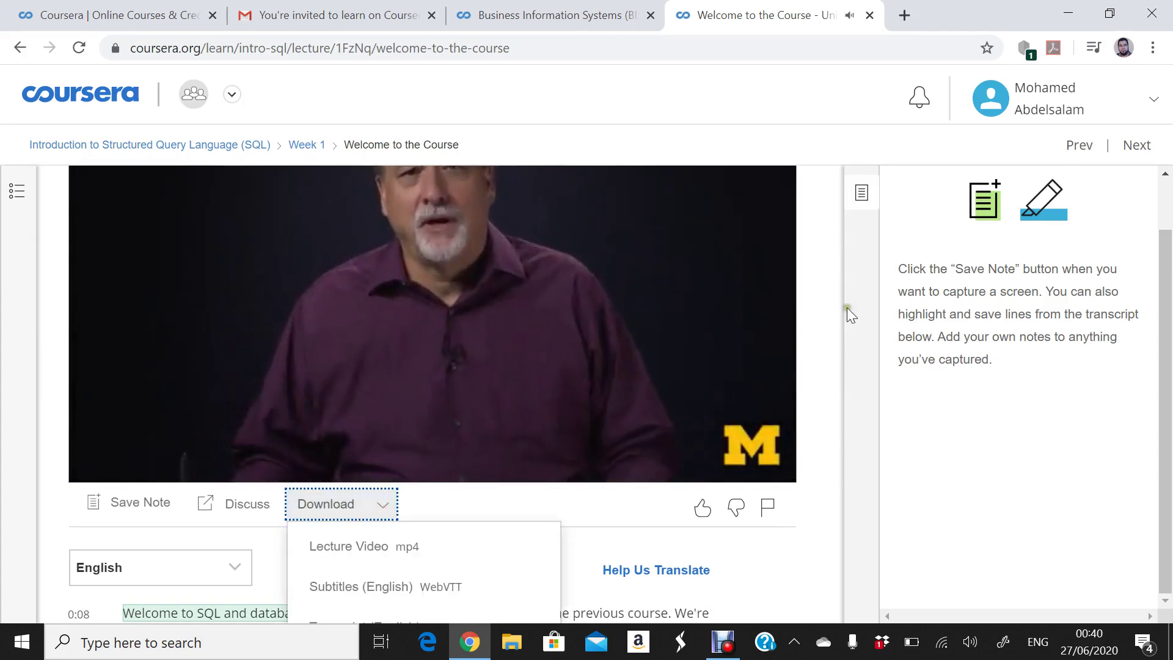
{"action": "left_click", "coordinate": [822, 209]}
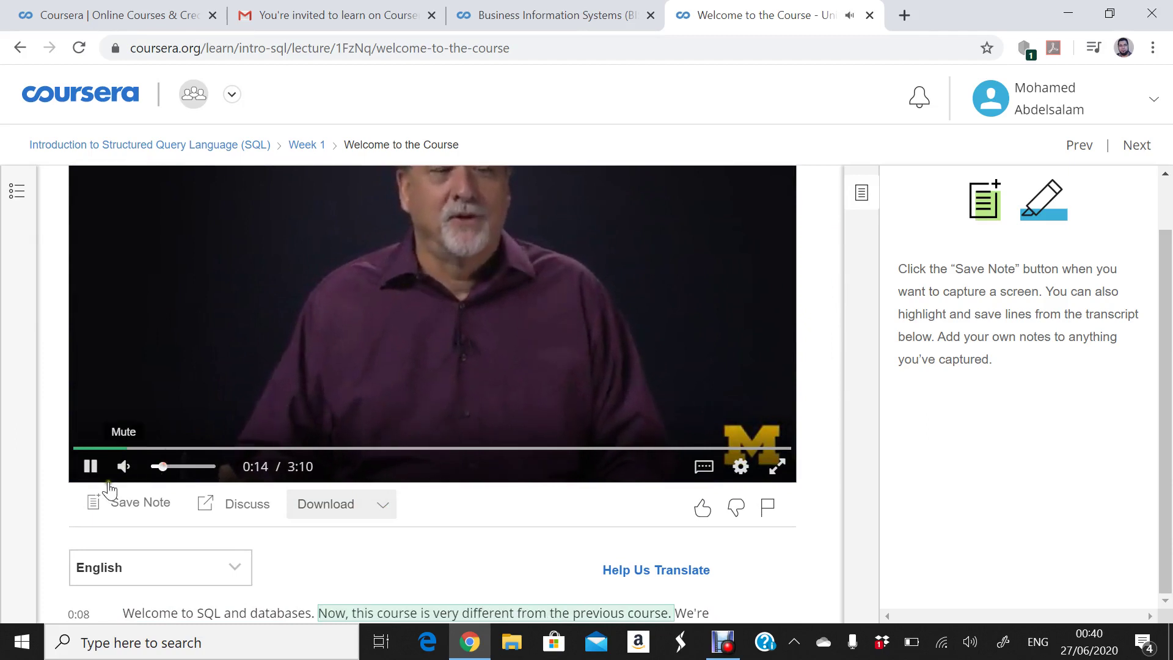
{"action": "left_click", "coordinate": [91, 466]}
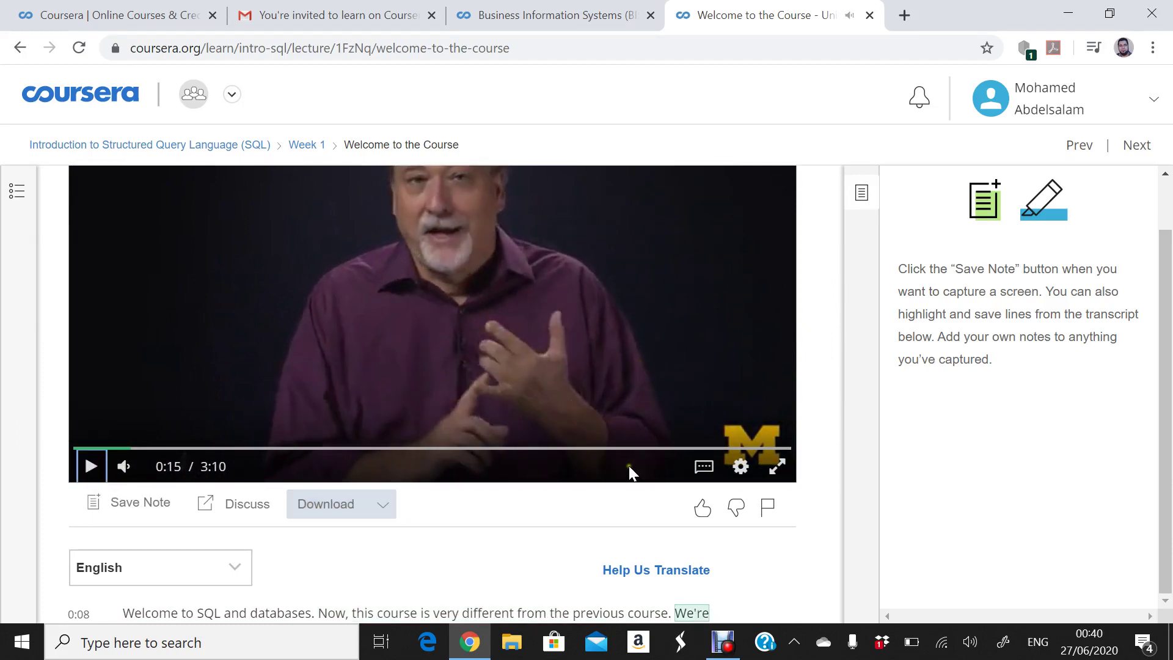
{"action": "left_click", "coordinate": [830, 242]}
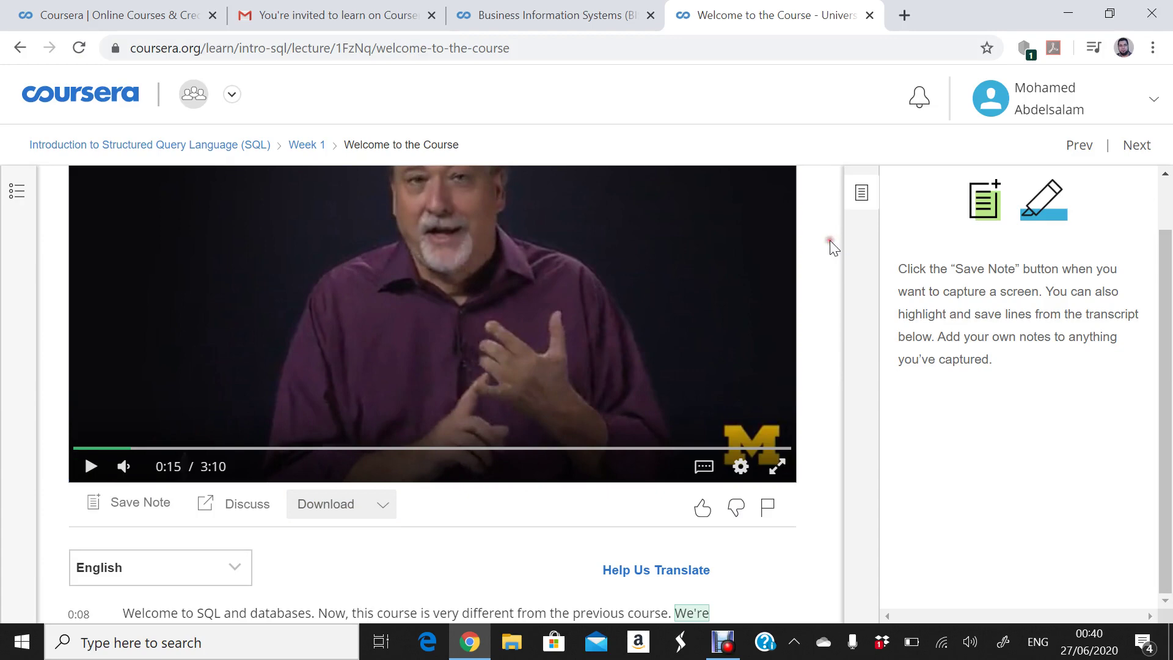
{"action": "scroll", "coordinate": [830, 241], "scroll_direction": "down", "scroll_amount": 2}
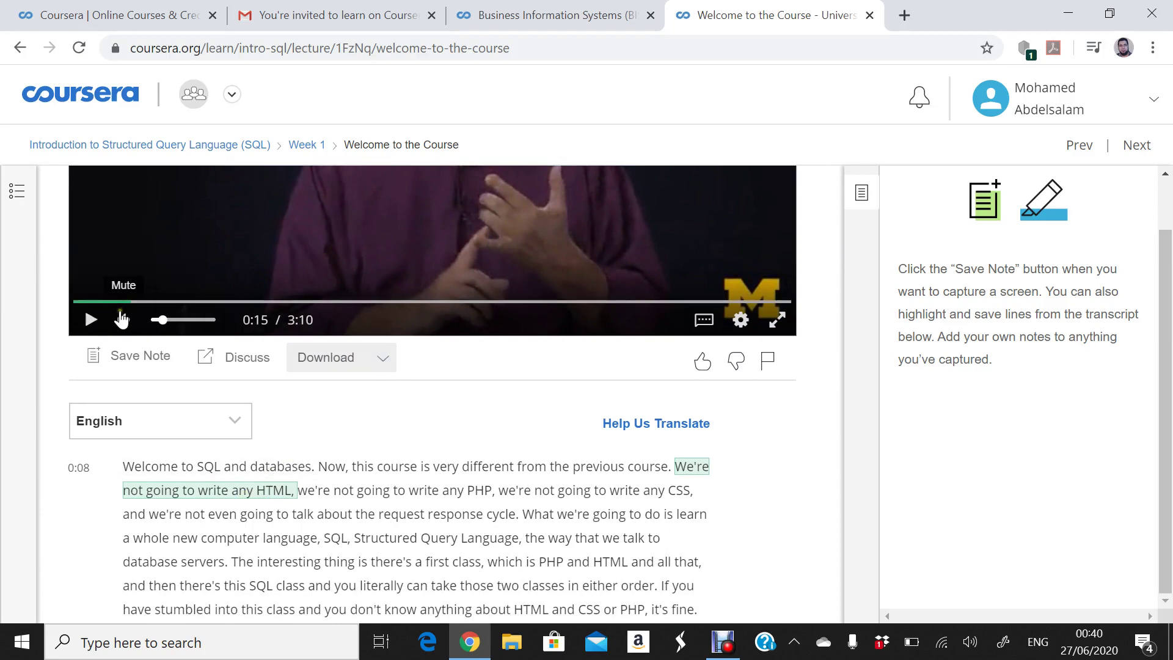
{"action": "left_click", "coordinate": [91, 319]}
- Follow the English transcript while the lecture plays, then pause it at 0:49
{"action": "mouse_move", "coordinate": [157, 322]}
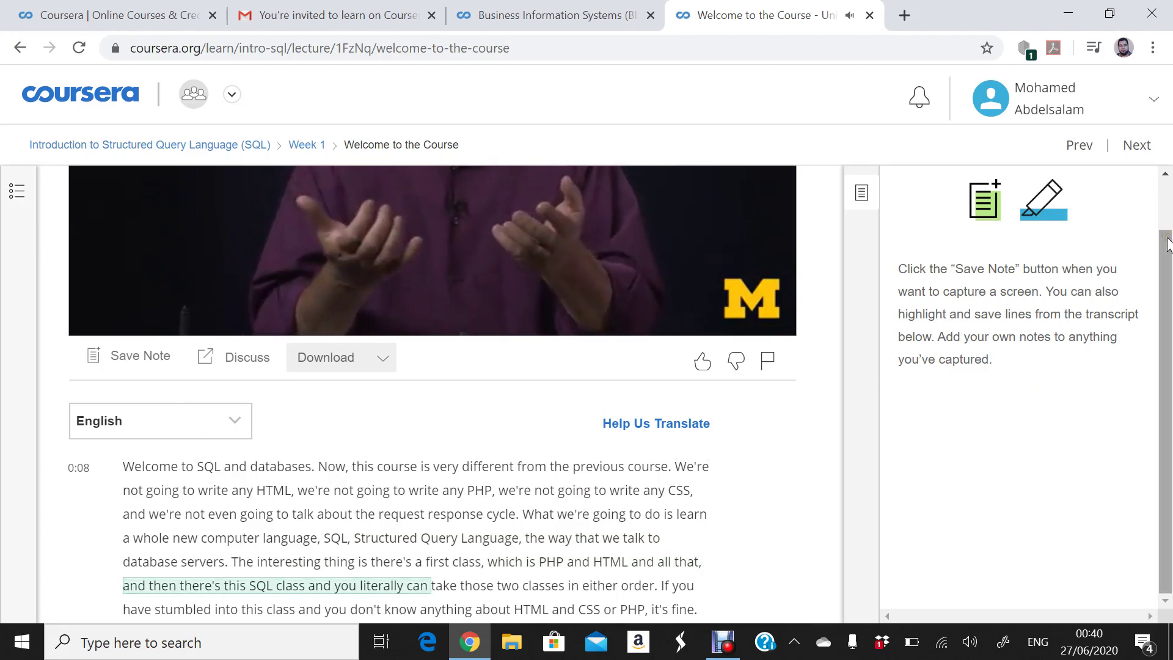
{"action": "left_click_drag", "start_coordinate": [1167, 244], "coordinate": [1166, 267]}
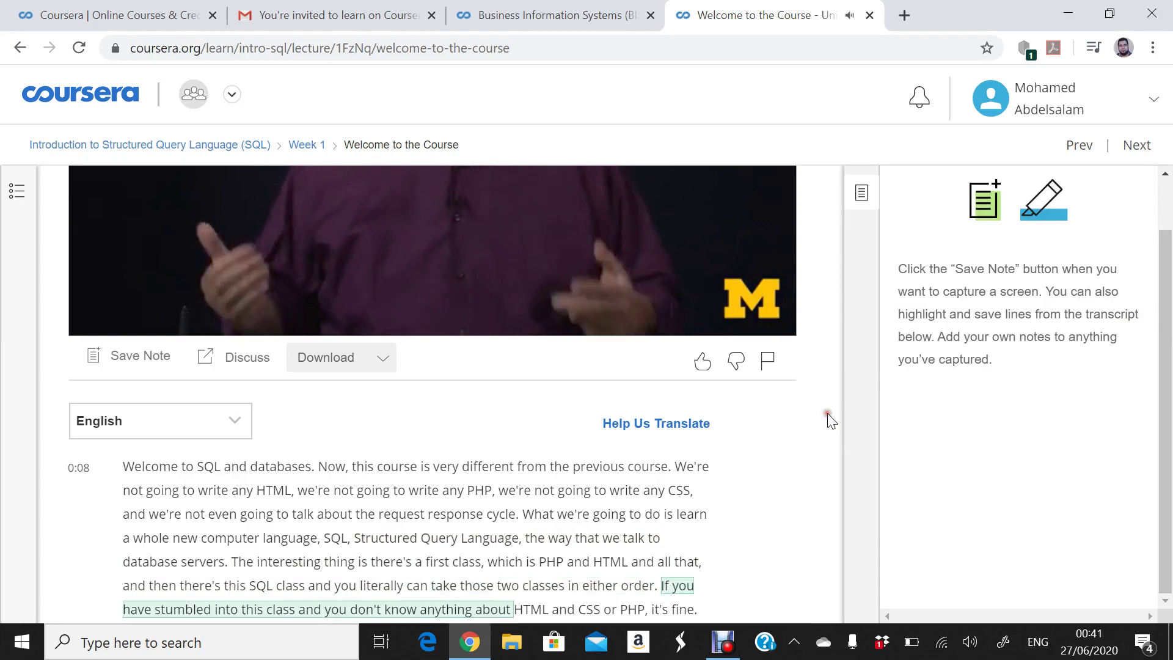
{"action": "scroll", "coordinate": [831, 420], "scroll_direction": "down", "scroll_amount": 7}
{"action": "scroll", "coordinate": [830, 420], "scroll_direction": "down", "scroll_amount": 4}
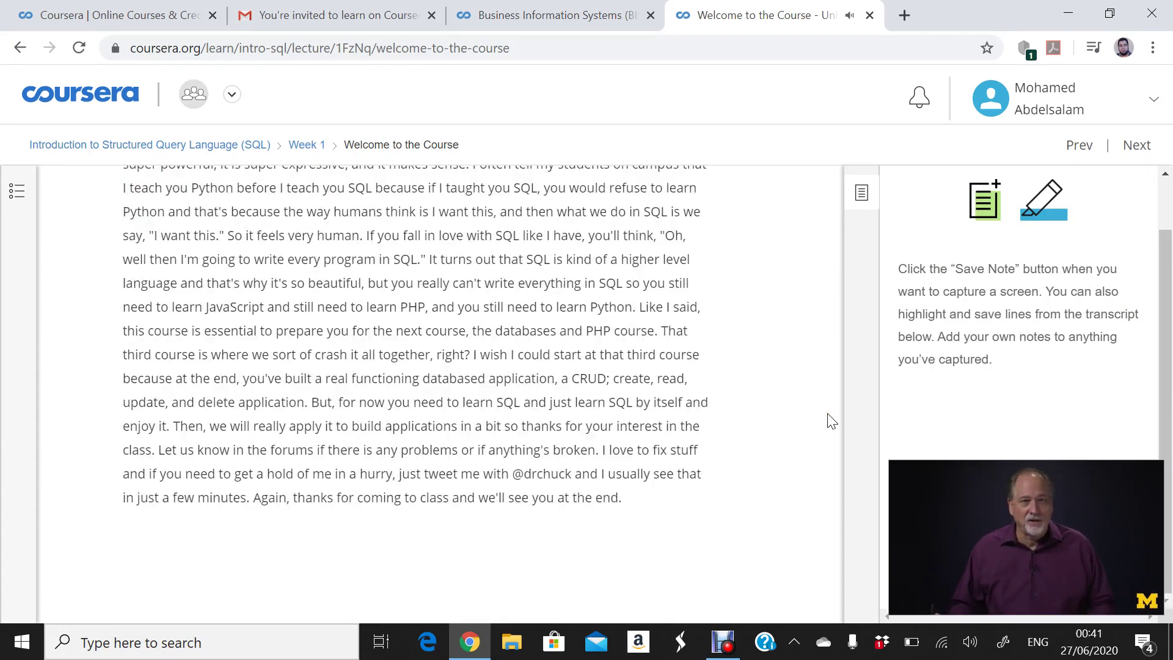
{"action": "scroll", "coordinate": [831, 420], "scroll_direction": "up", "scroll_amount": 12}
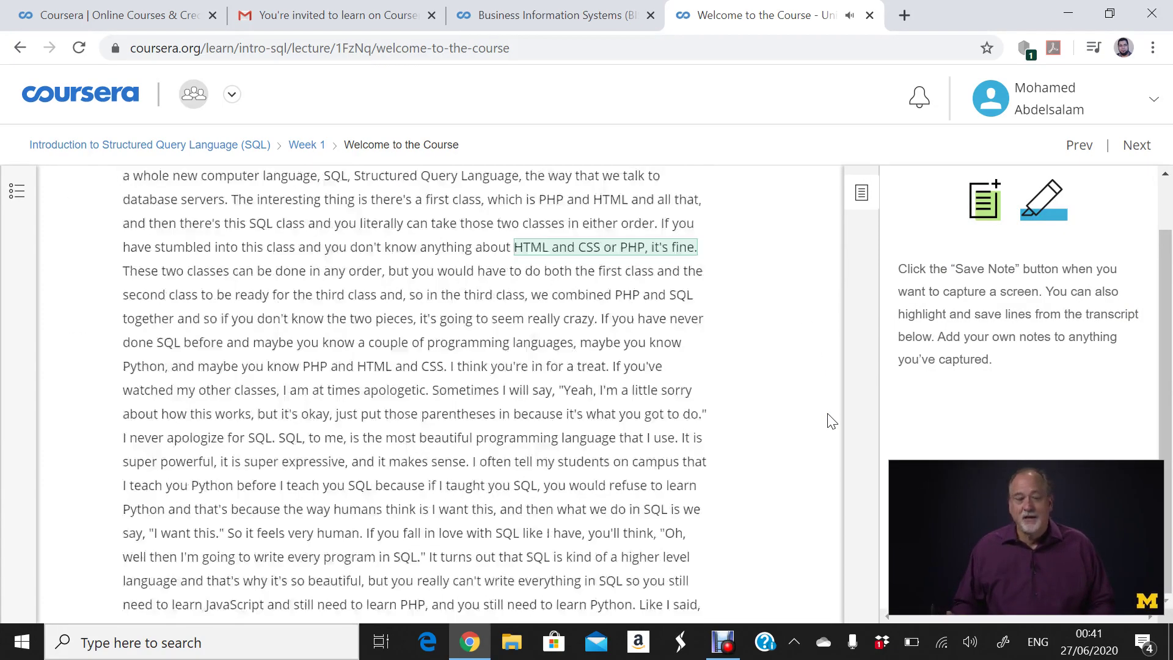
{"action": "scroll", "coordinate": [251, 550], "scroll_direction": "down", "scroll_amount": 1}
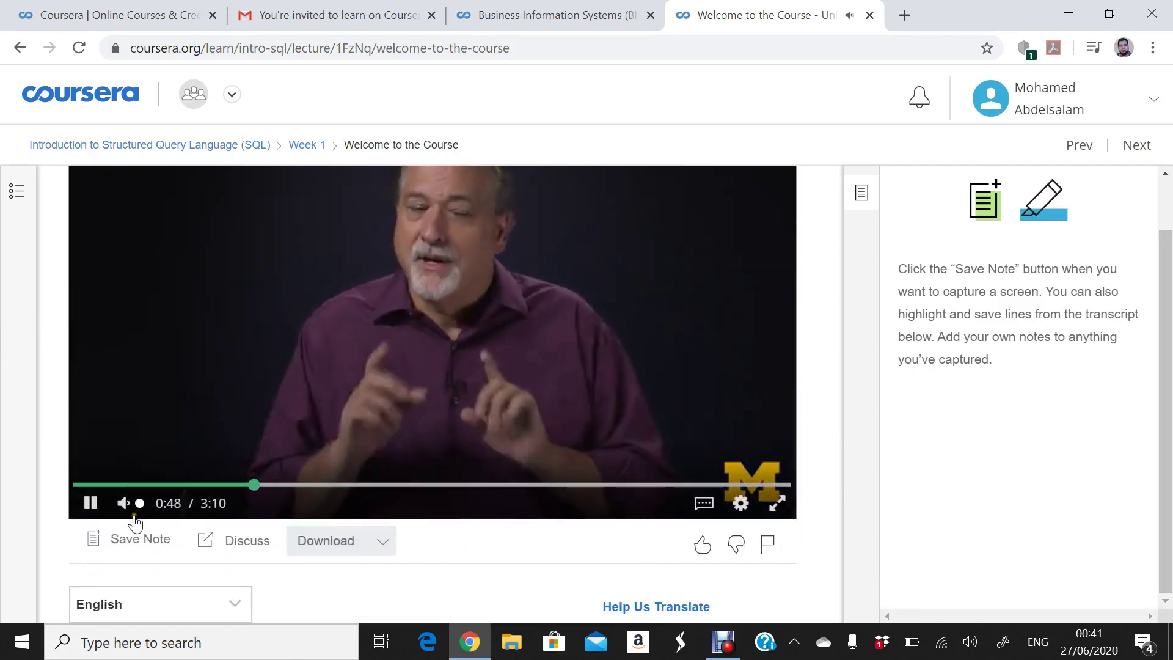
{"action": "left_click", "coordinate": [91, 503]}
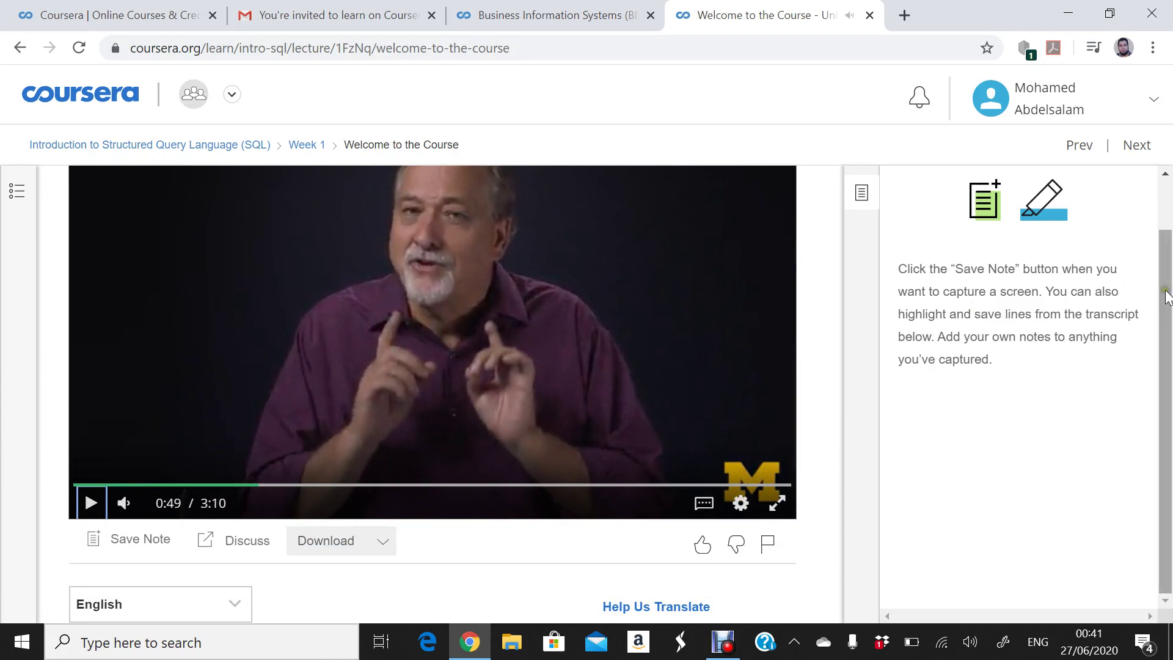
{"action": "left_click_drag", "start_coordinate": [1164, 293], "coordinate": [1146, 202]}
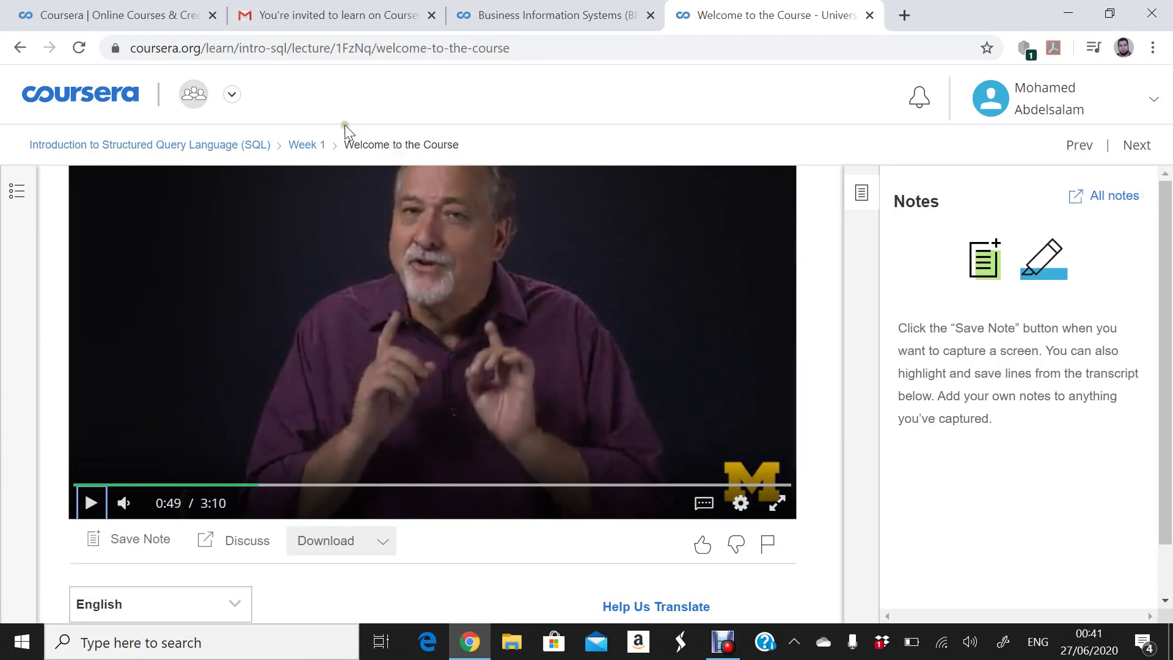
- Go back to the BIS - Helwan uni program home, dismiss the Facebook notification, and scroll to My Courses showing the SQL course
{"action": "left_click", "coordinate": [68, 109]}
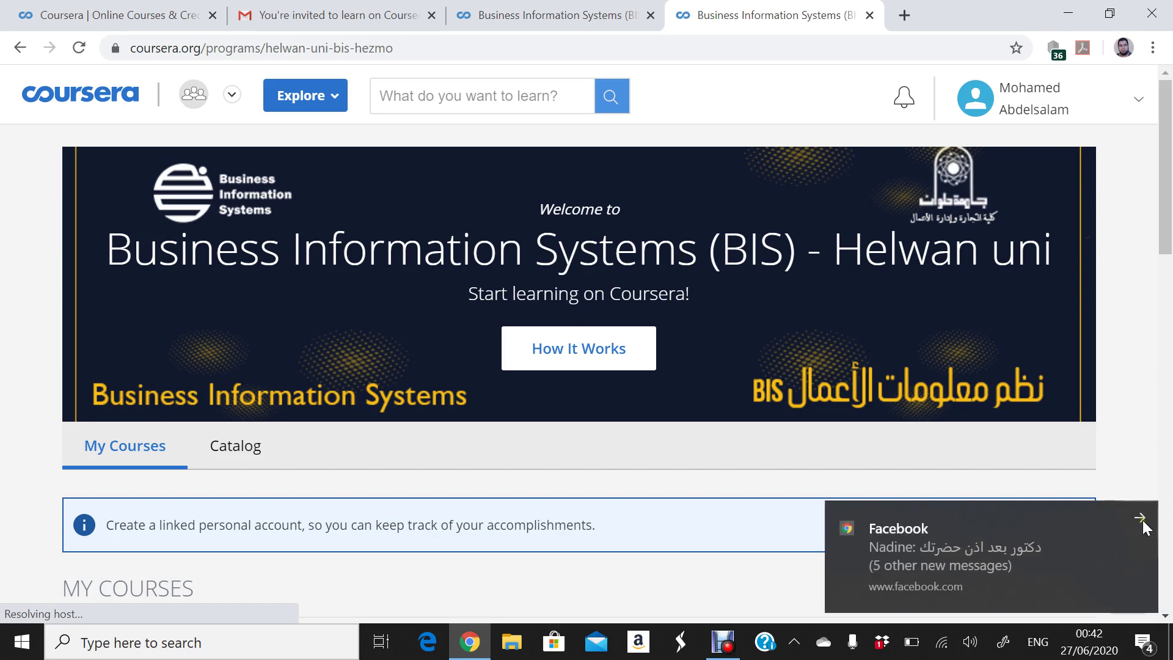
{"action": "left_click", "coordinate": [1142, 520]}
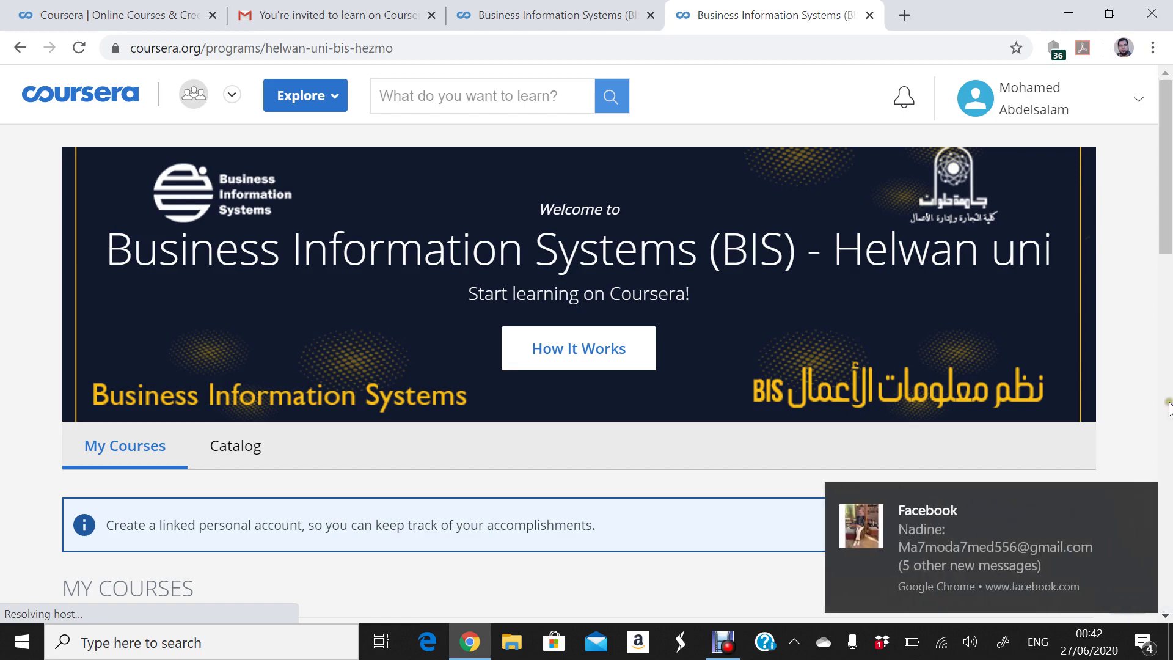
{"action": "left_click", "coordinate": [1140, 500]}
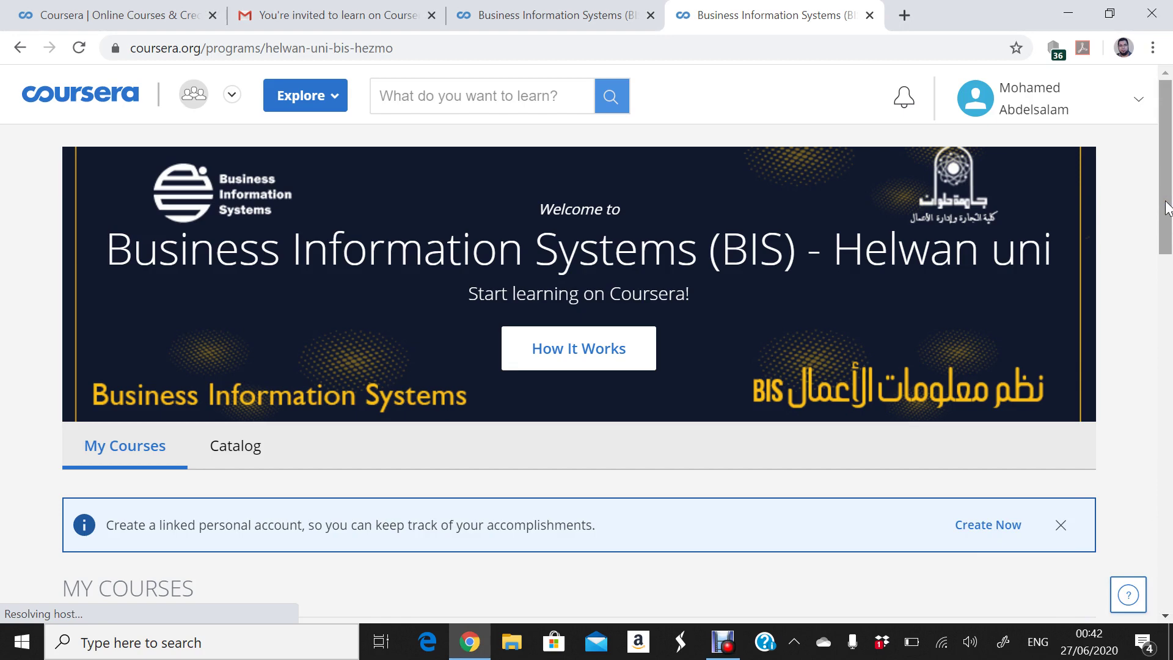
{"action": "left_click_drag", "start_coordinate": [1167, 207], "coordinate": [1167, 224]}
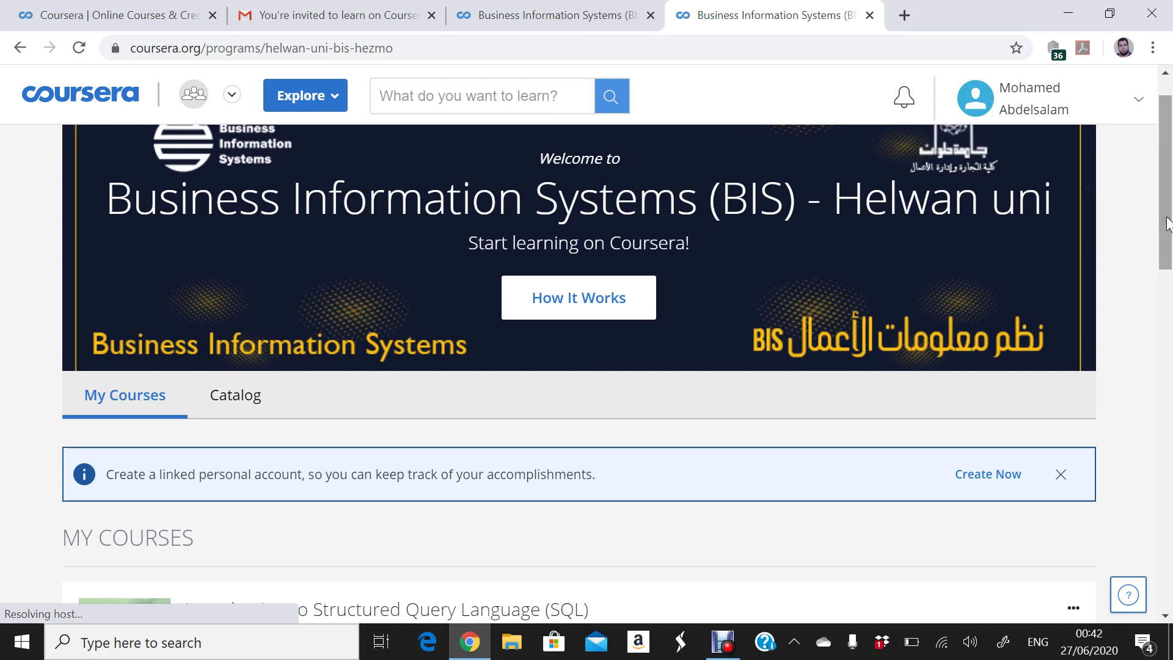
{"action": "left_click_drag", "start_coordinate": [1167, 223], "coordinate": [1162, 252]}
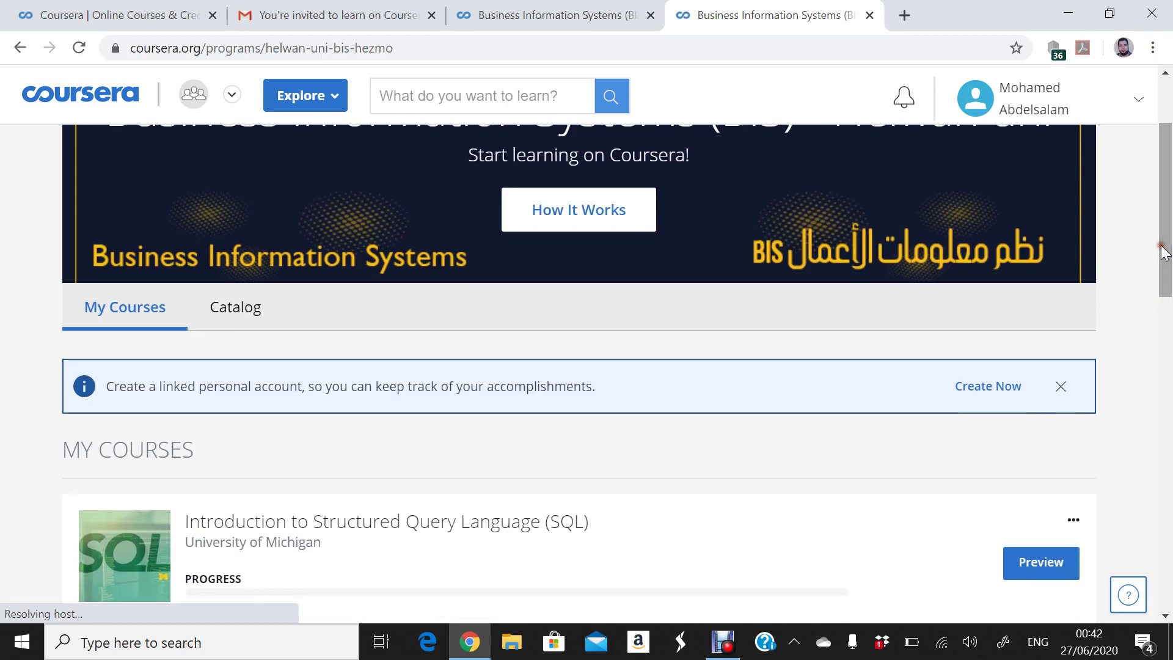